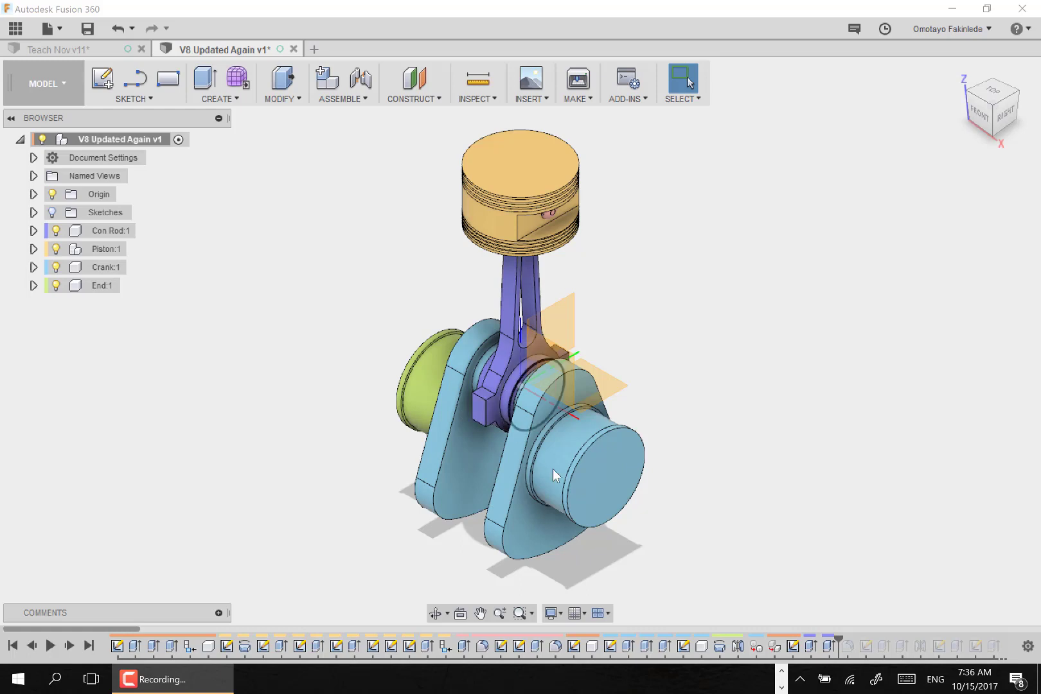
Open Sketch4, the connecting rod's bolt-lug profile, to examine its geometry and dimensions, and close it unchanged
click(795, 649)
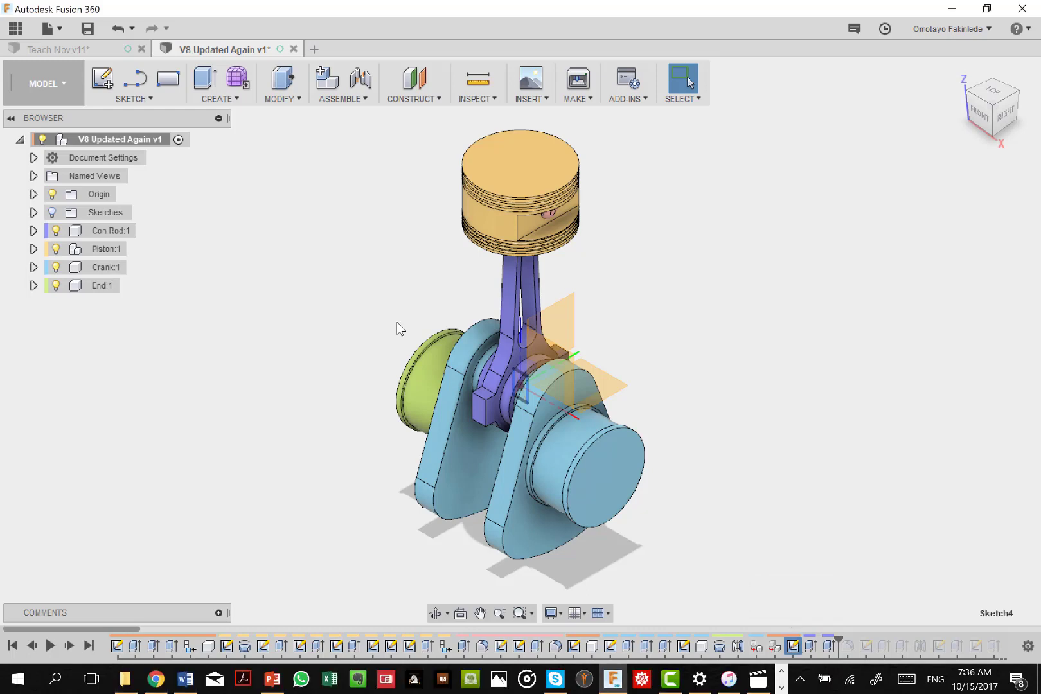
right_click(792, 645)
click(850, 537)
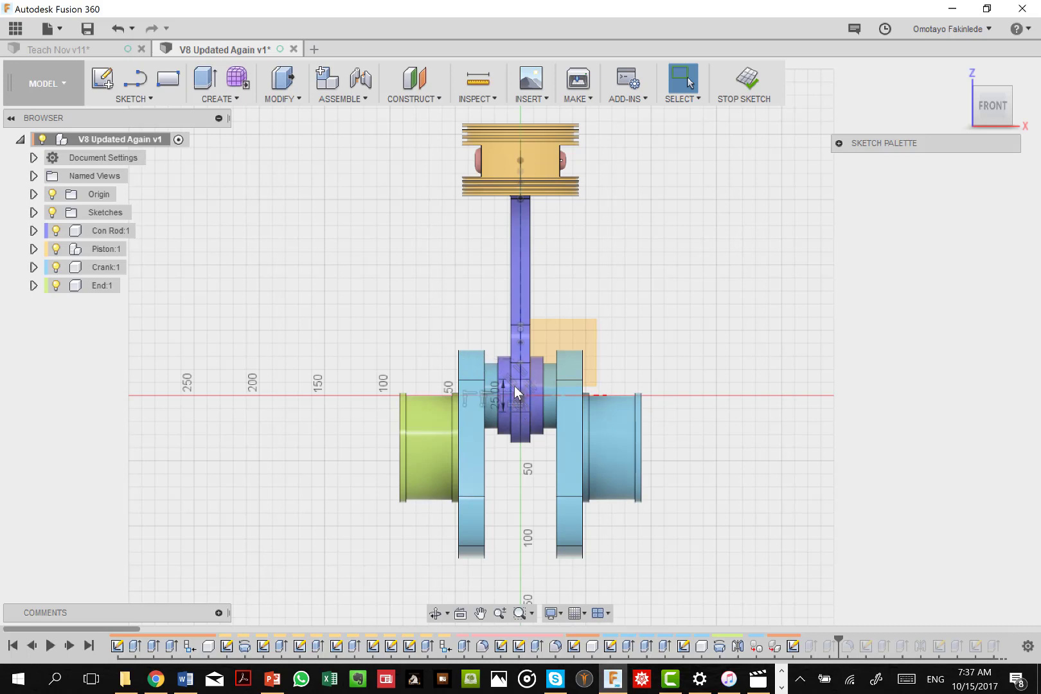
click(750, 78)
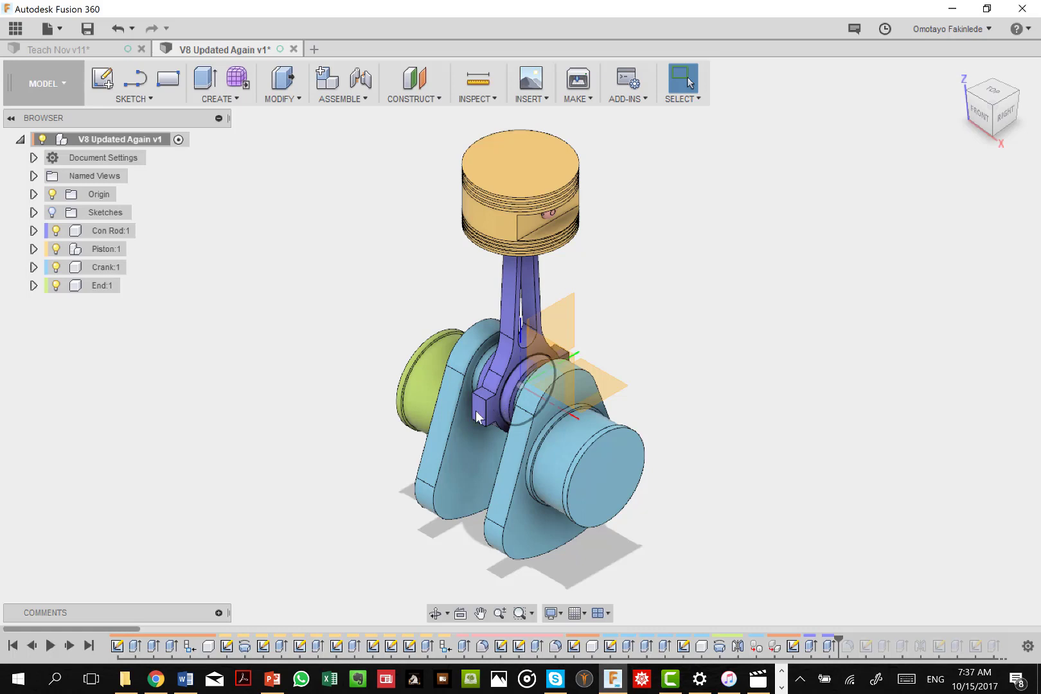
Open the Extrude3 feature of the connecting rod to review its profile, start offset, distance and operation settings
right_click(809, 645)
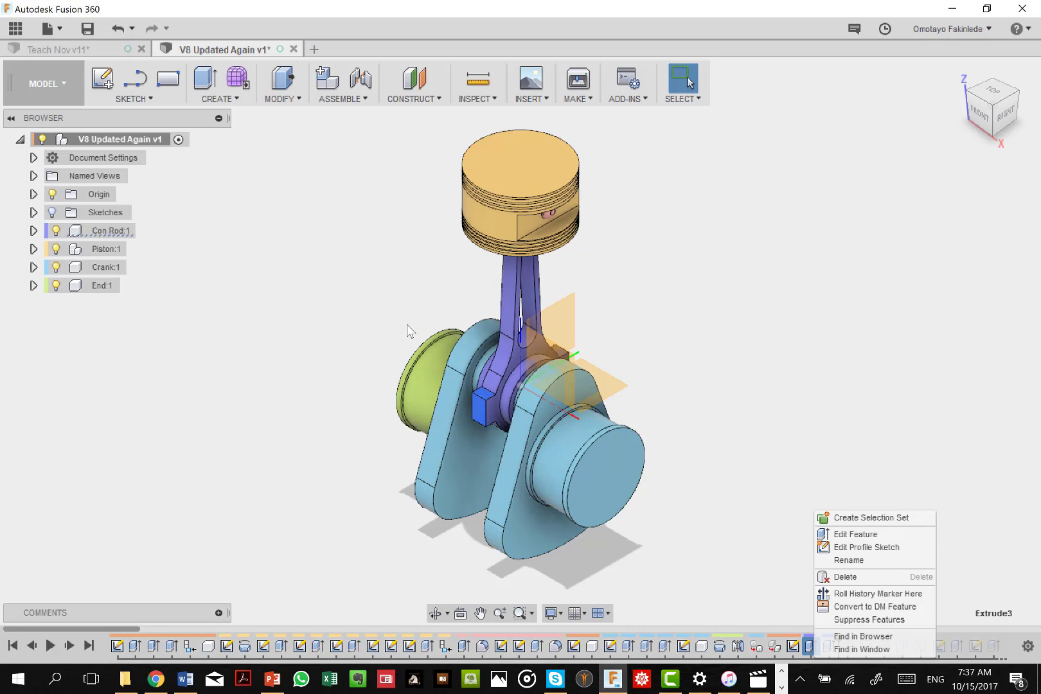
click(854, 536)
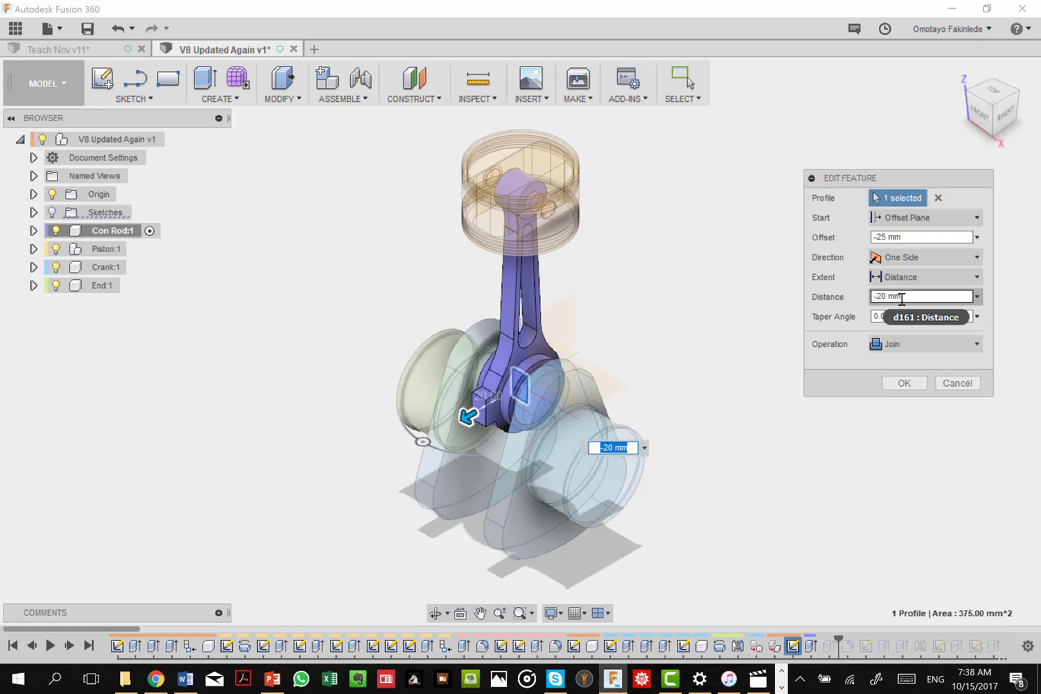
click(904, 382)
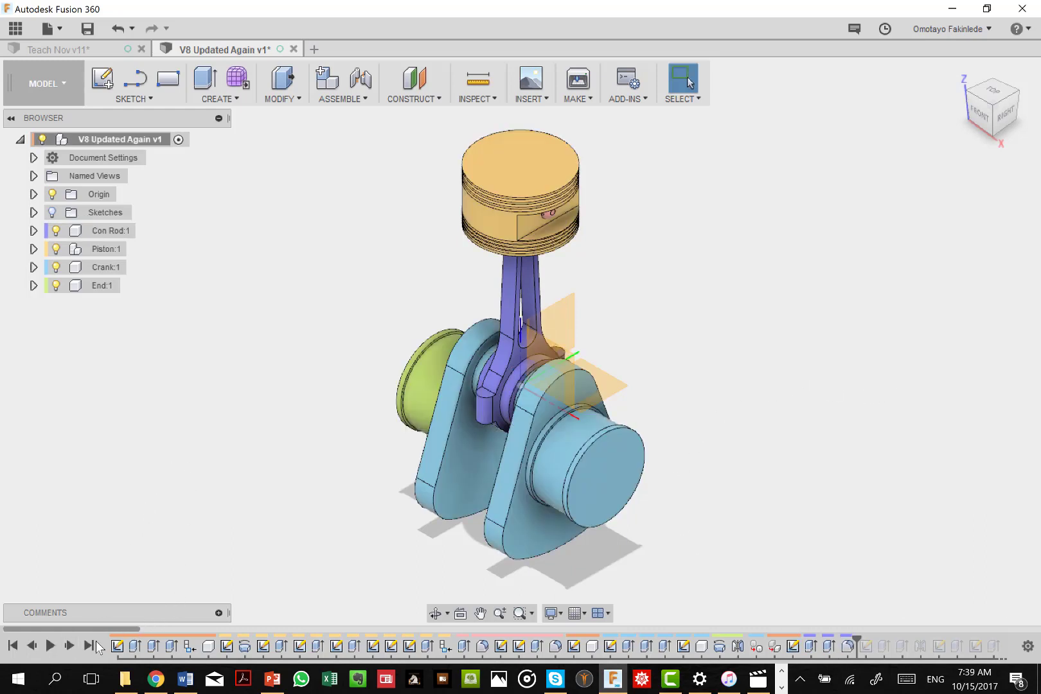
Step the design history forward past the lug fillet, through the following sketch and extrudes on the connecting rod
click(69, 646)
key(space)
key(space)
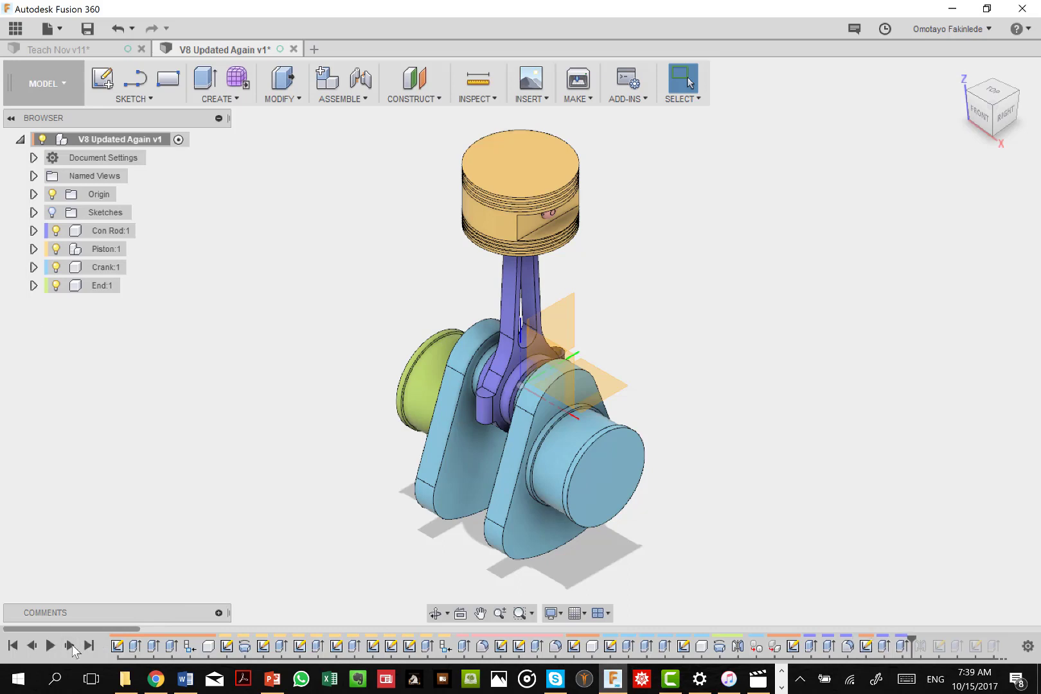
right_click(881, 647)
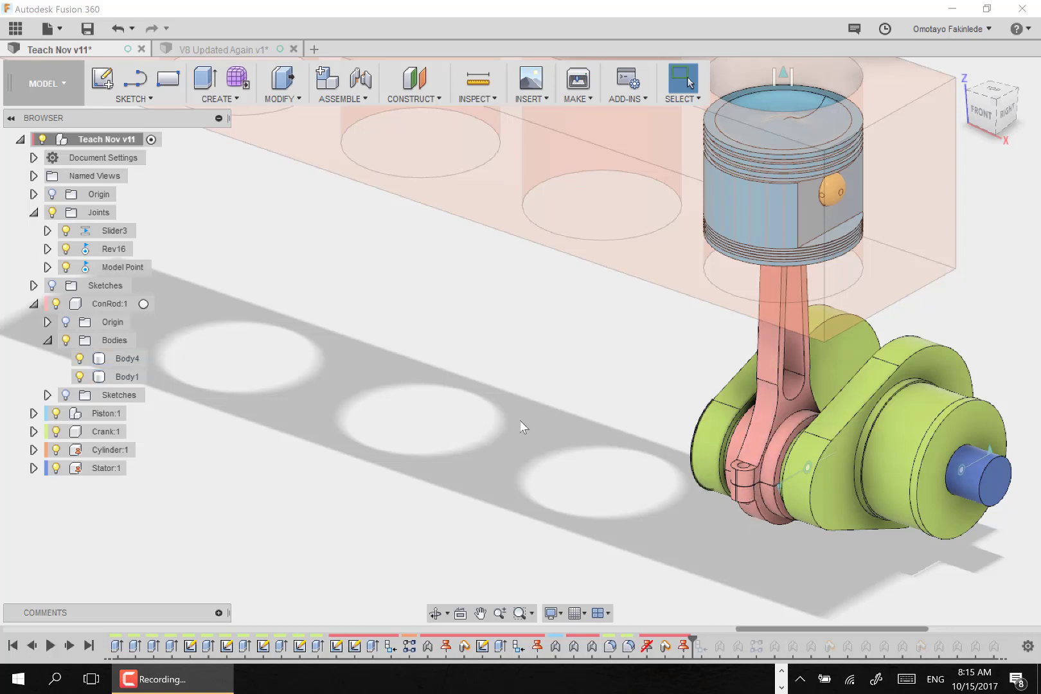
Create a separate component from the connecting rod's Body1 and rename it ConRod Head
right_click(122, 376)
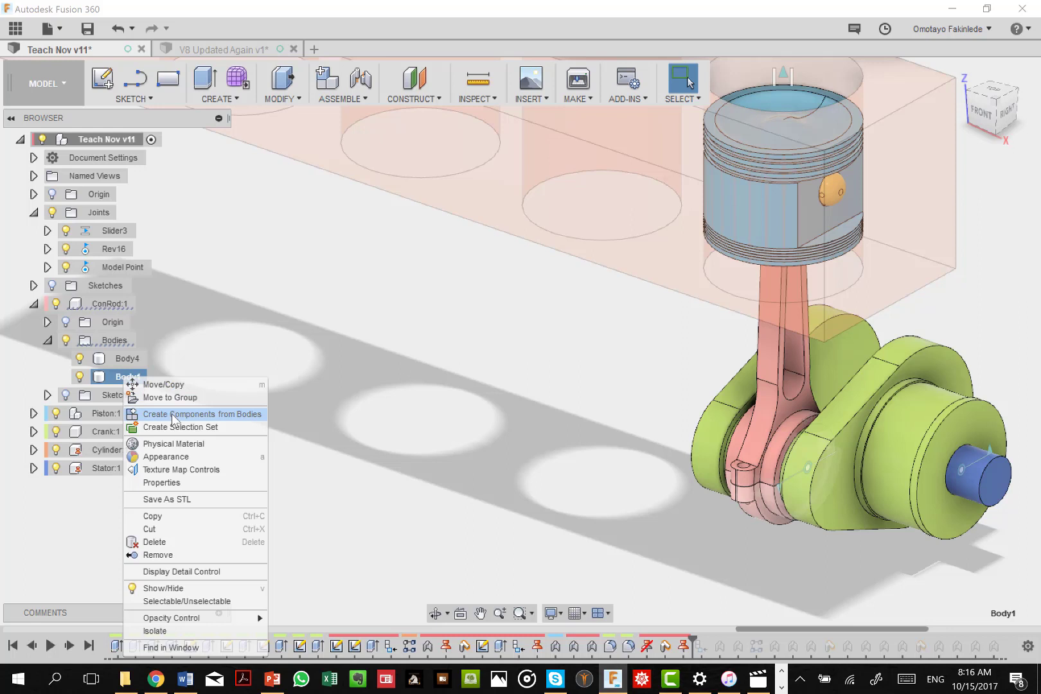
click(202, 414)
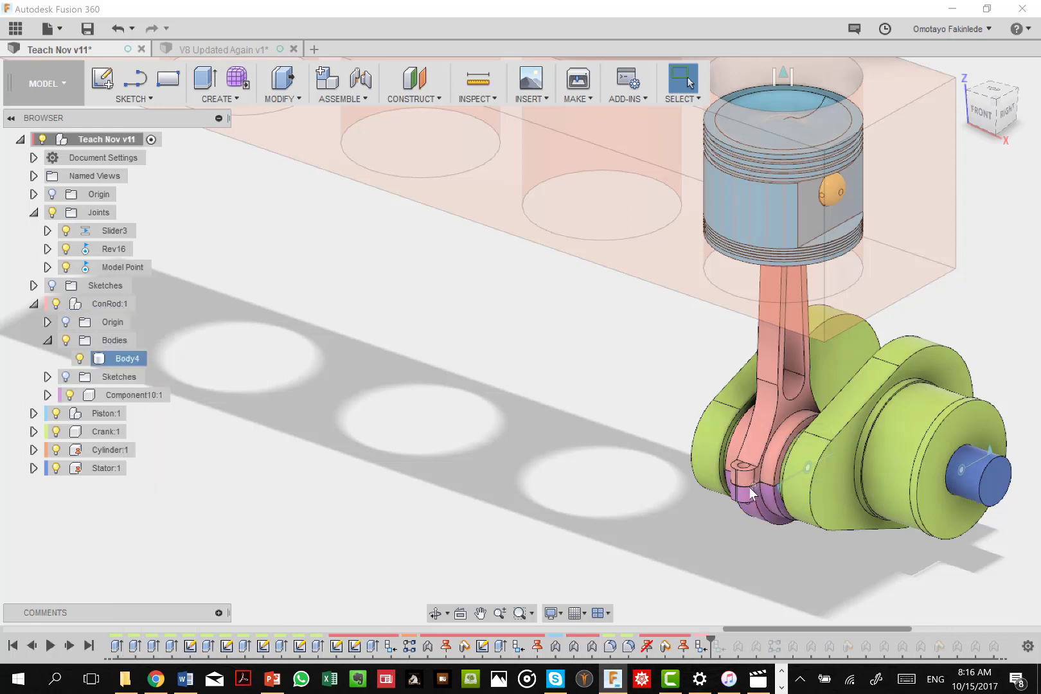
right_click(119, 397)
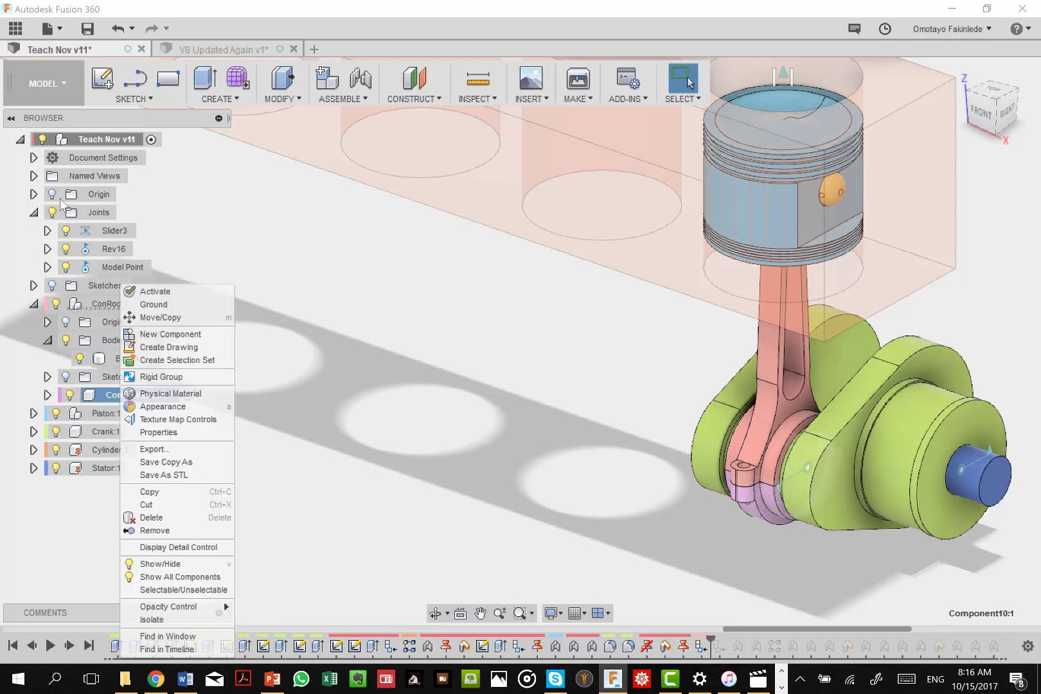
click(113, 400)
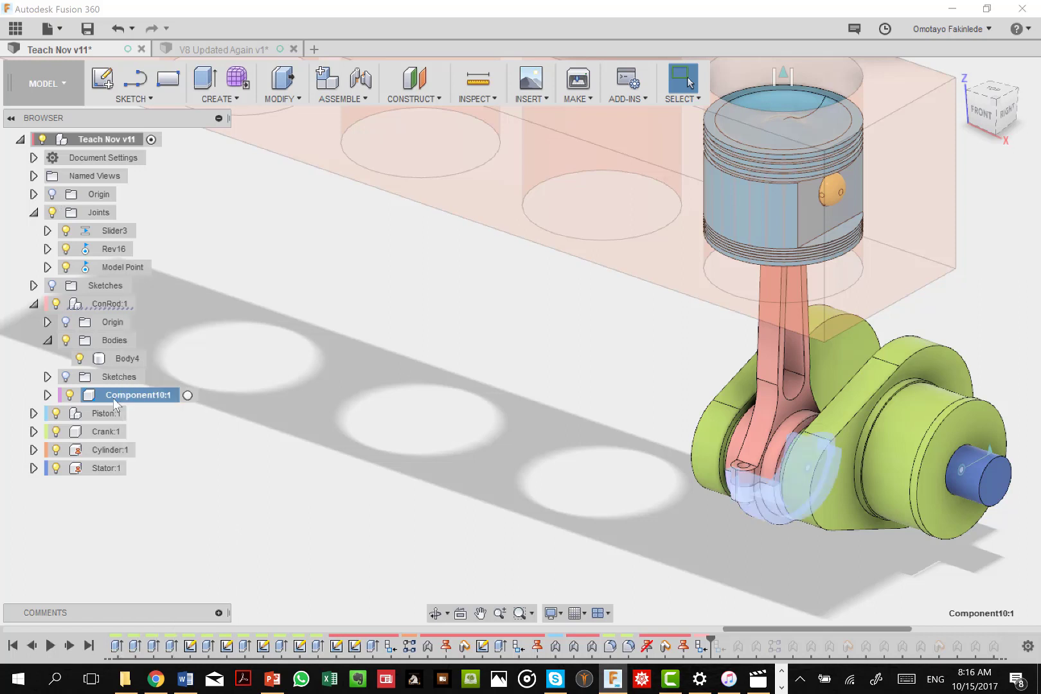
click(126, 397)
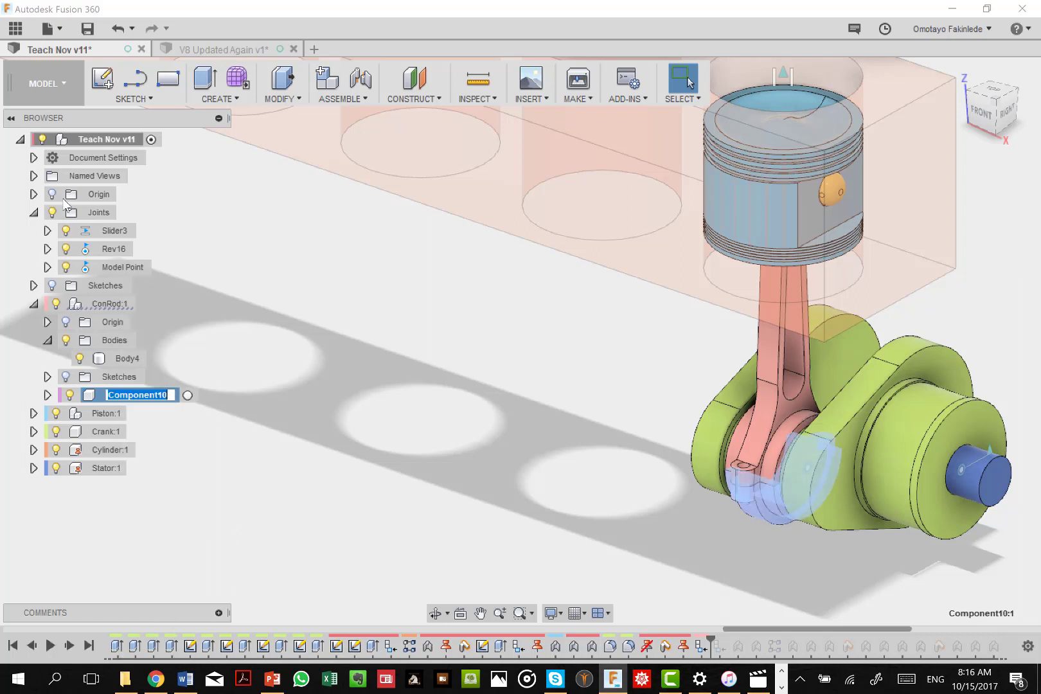
text(ConRod Head)
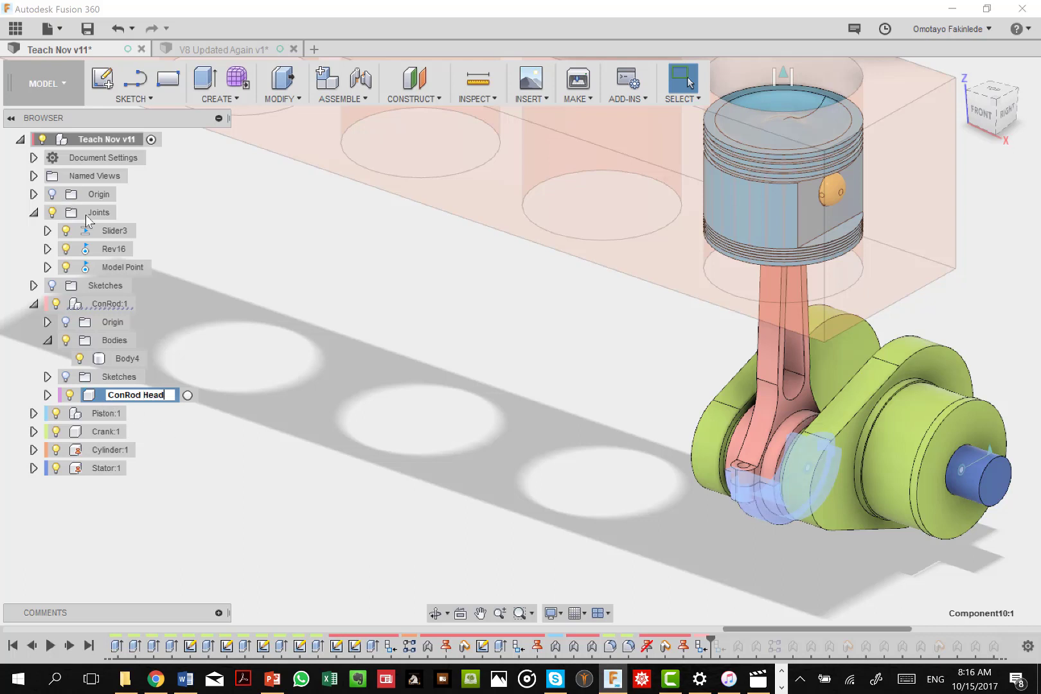
key(Return)
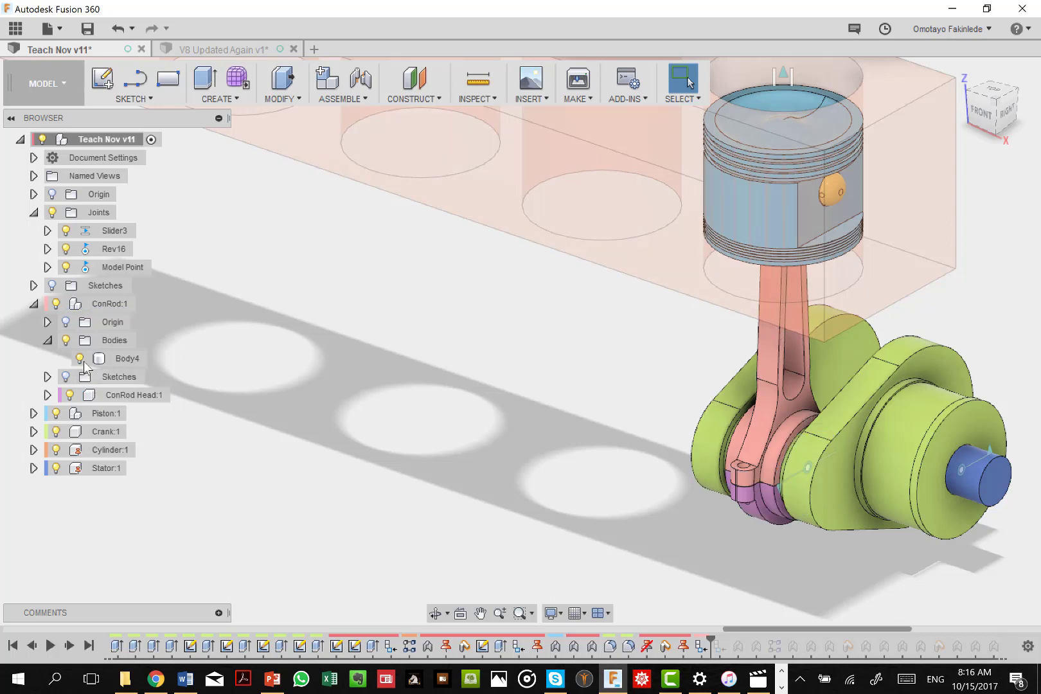
mouse_move(108, 299)
click(762, 465)
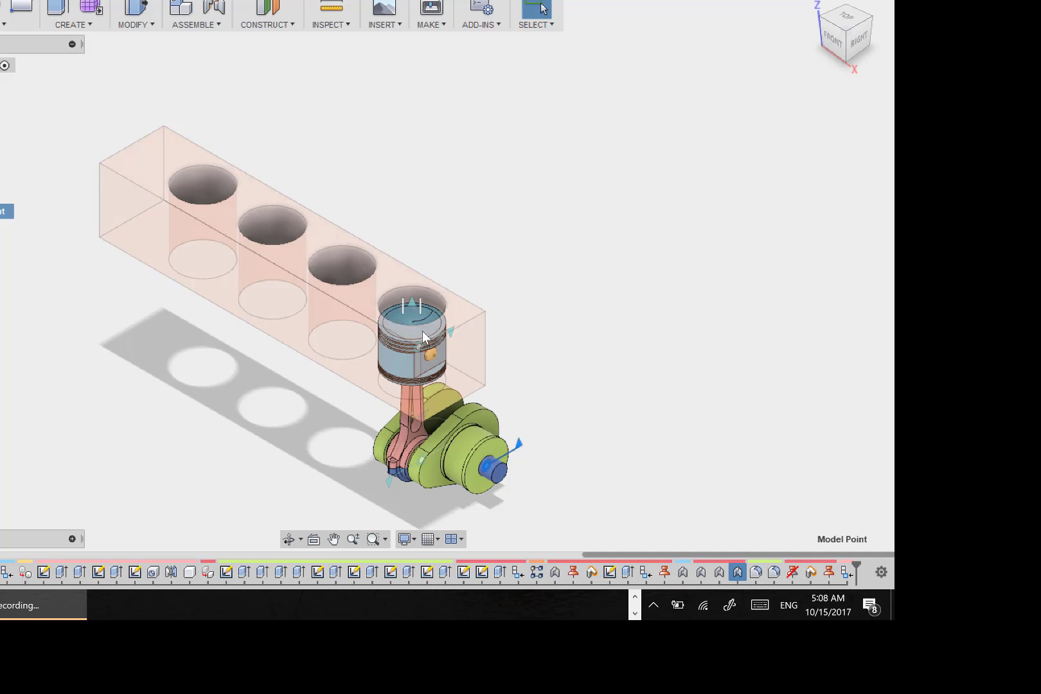
click(204, 25)
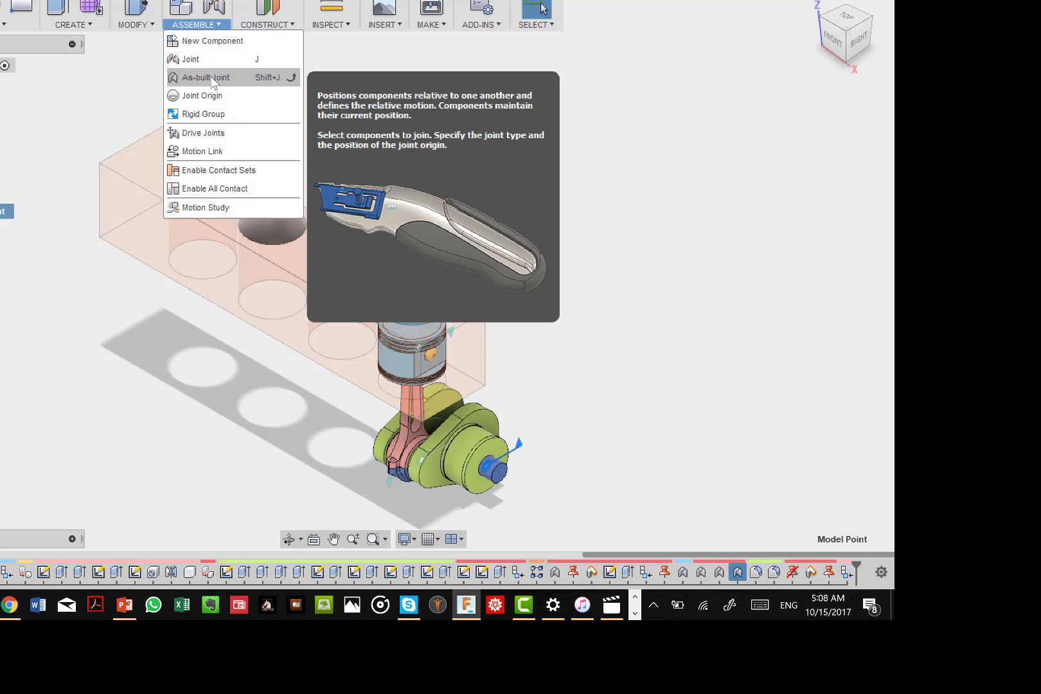
click(207, 78)
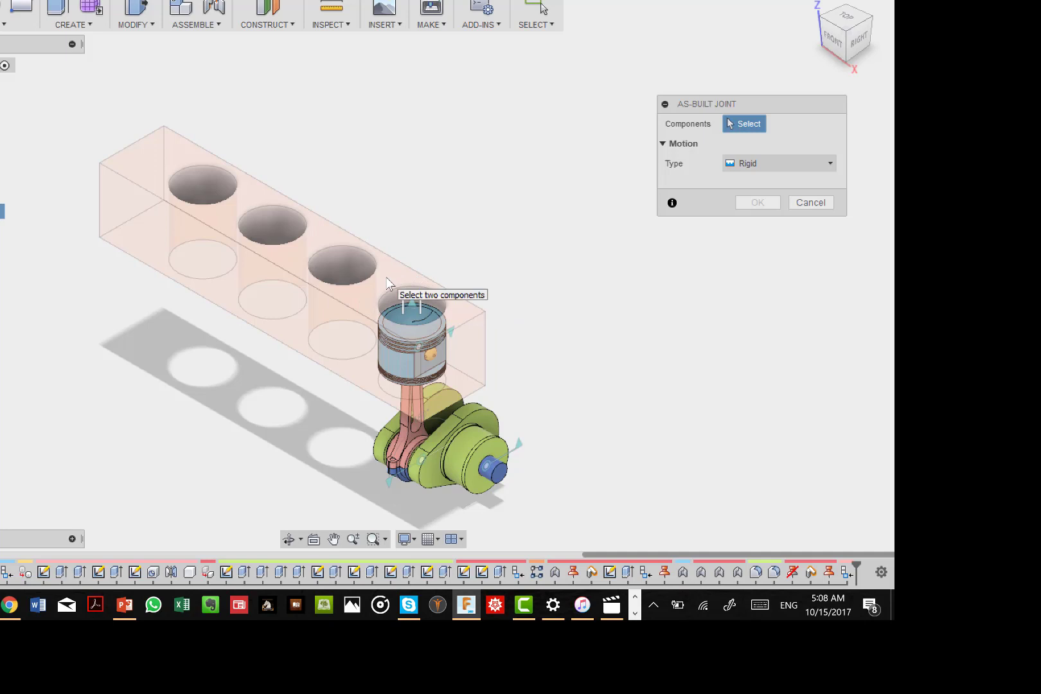
click(827, 164)
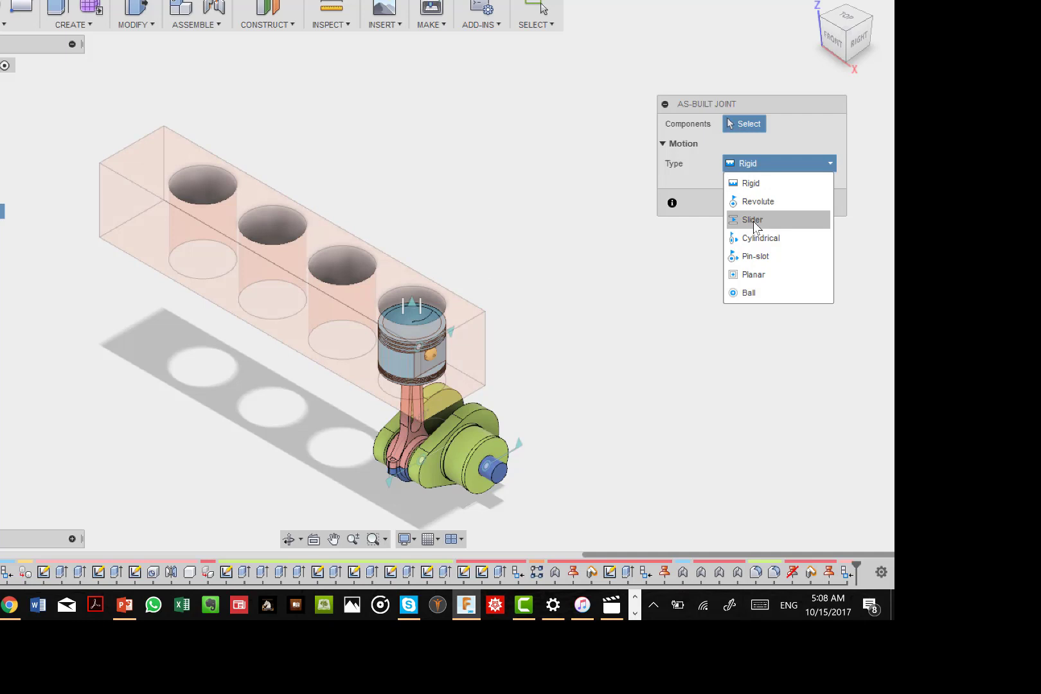
click(661, 247)
click(816, 202)
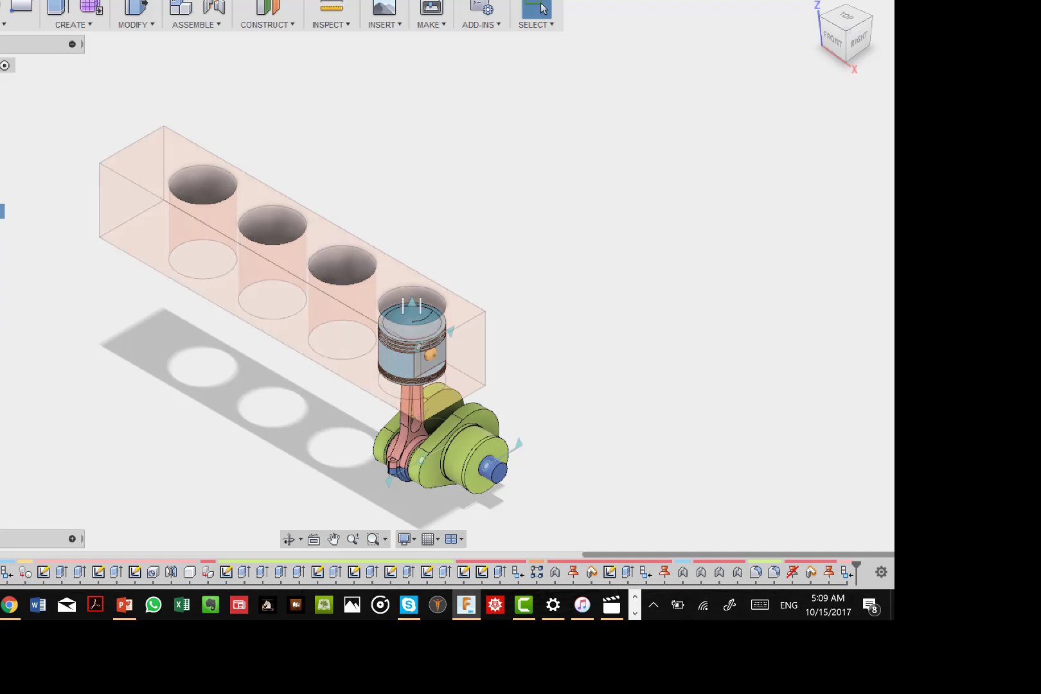
Animate the Slider3 joint to preview the piston's travel in the cylinder, and stop the animation
right_click(2, 211)
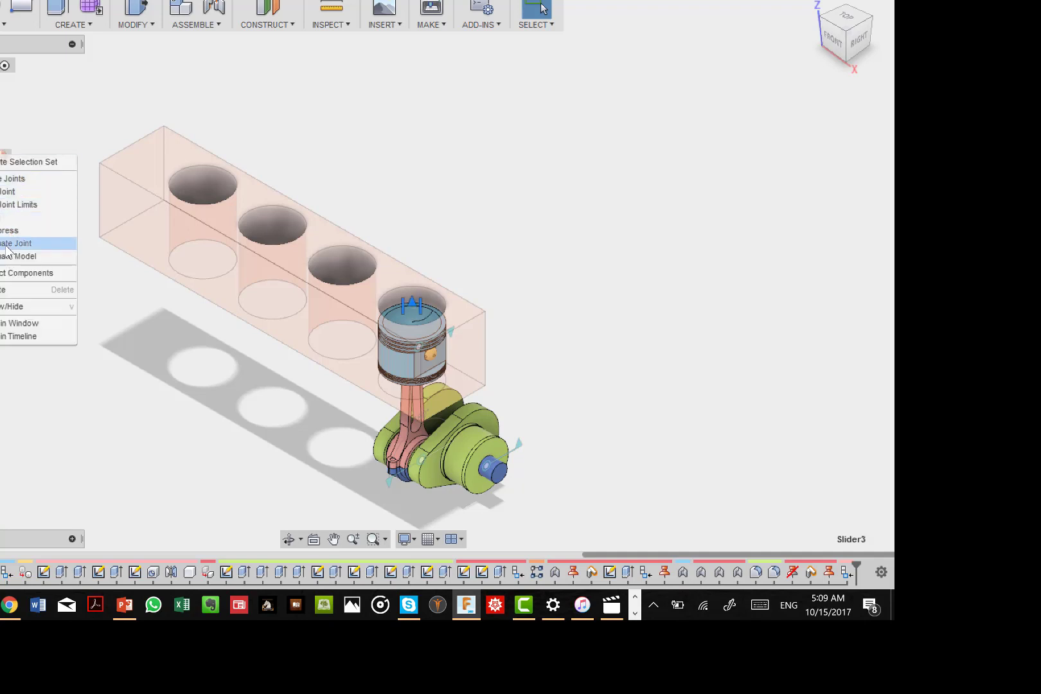
click(7, 245)
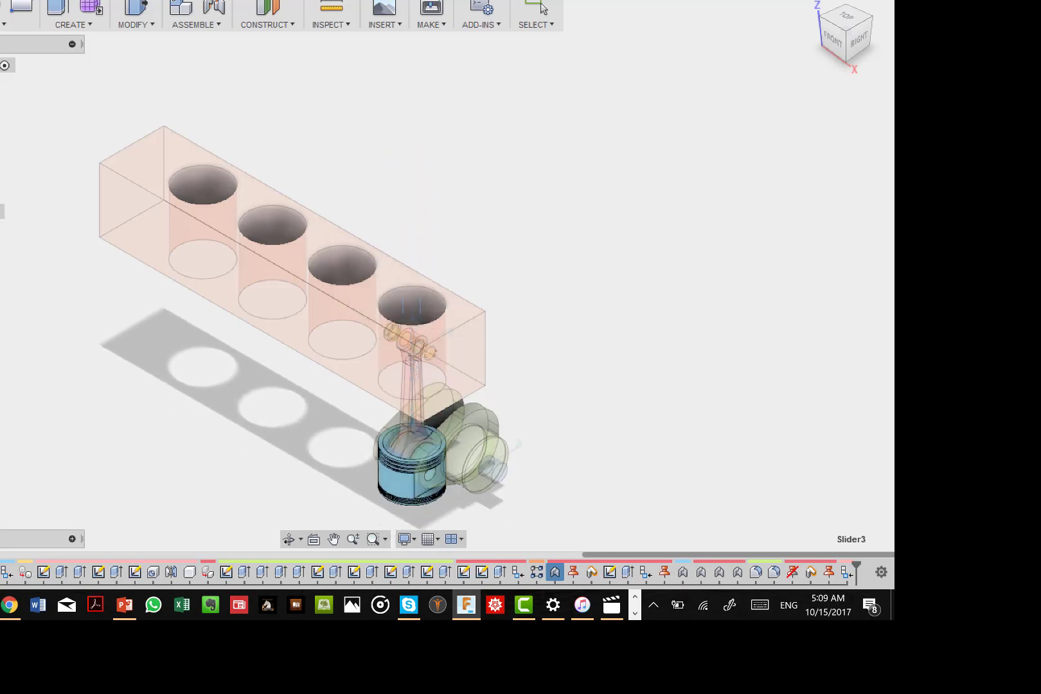
click(543, 7)
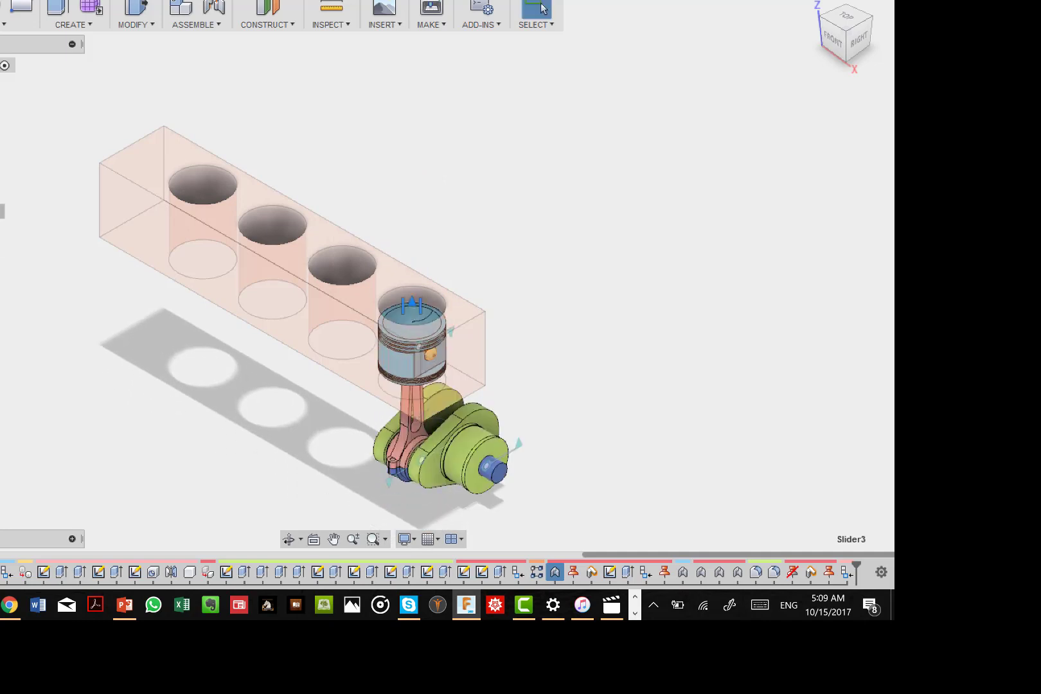
Hide the piston body and the cylinder block so the pin and connecting rod are exposed
scroll(248, 246, up, 3)
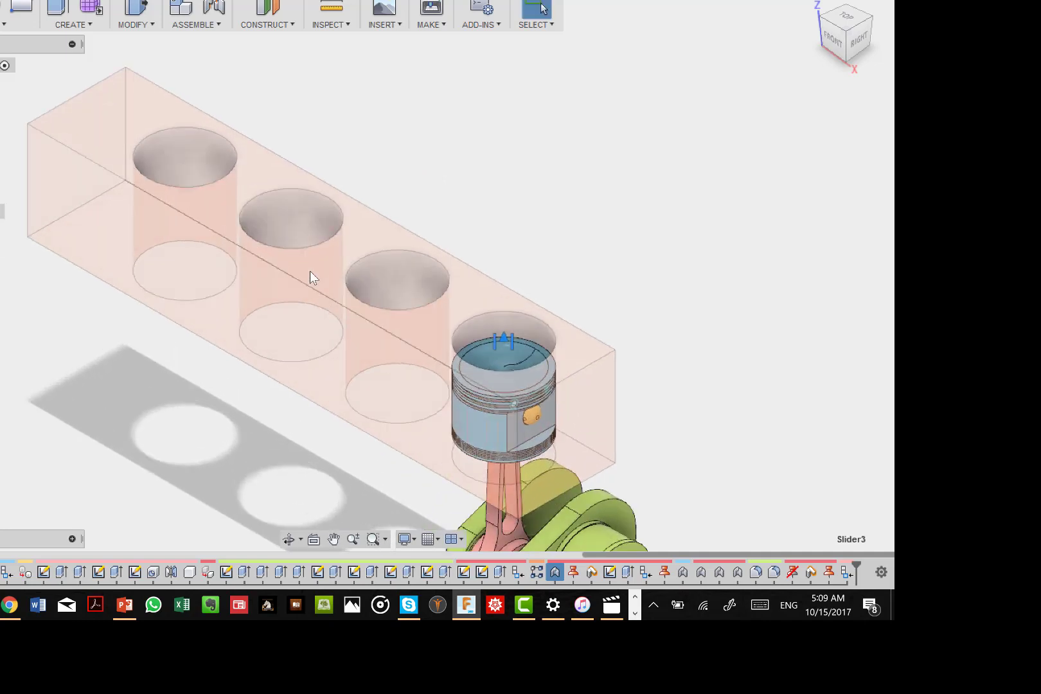
click(334, 539)
drag(444, 432, 519, 253)
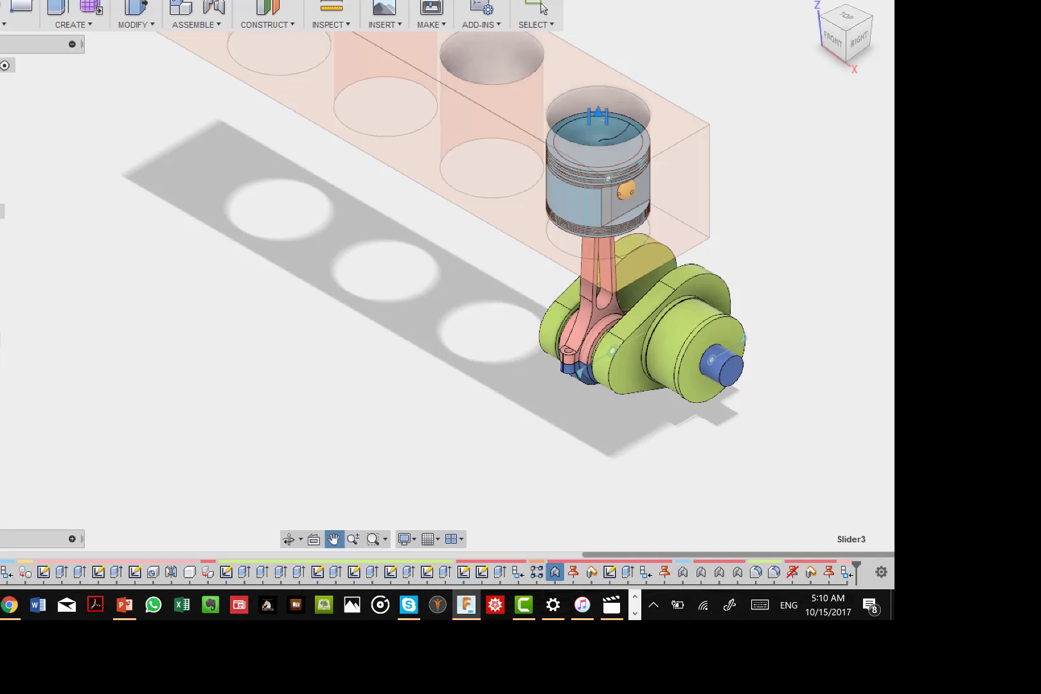
key(v)
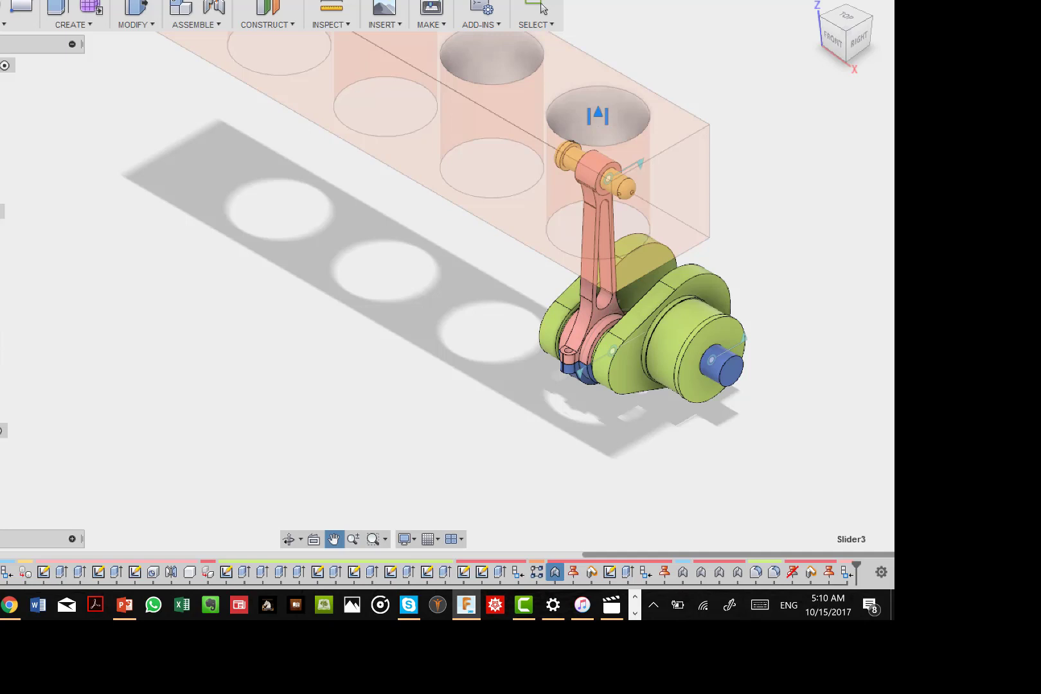
click(0, 430)
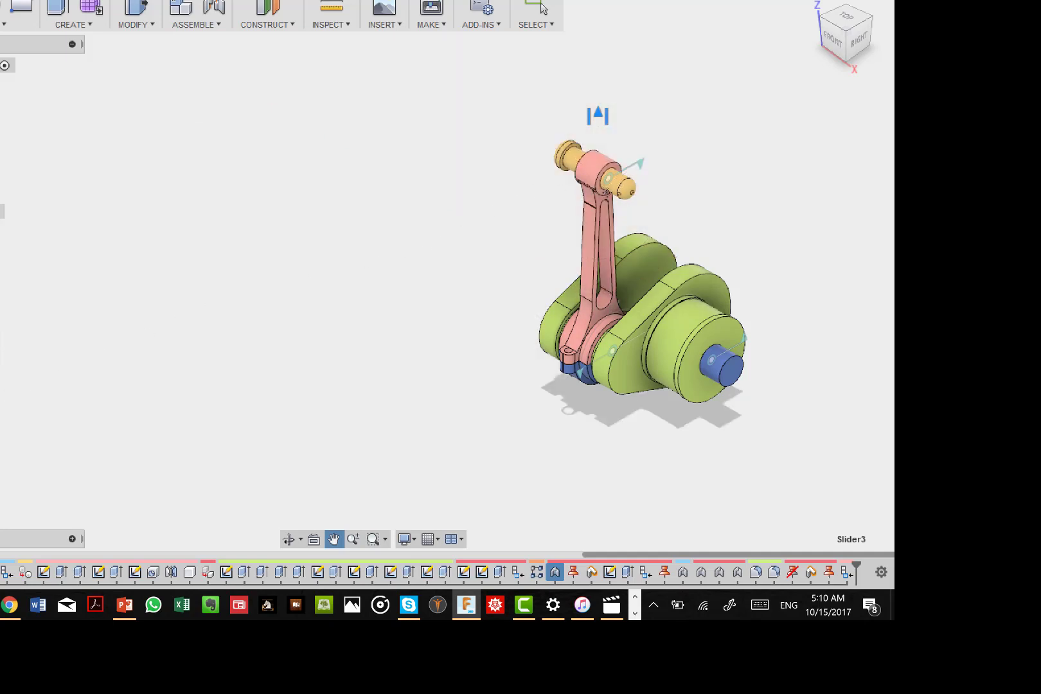
key(Escape)
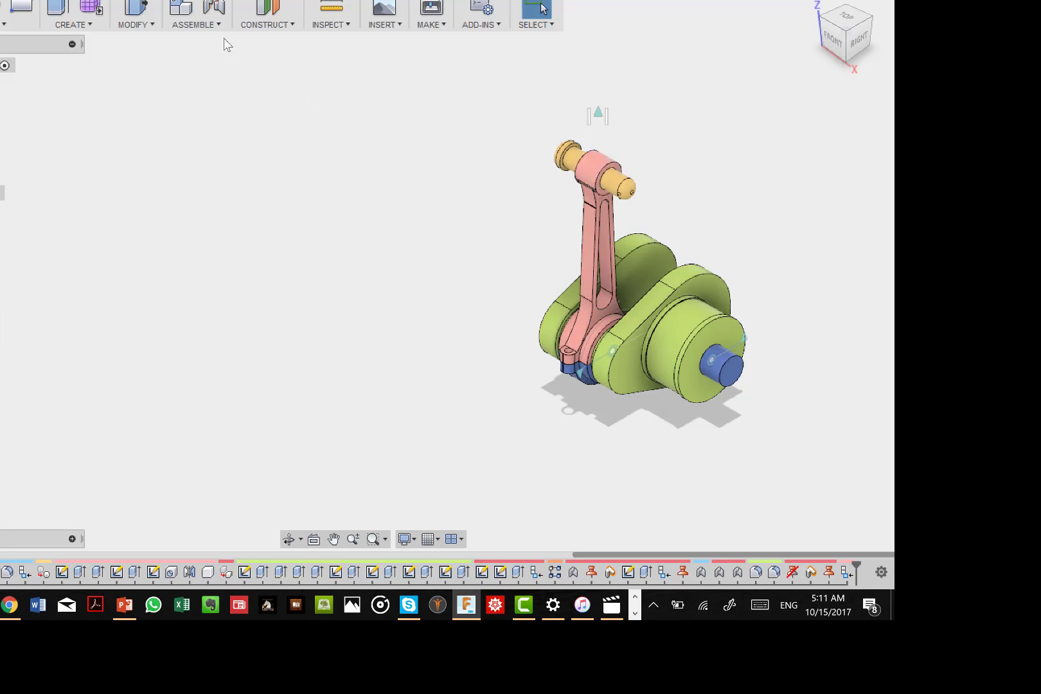
Join the connecting rod and pin with a revolute as-built joint about the Z axis at the rod's small end, reselecting the rod first
click(196, 24)
click(222, 77)
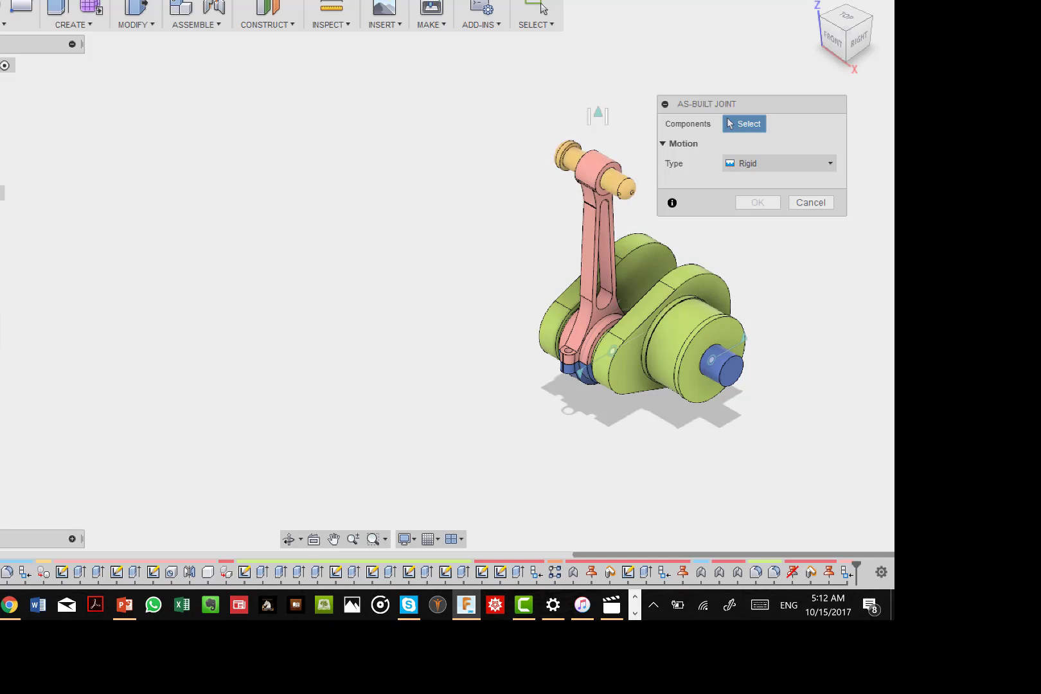
click(620, 184)
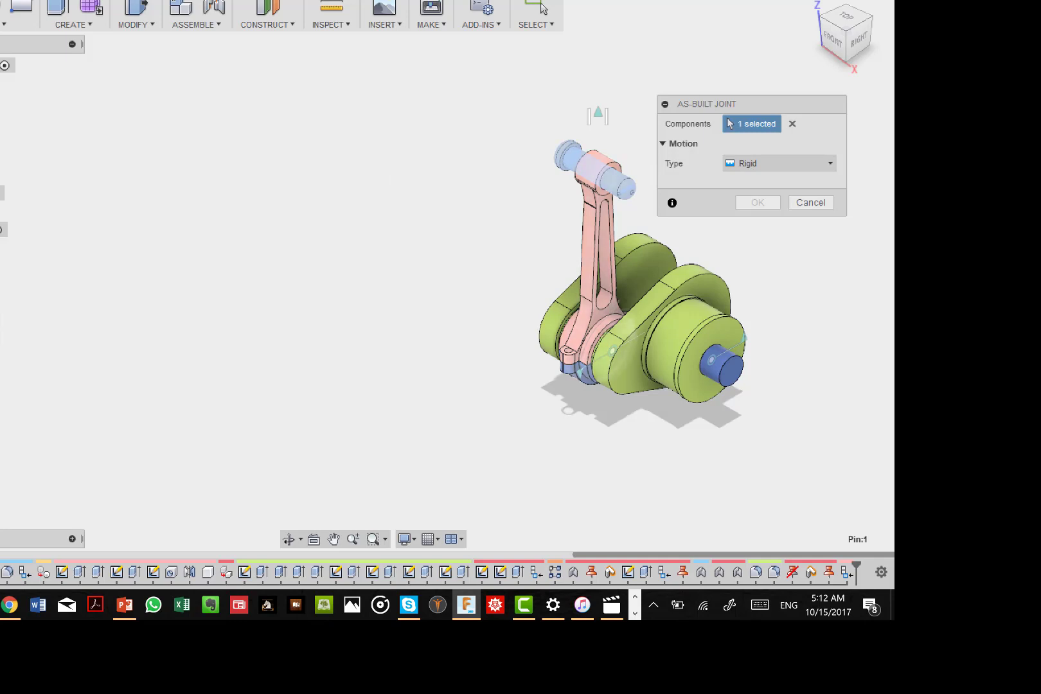
click(1, 229)
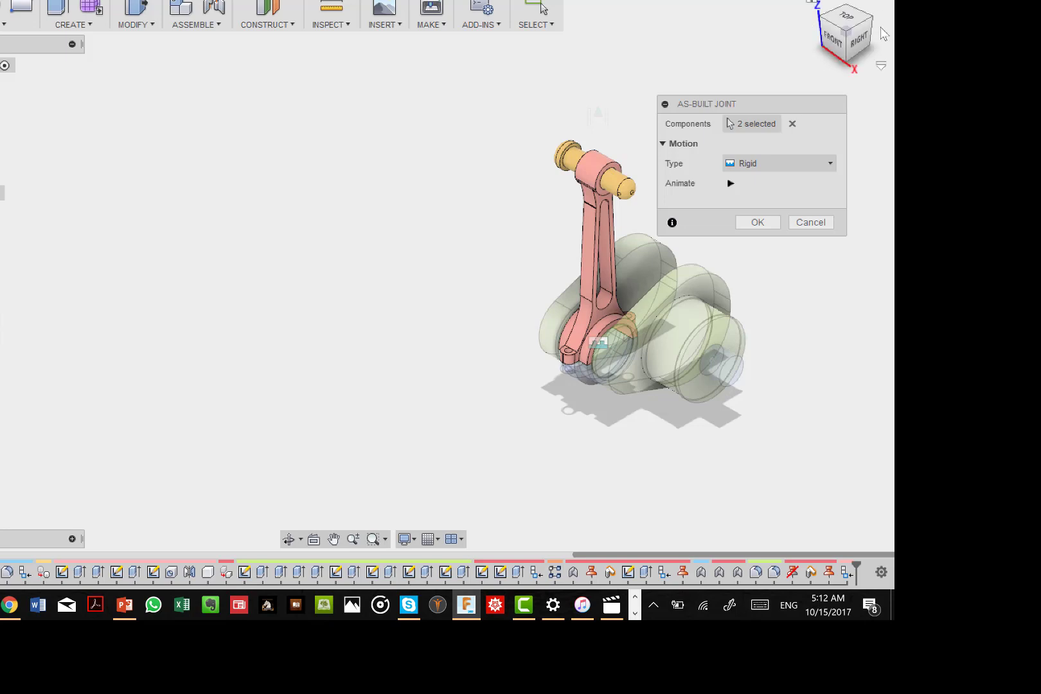
click(830, 164)
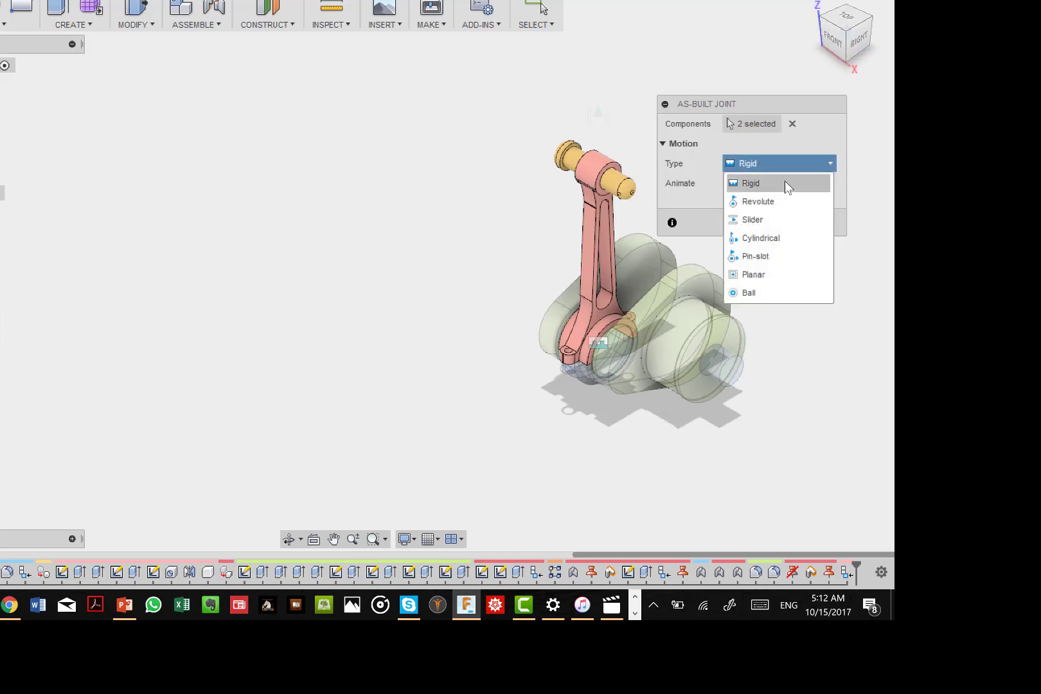
click(781, 201)
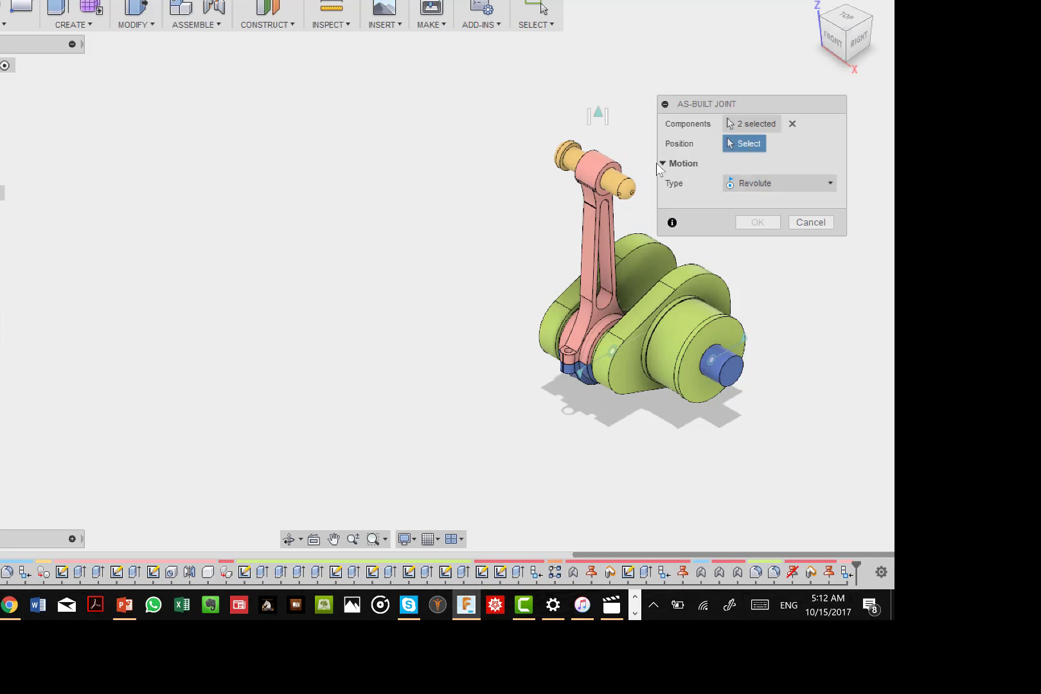
click(615, 175)
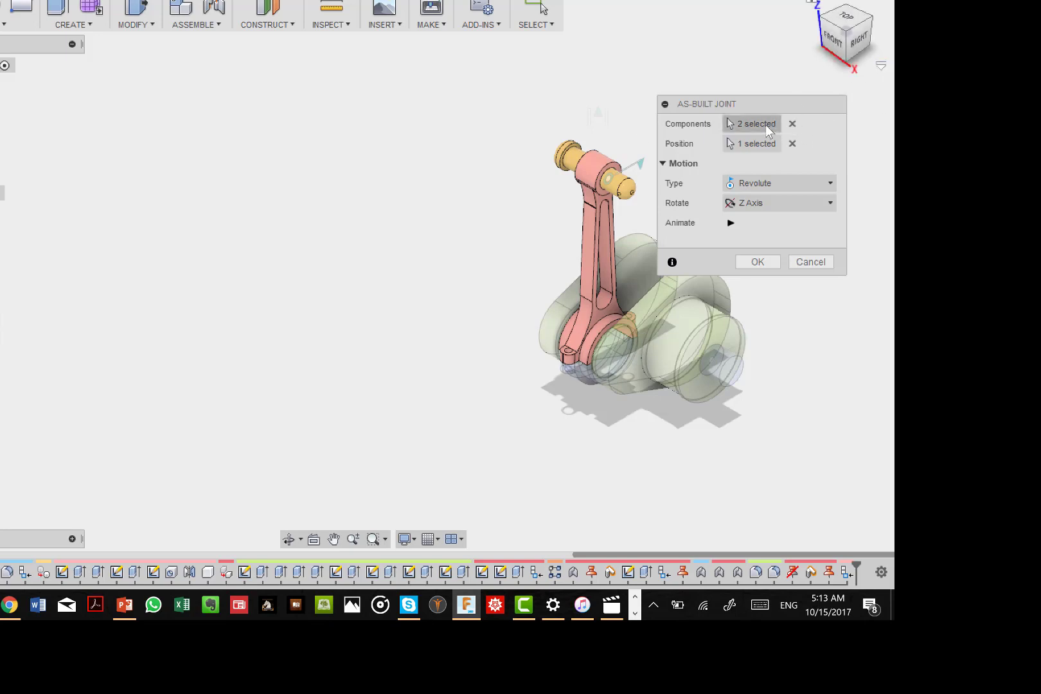
click(793, 123)
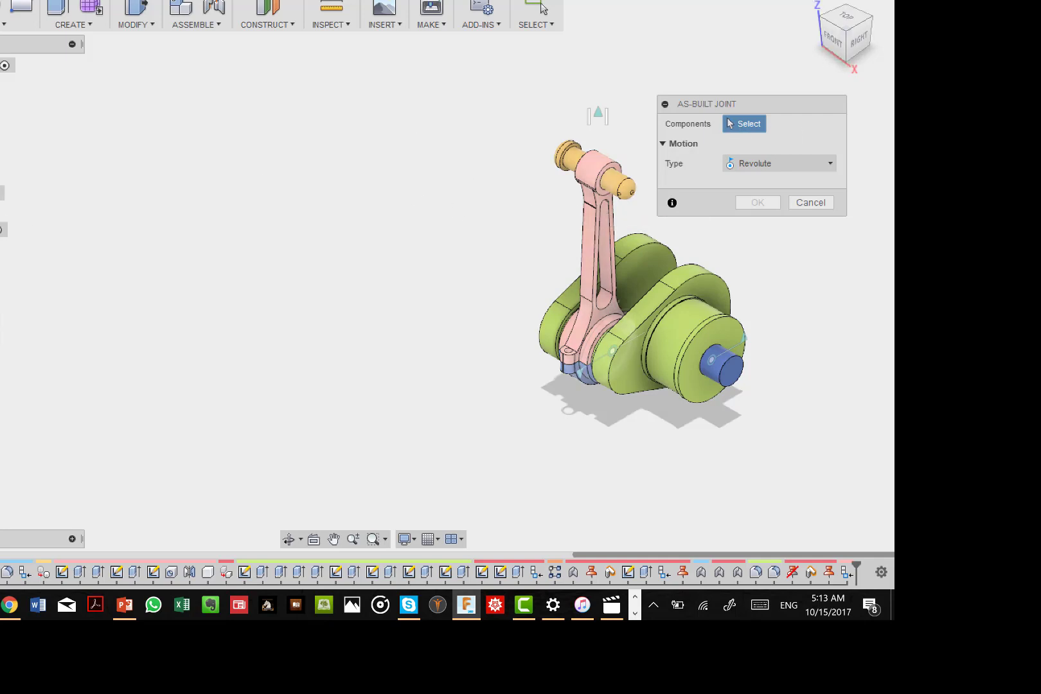
click(3, 228)
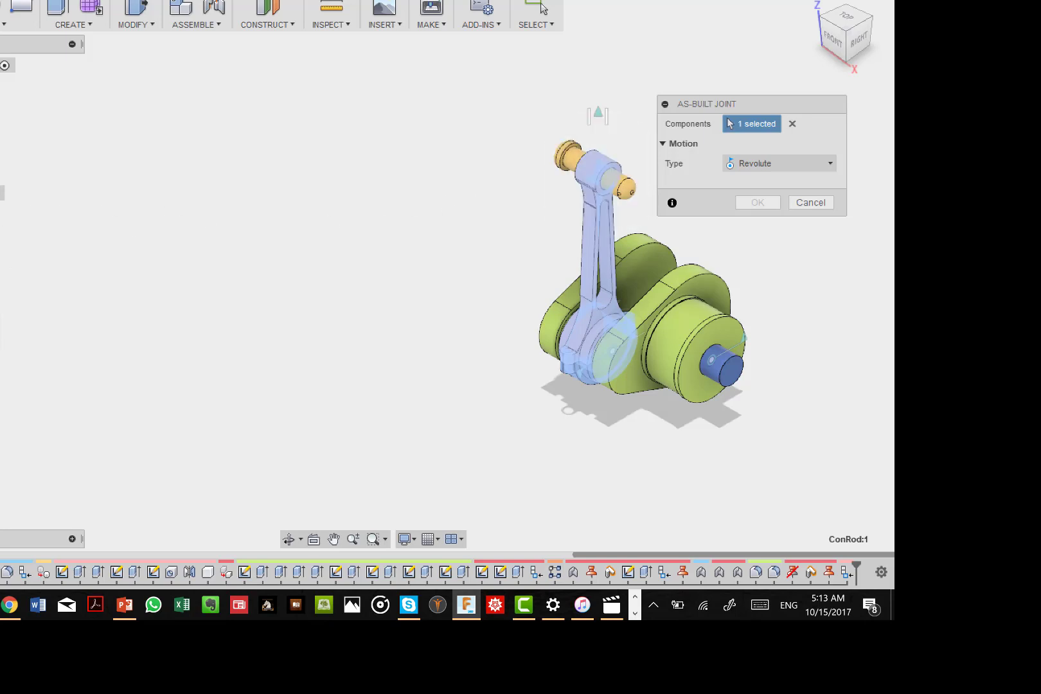
click(3, 247)
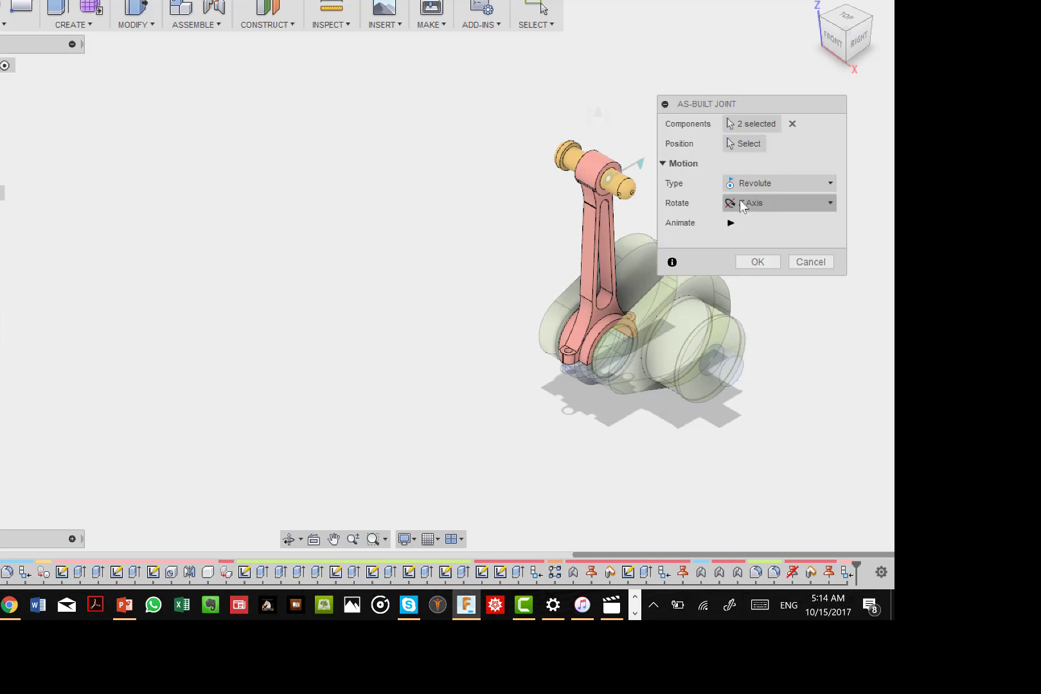
click(758, 265)
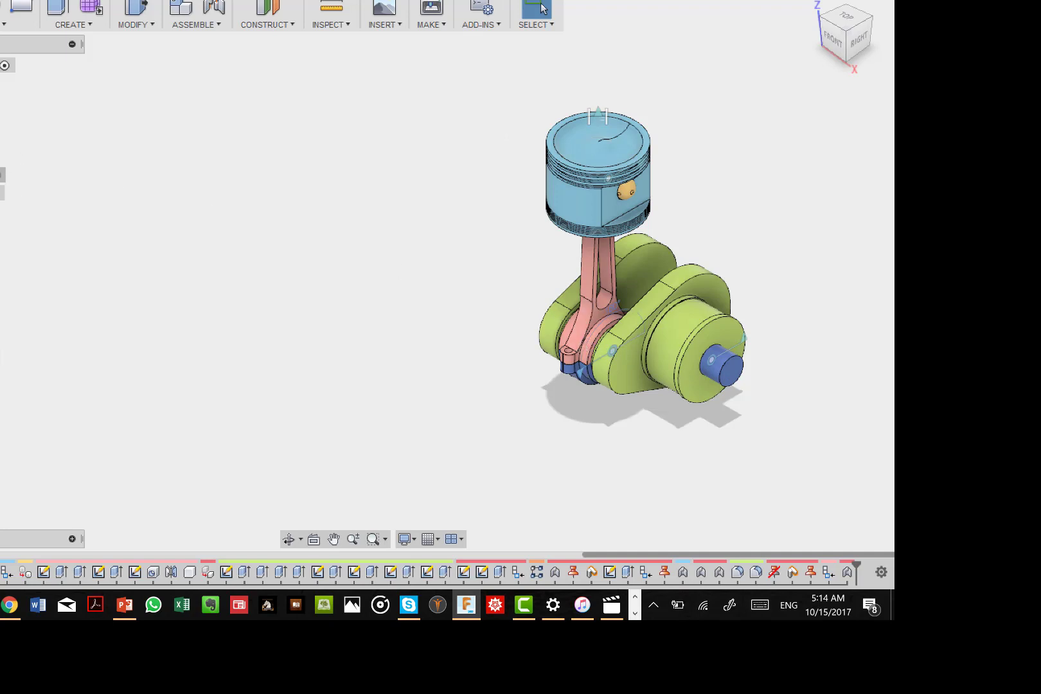
Animate the Rev16 joint between connecting rod and crankshaft, and the crankshaft's own rotation joint, stopping each preview
right_click(1, 175)
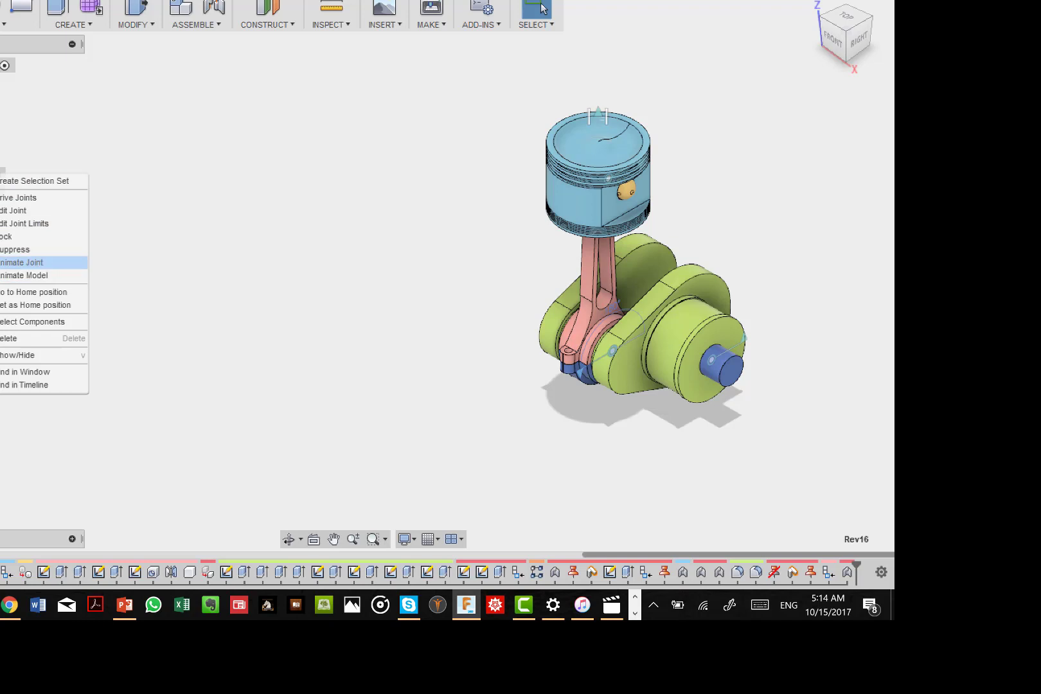
click(51, 275)
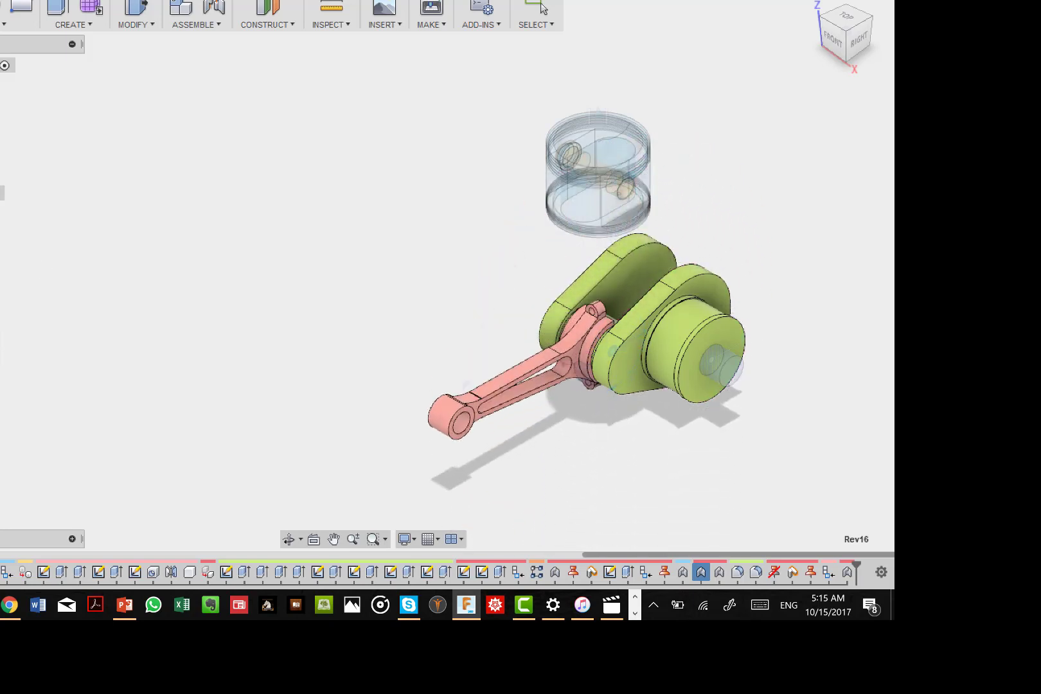
click(544, 7)
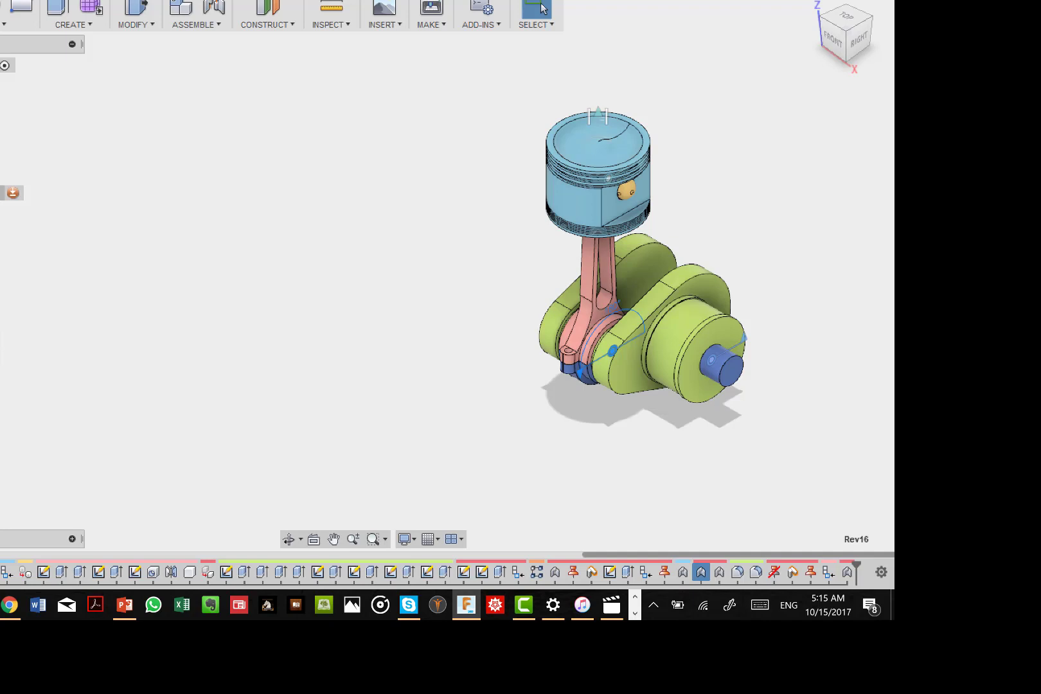
right_click(4, 193)
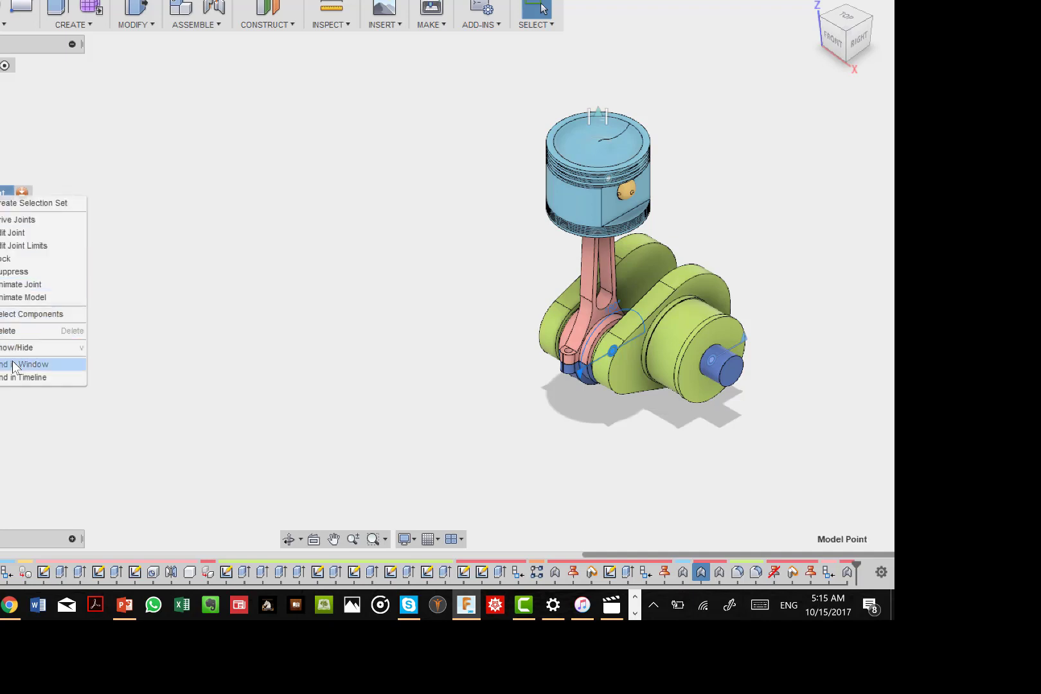
click(16, 287)
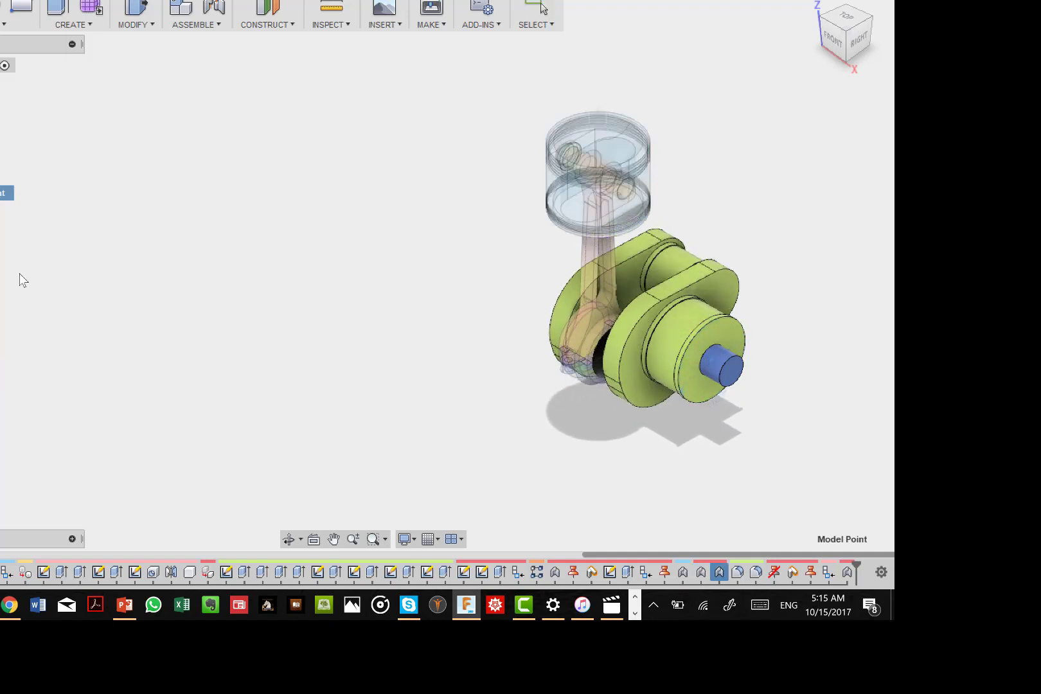
key(Escape)
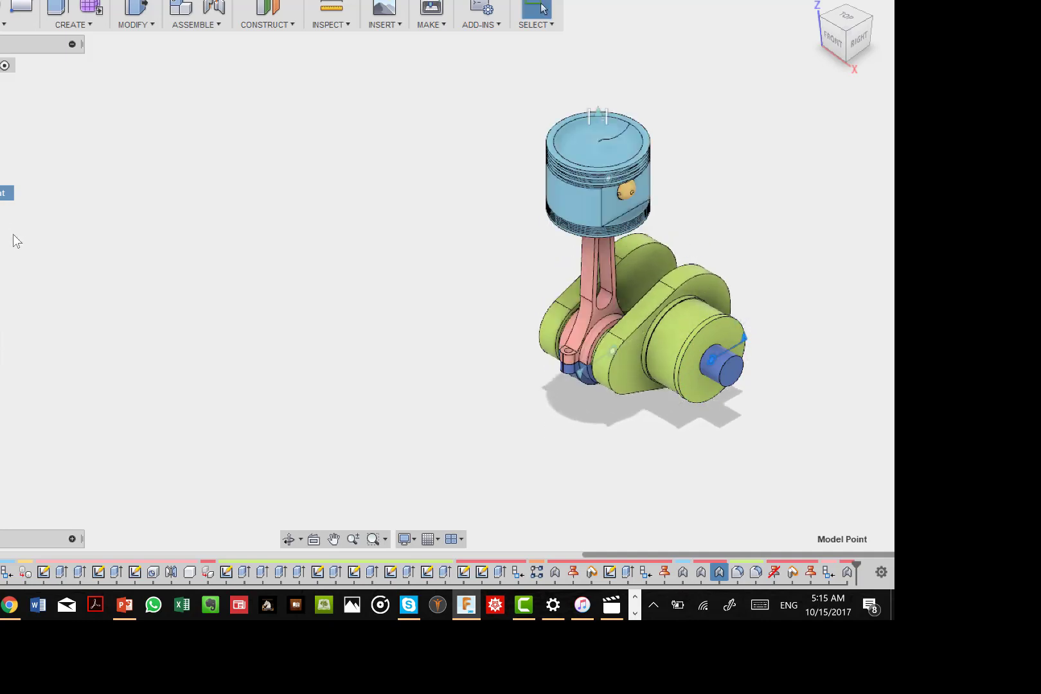
Animate the Rev31 joint between the pin and connecting rod, and stop the preview
click(2, 211)
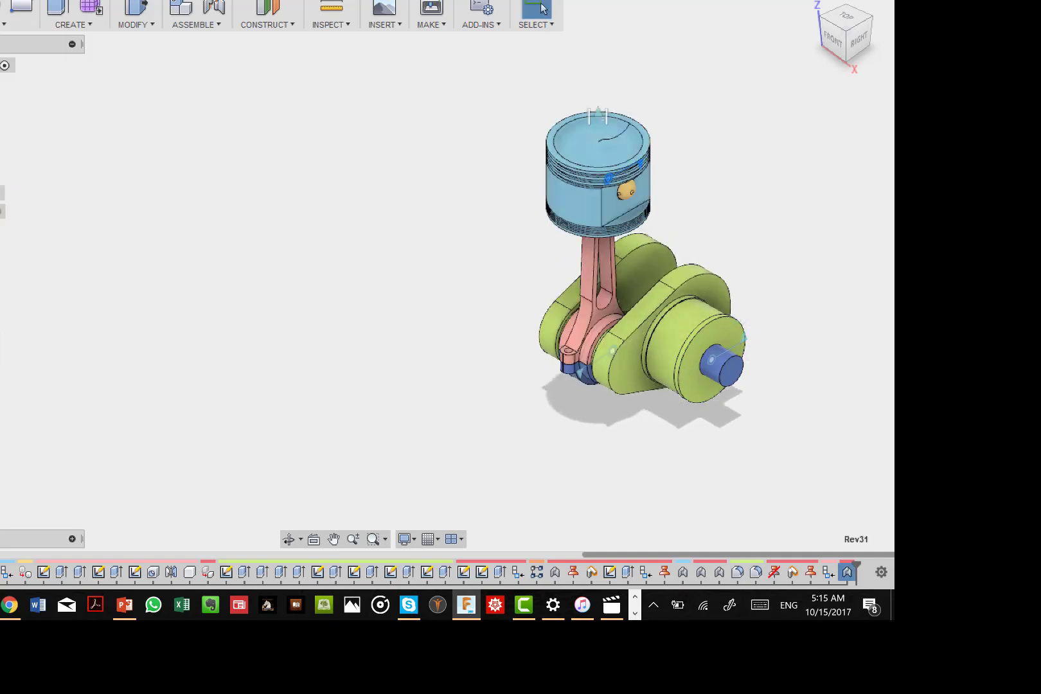
right_click(1, 211)
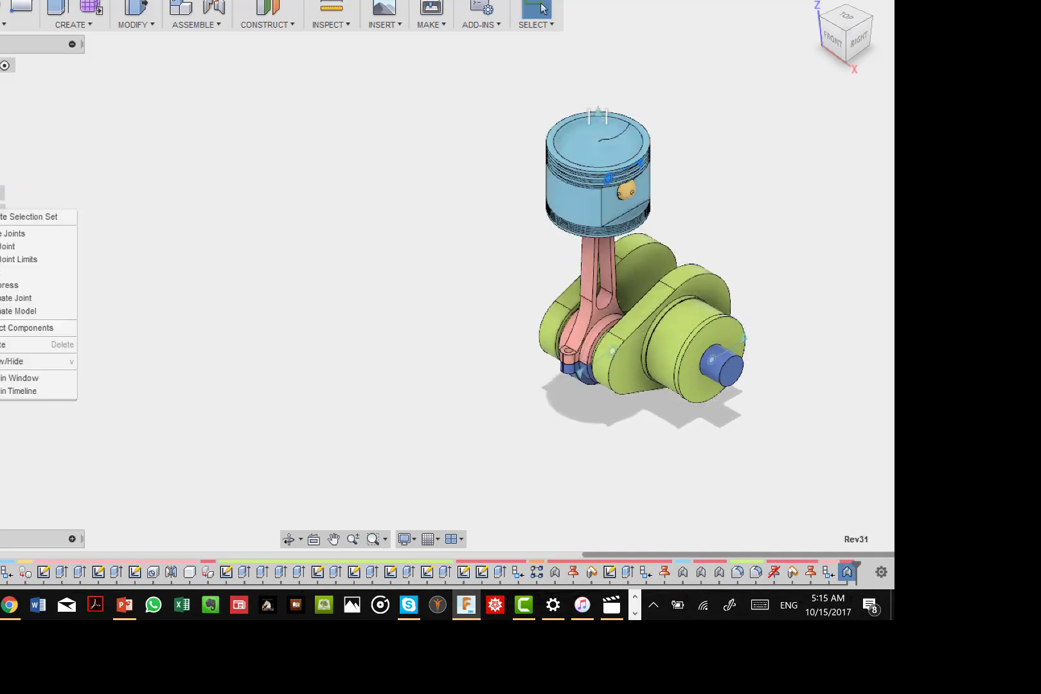
click(10, 298)
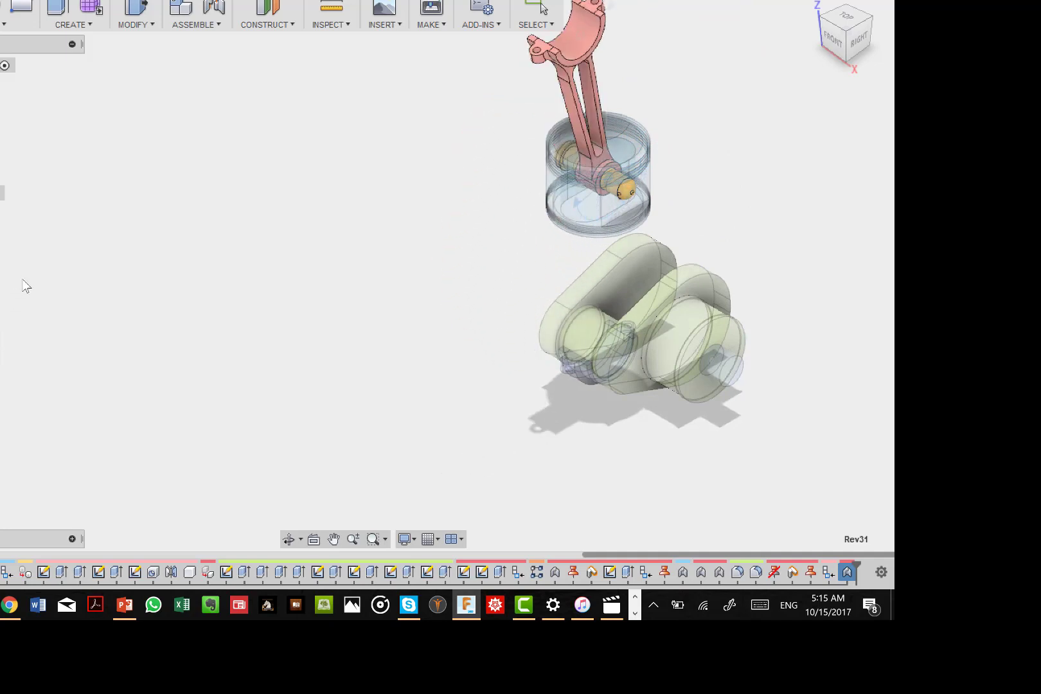
key(Escape)
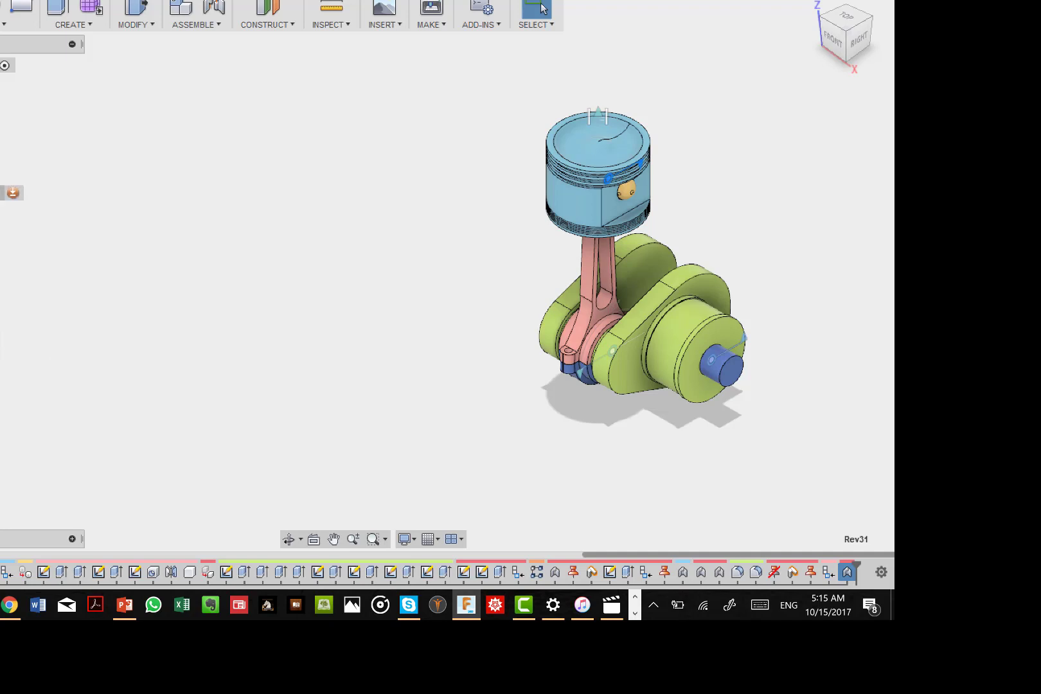
Show the cylinder block again and animate the whole model from the crankshaft's rotation joint
click(2, 430)
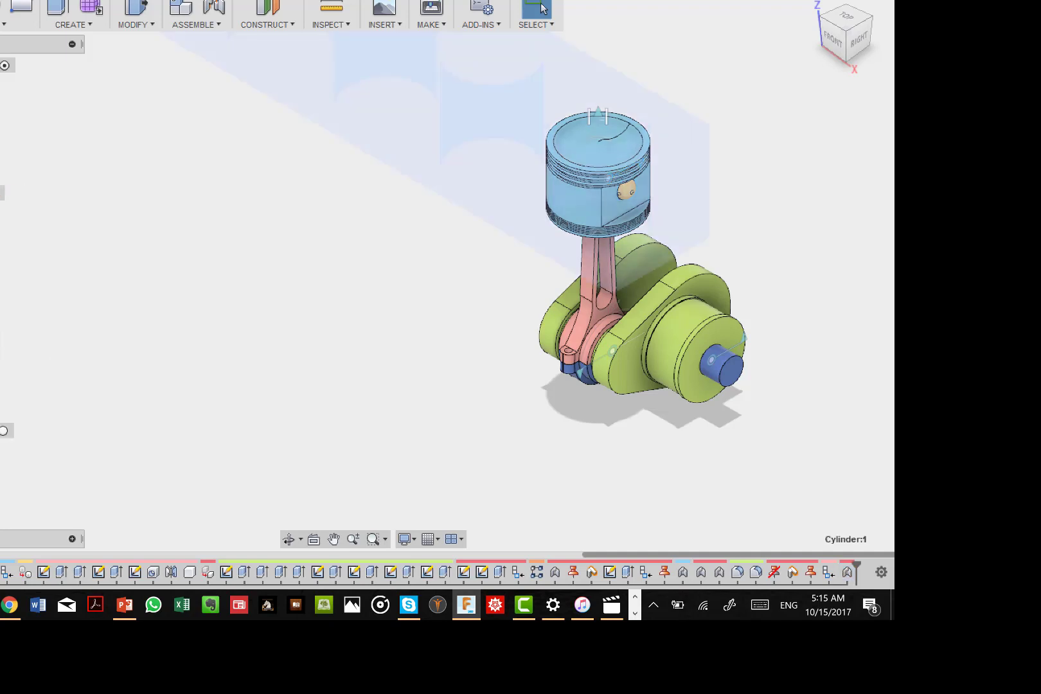
click(2, 431)
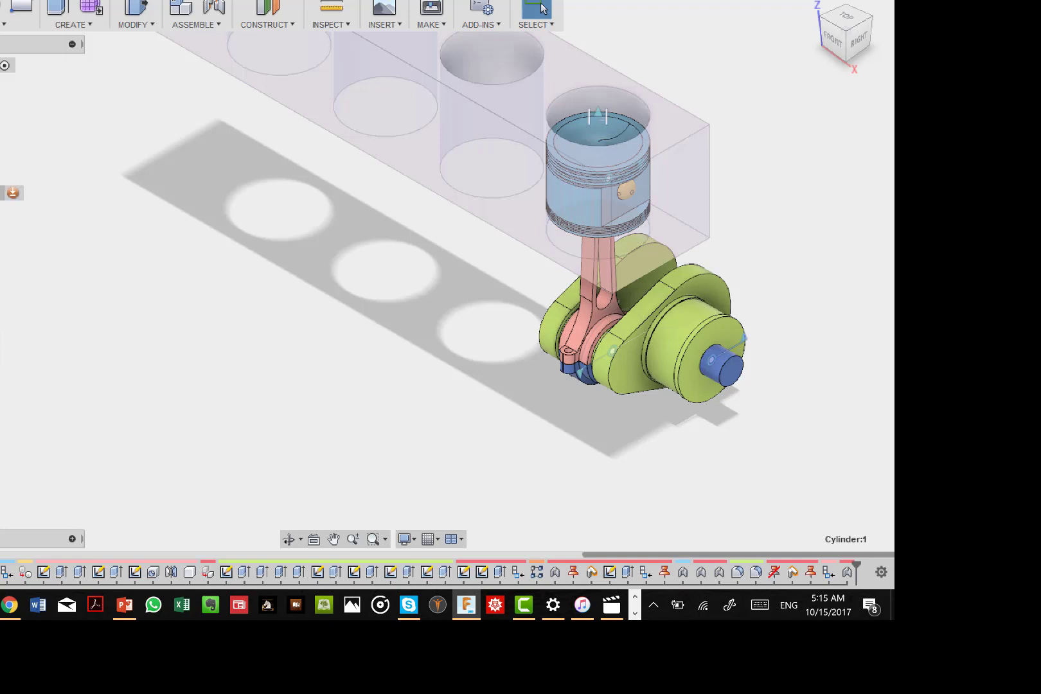
right_click(10, 193)
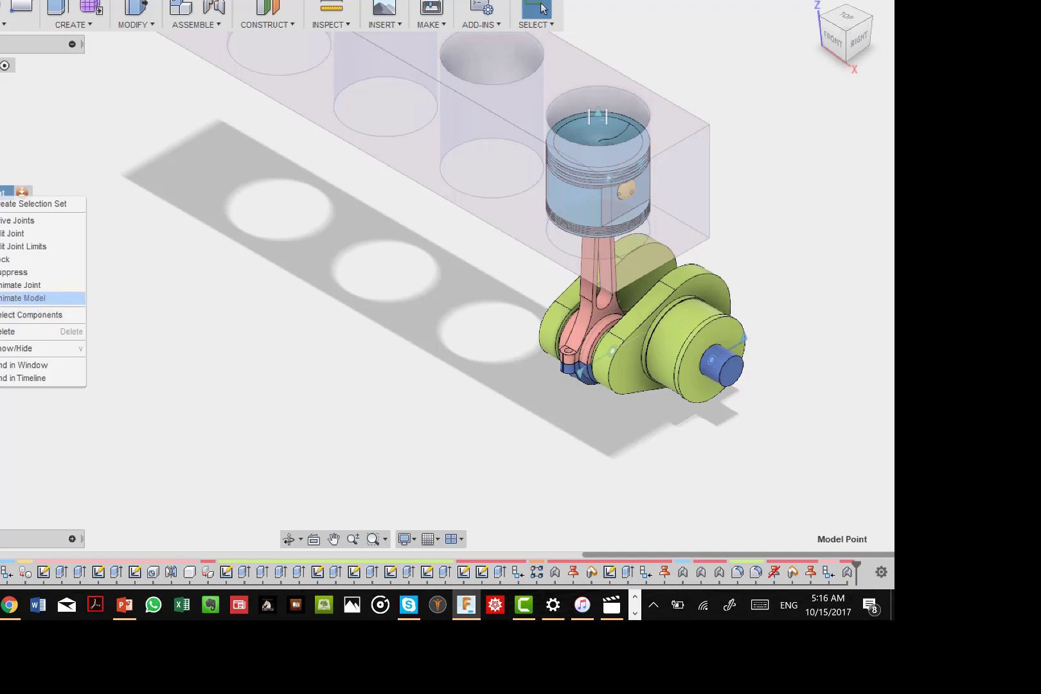
click(35, 298)
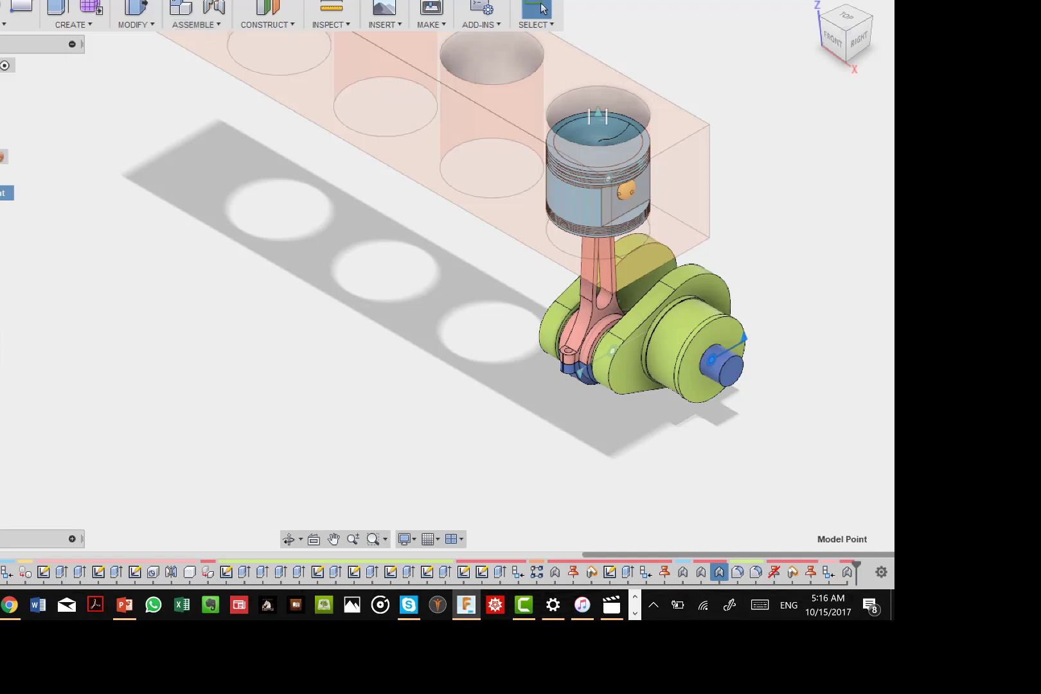
Hide the crankshaft to expose the connecting rod's big end and its lower cap
key(v)
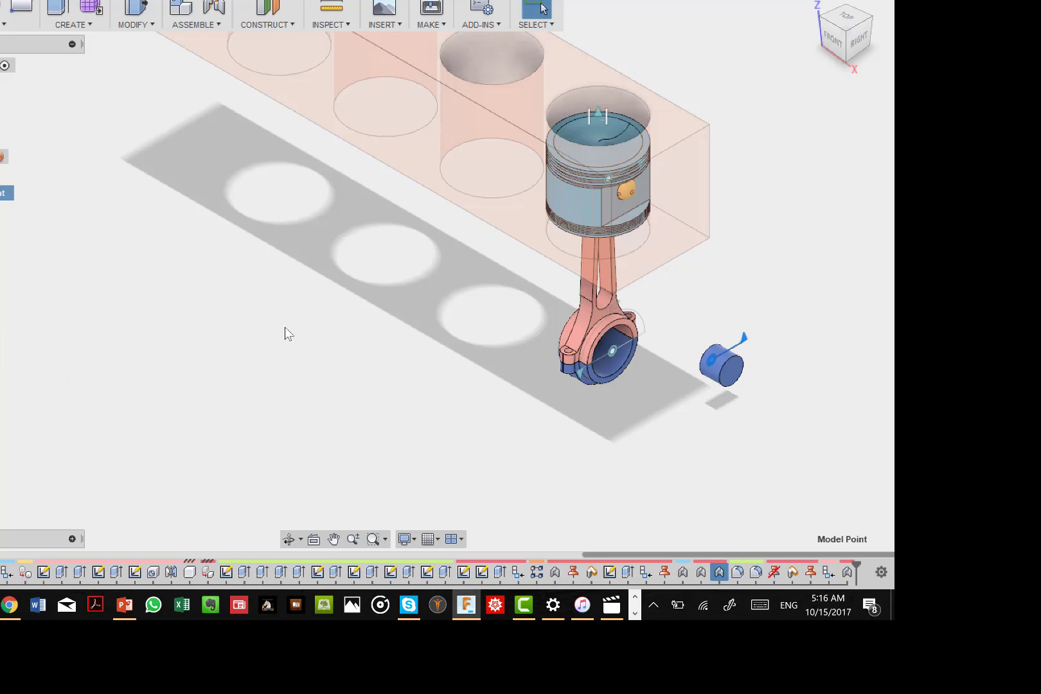
scroll(602, 320, up, 6)
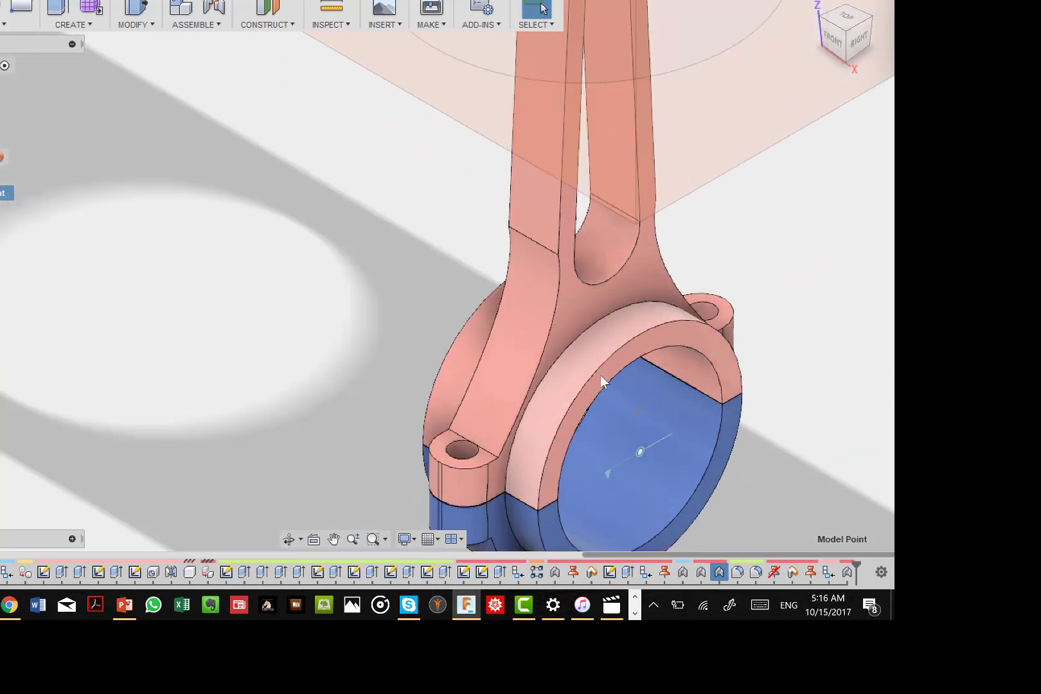
click(333, 539)
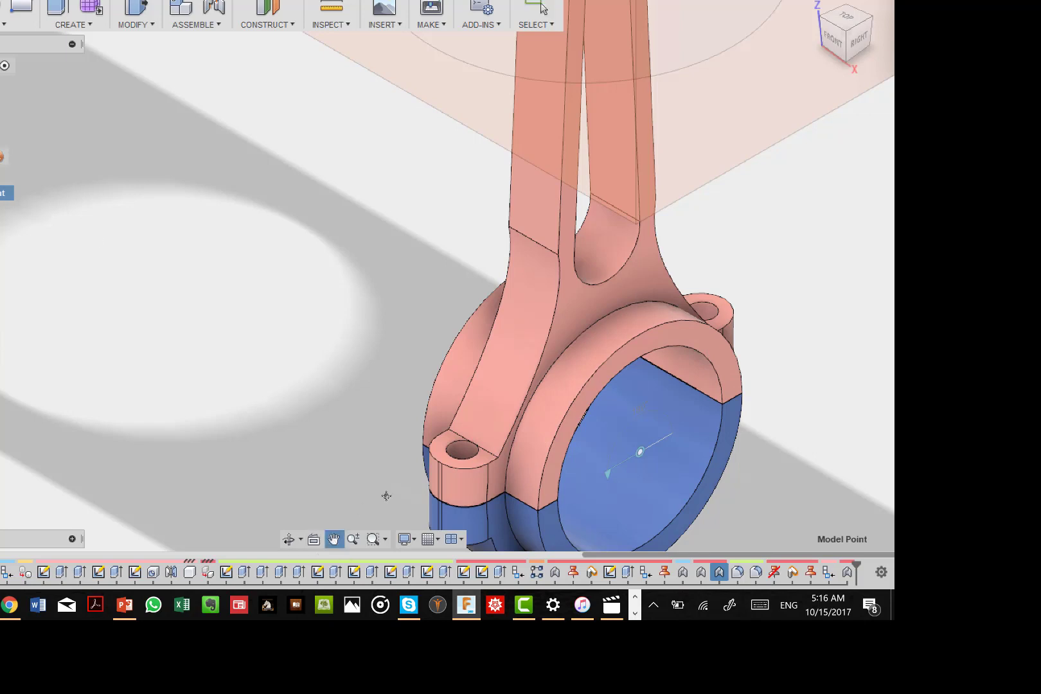
drag(512, 442, 454, 261)
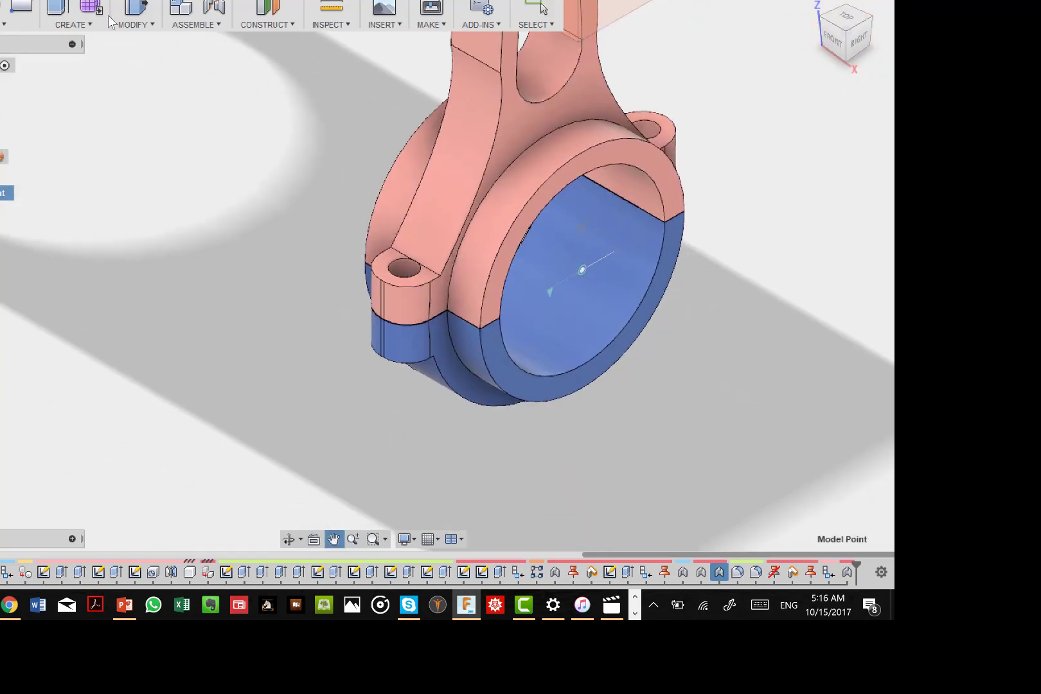
Join the lower cap, Component9:1, to the connecting rod with a rigid as-built joint
click(196, 24)
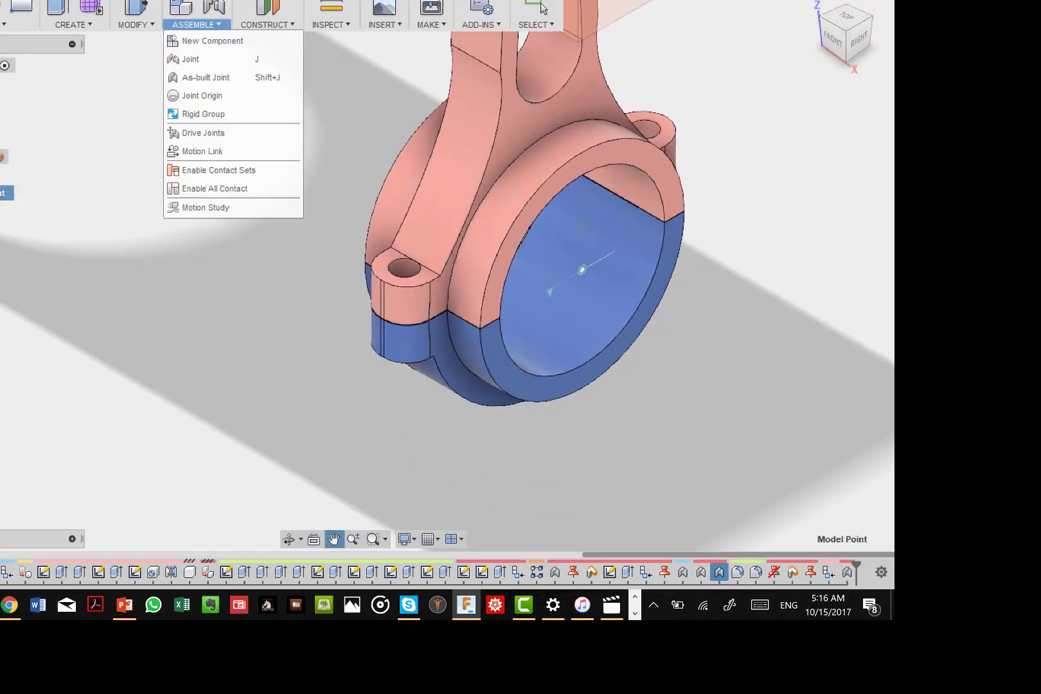
click(196, 77)
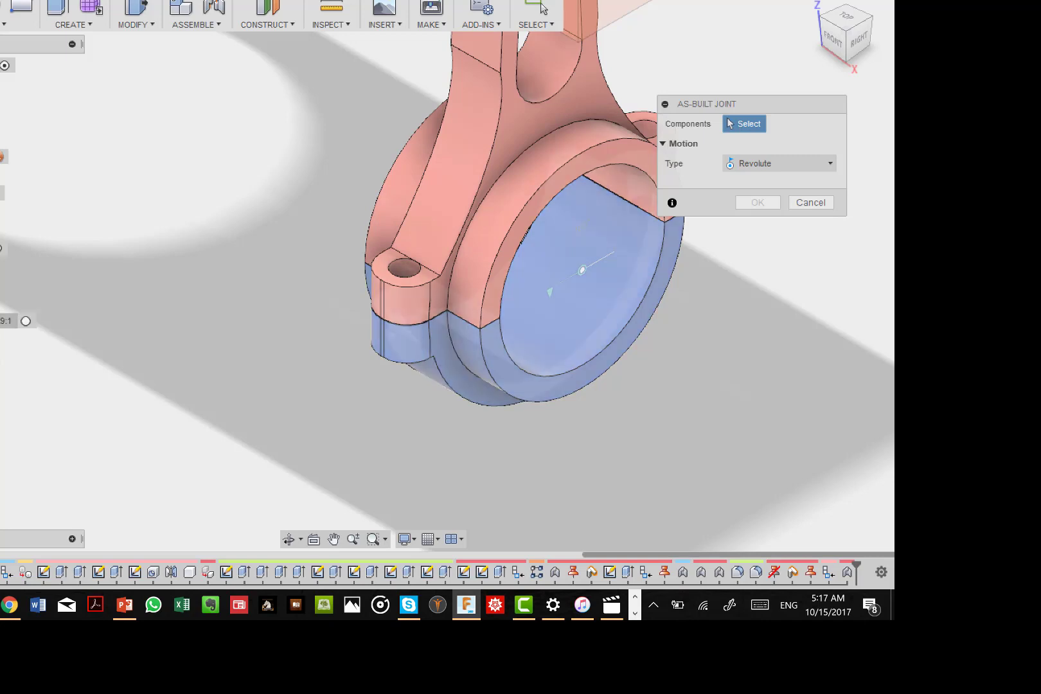
click(12, 321)
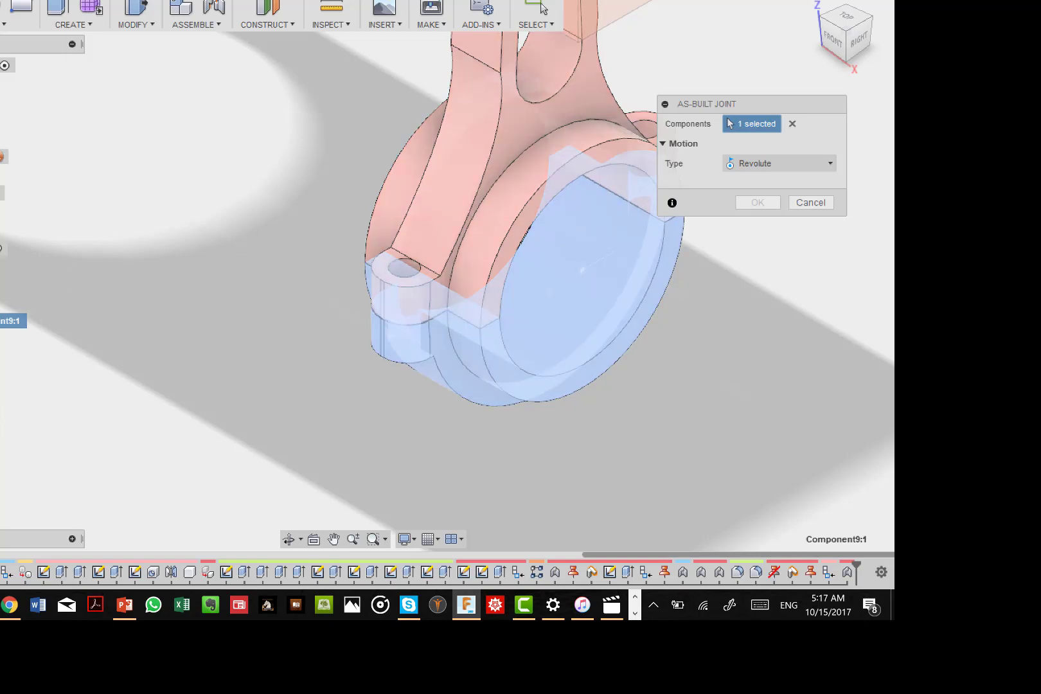
click(1, 248)
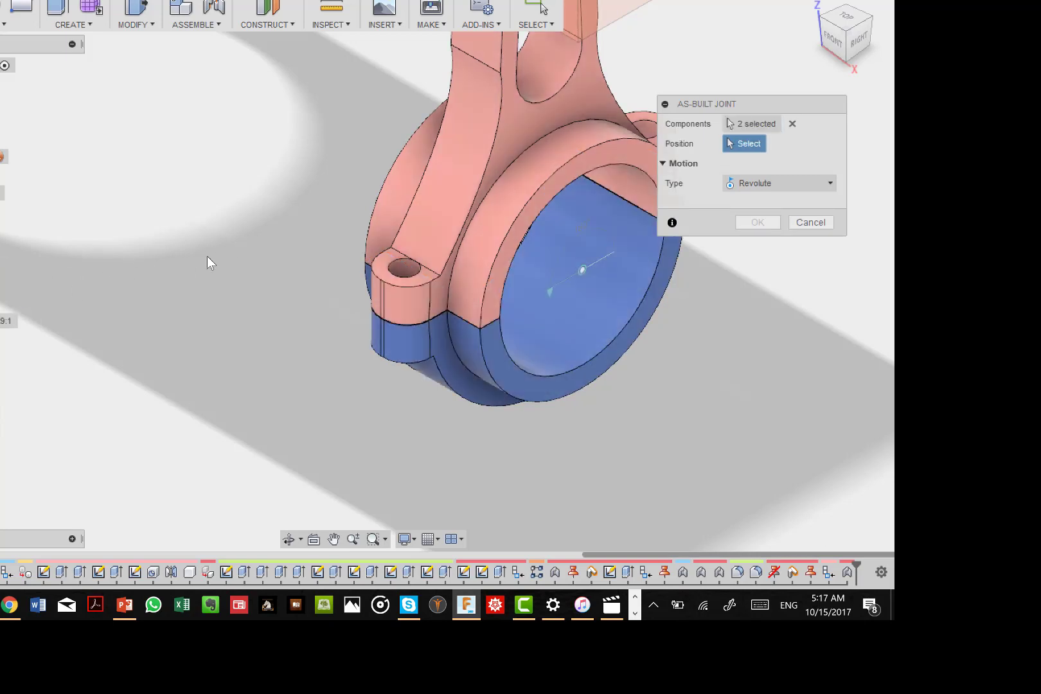
click(830, 183)
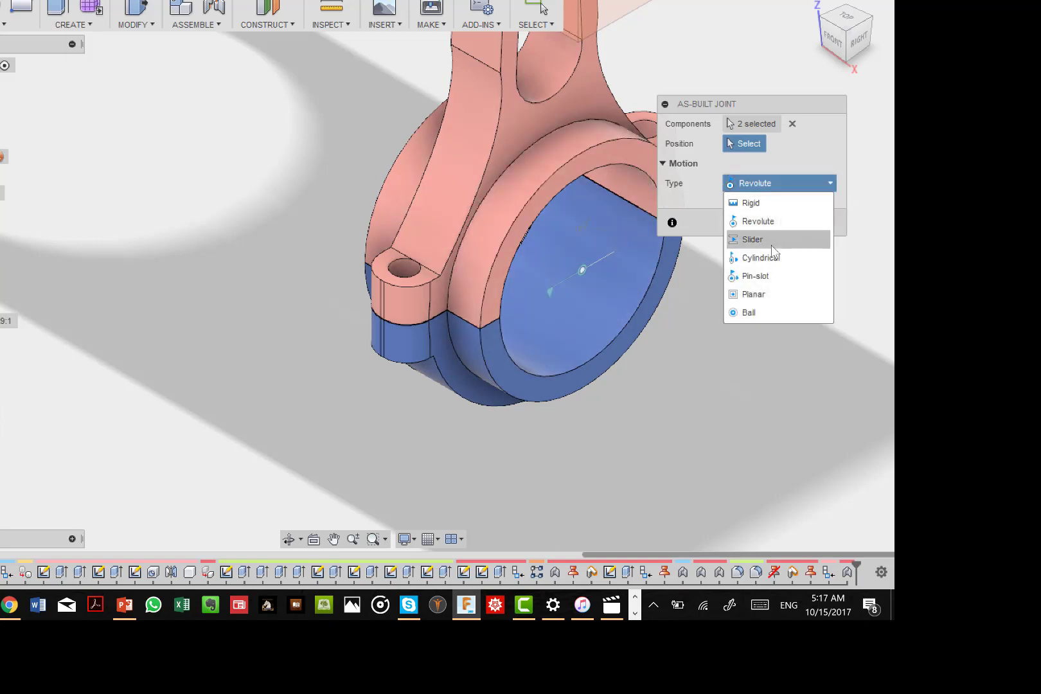
click(765, 203)
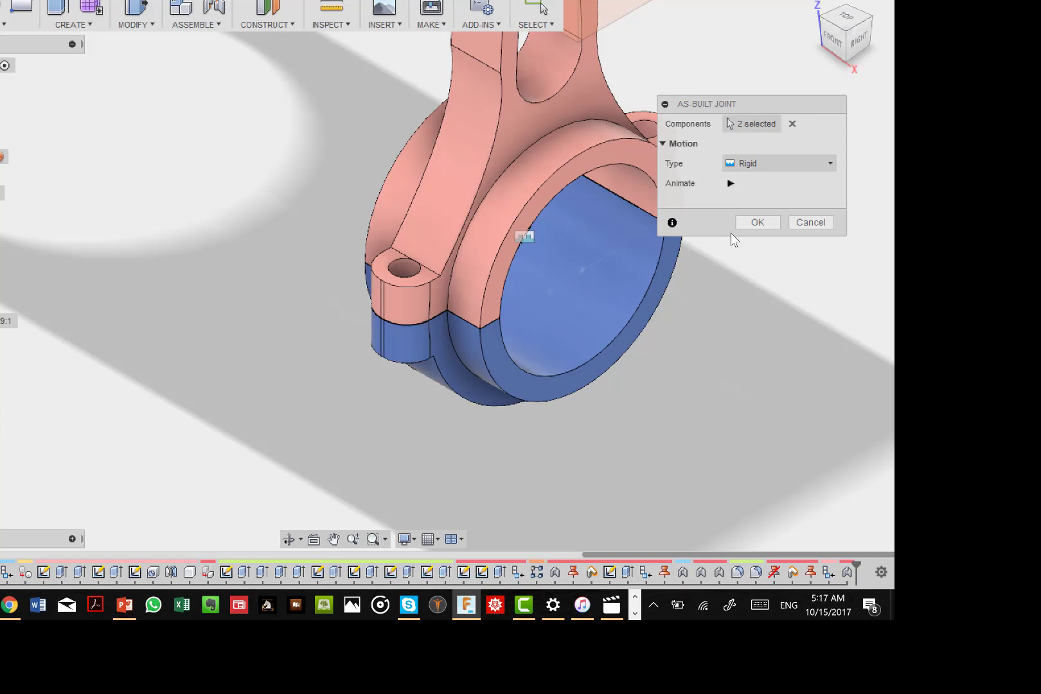
click(756, 221)
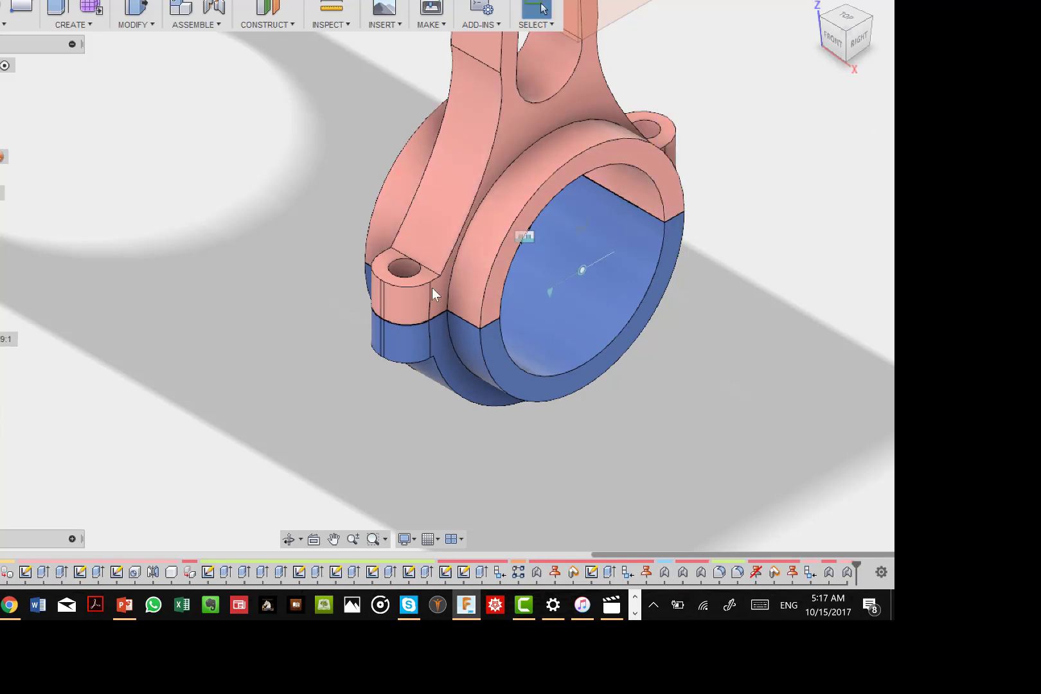
Show the crankshaft again and animate the whole model from the Model Point joint
scroll(525, 165, up, 3)
scroll(527, 163, down, 8)
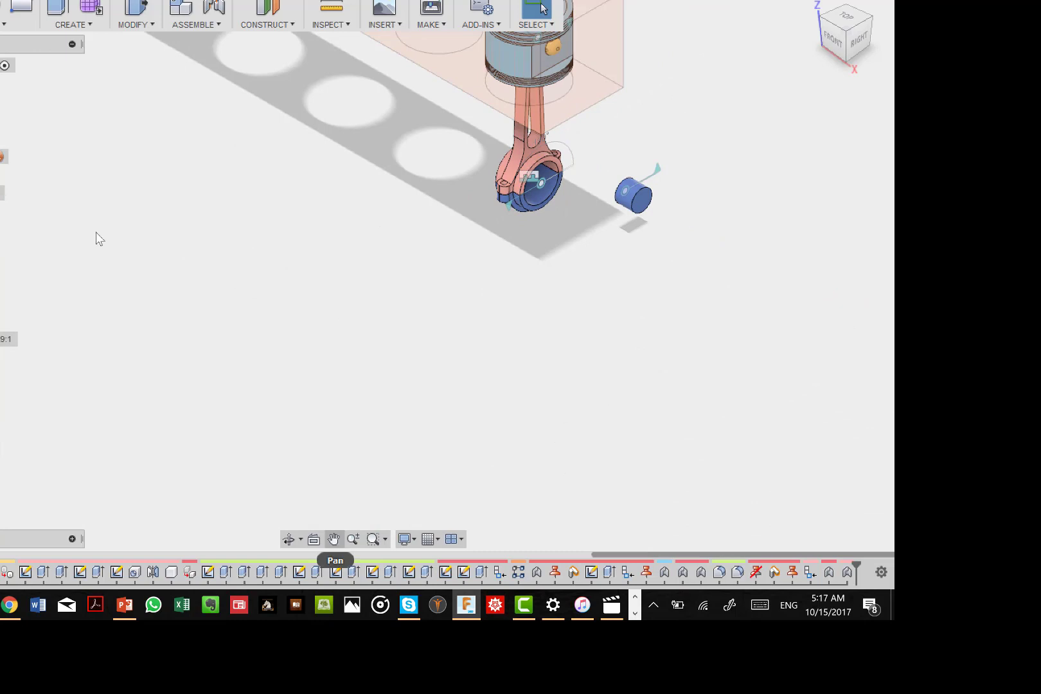
click(333, 538)
drag(483, 316, 516, 414)
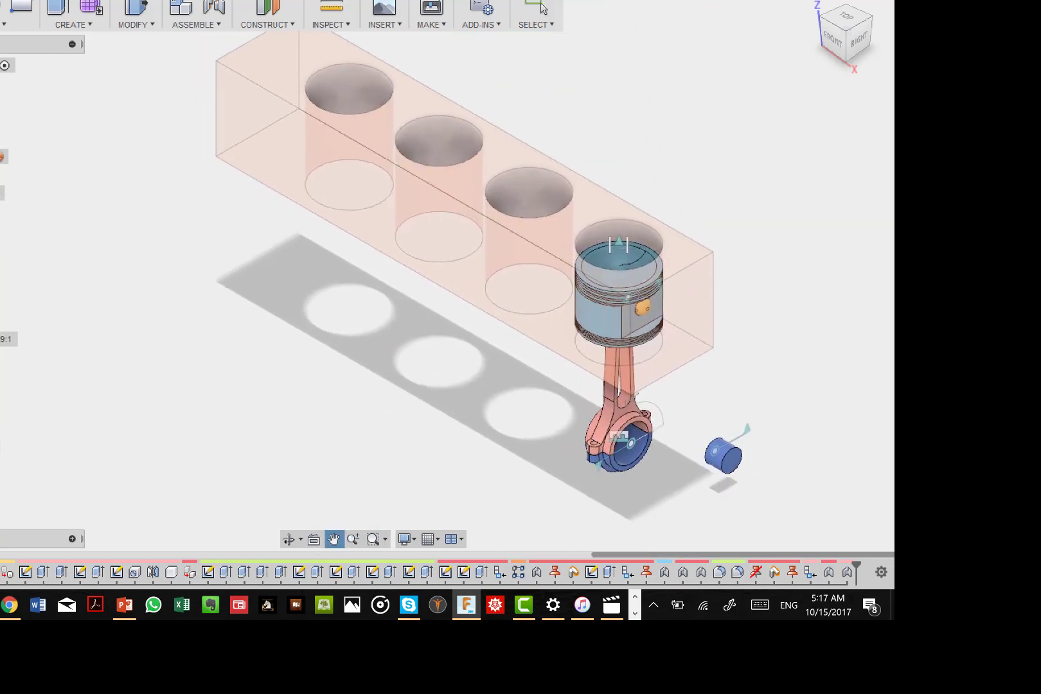
click(0, 411)
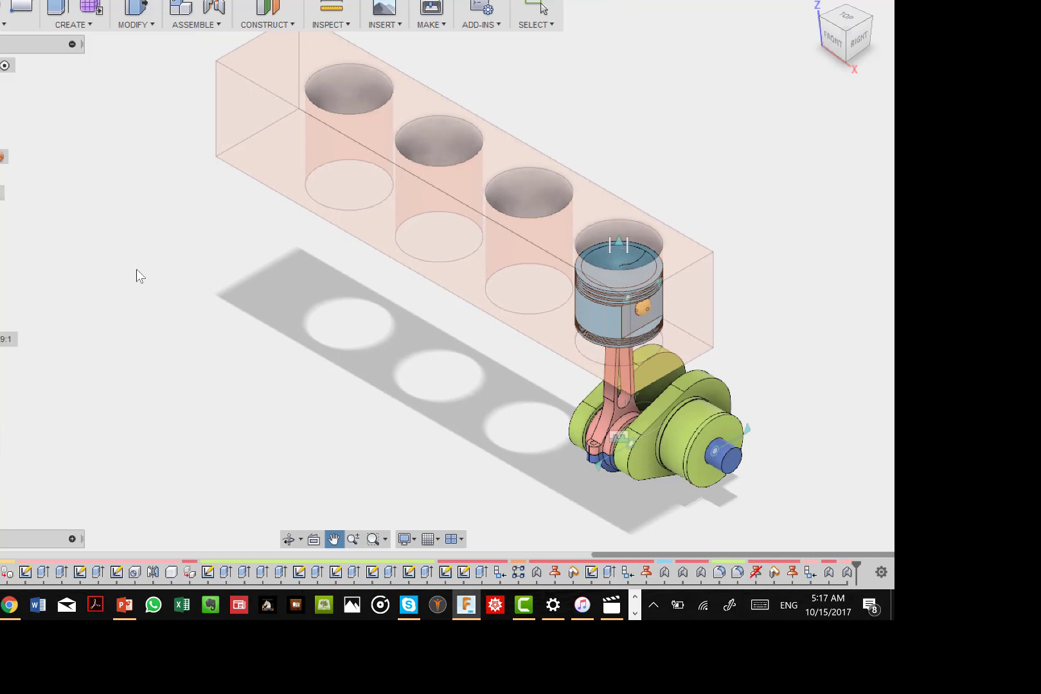
key(Escape)
right_click(7, 193)
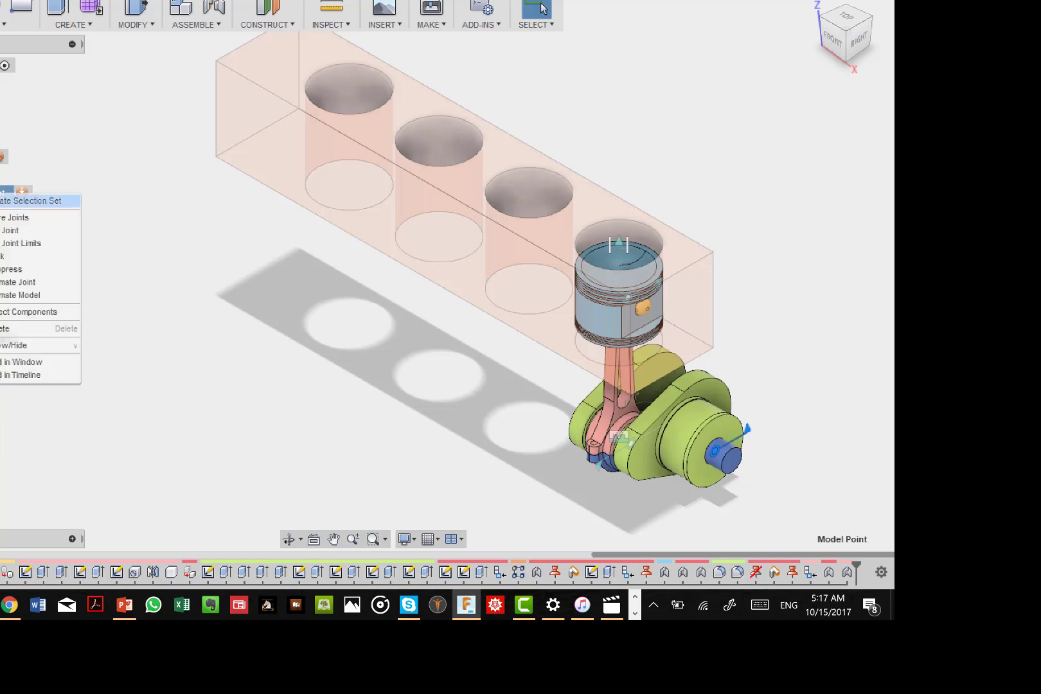
click(9, 295)
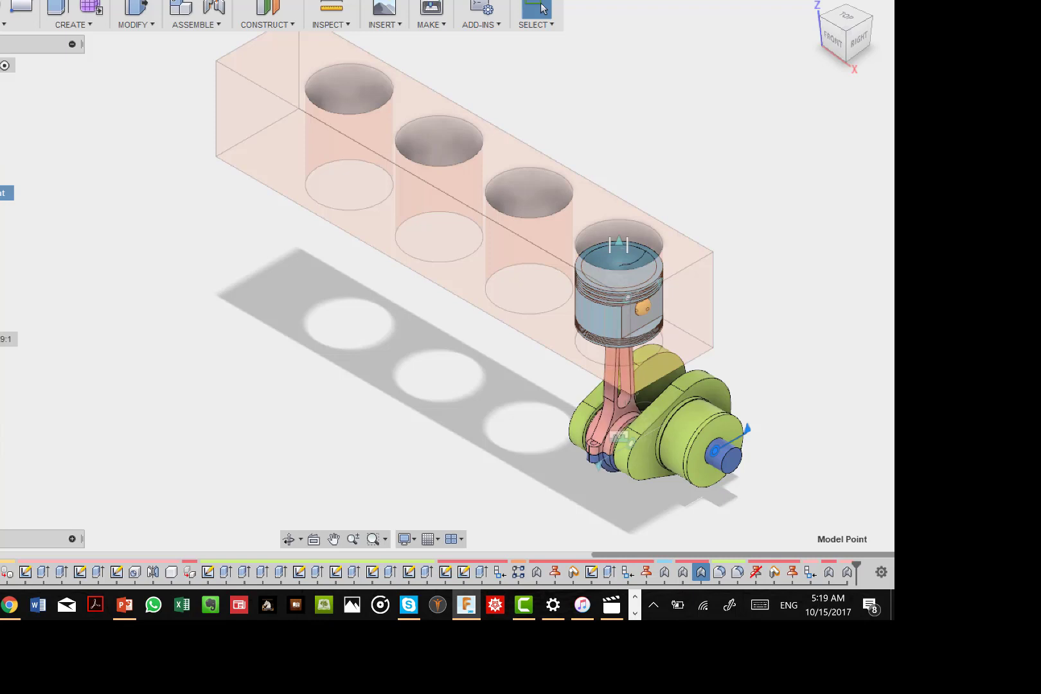
Start a rectangular pattern of components with ConRod:1, Piston:1 and Crank:1 as its objects
click(94, 23)
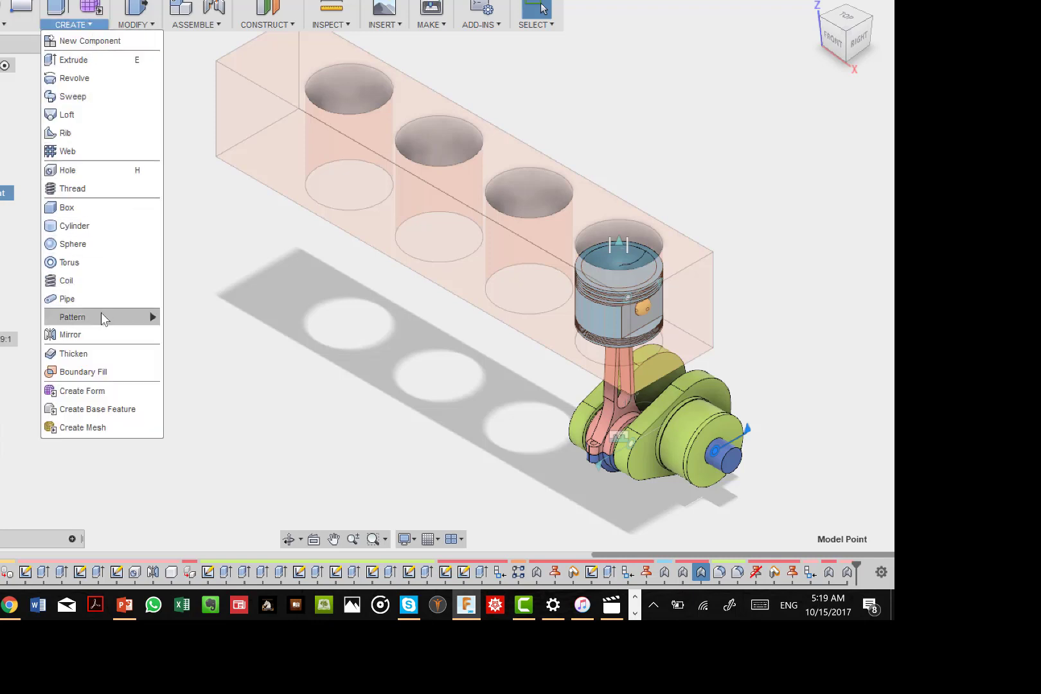
mouse_move(99, 314)
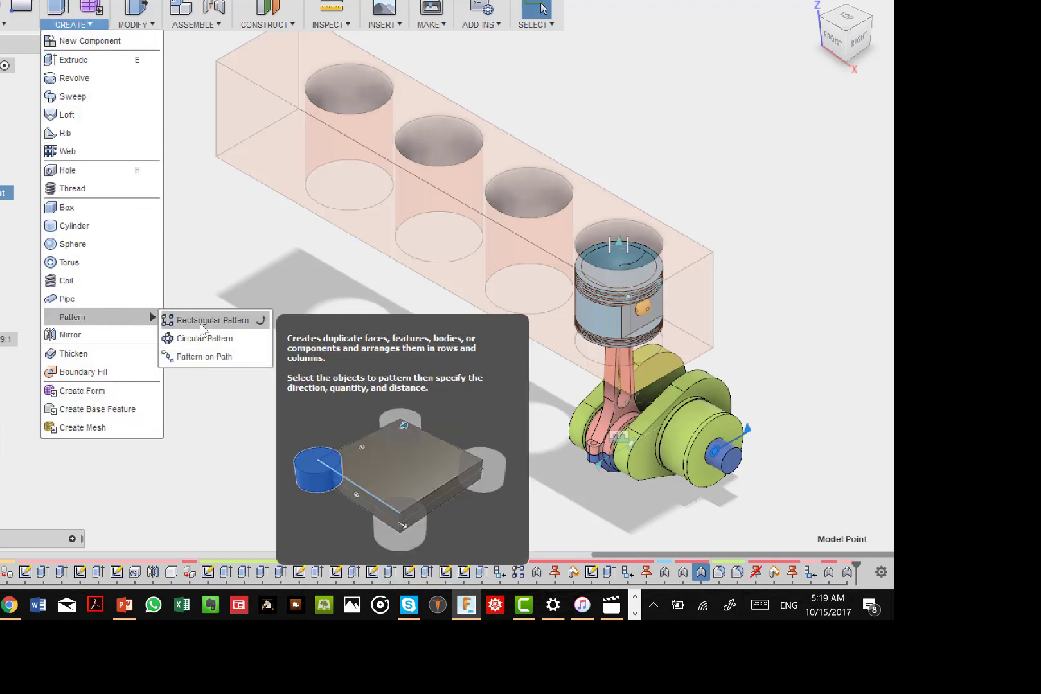
click(200, 321)
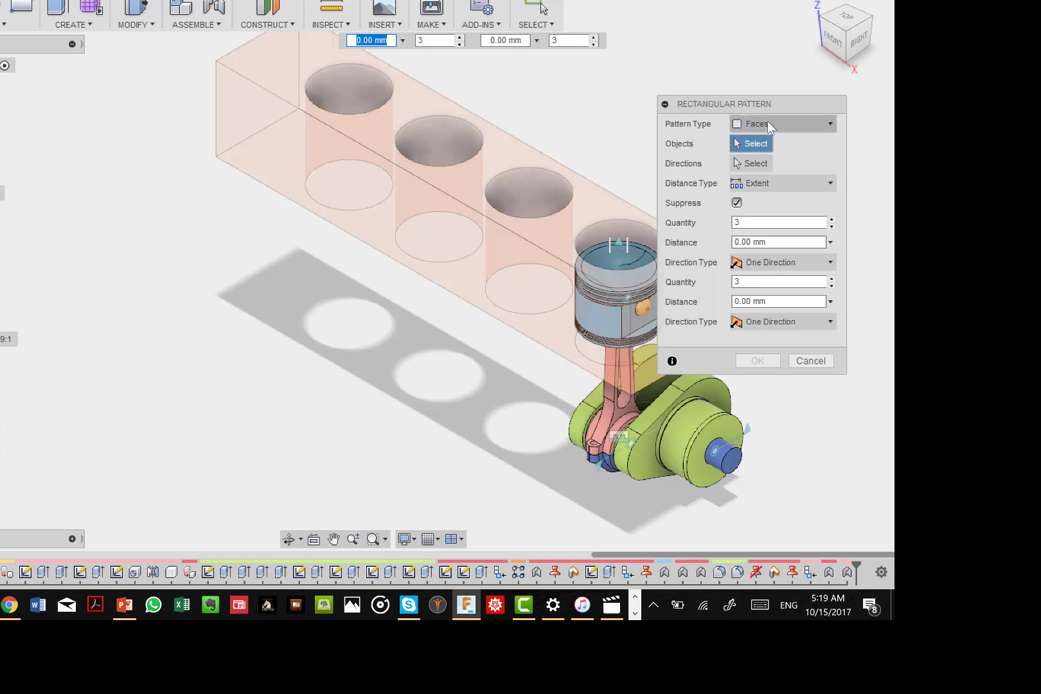
click(831, 122)
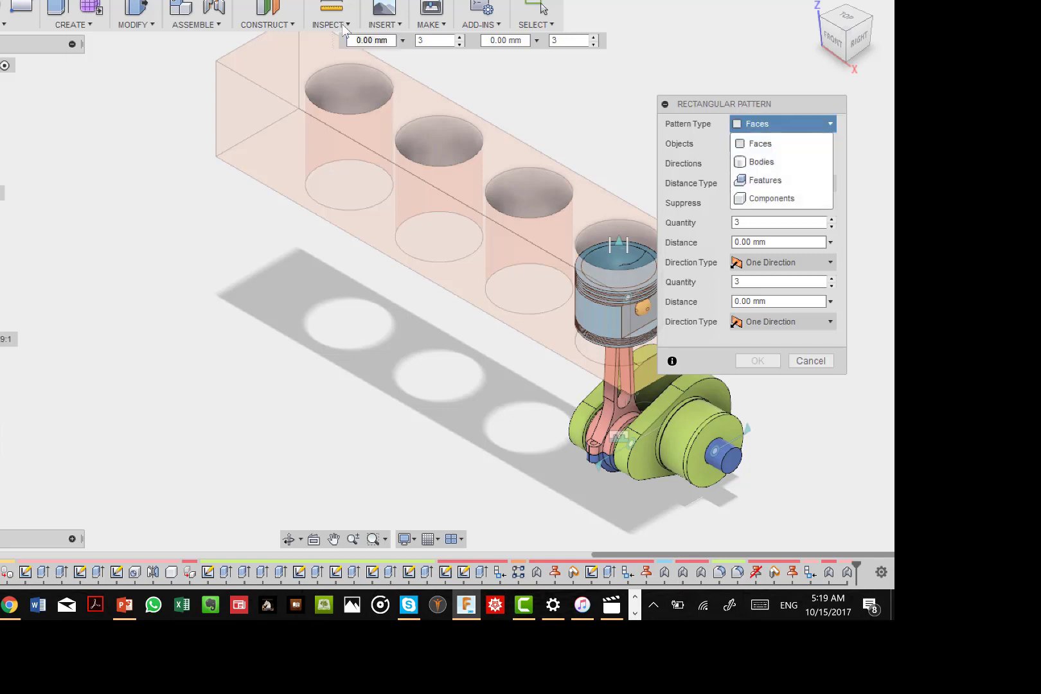
click(783, 196)
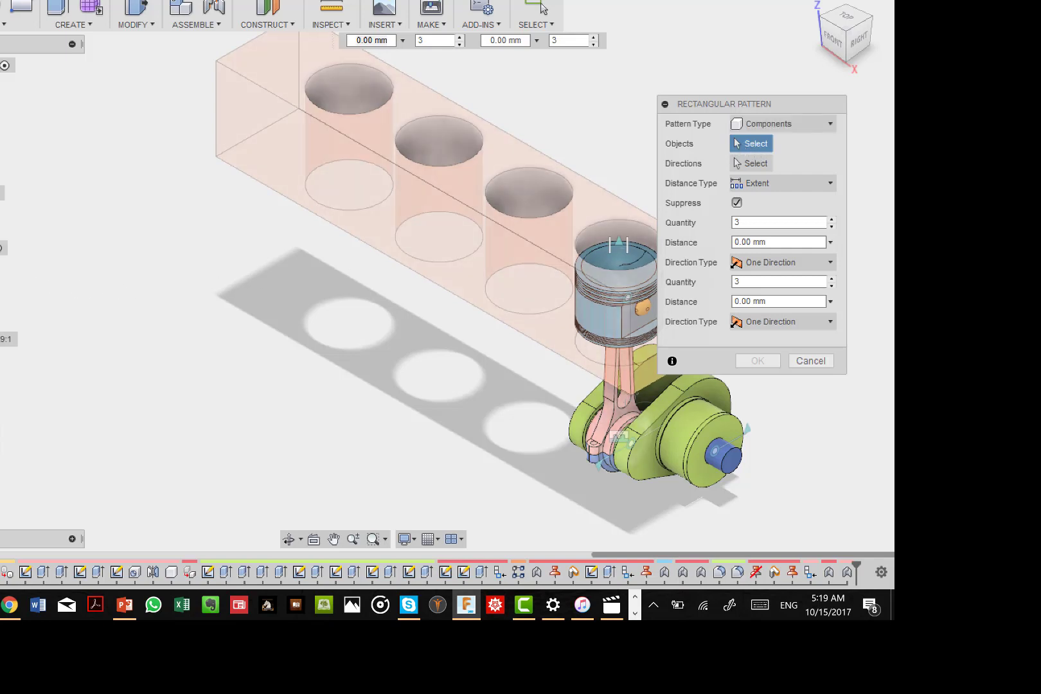
click(1, 248)
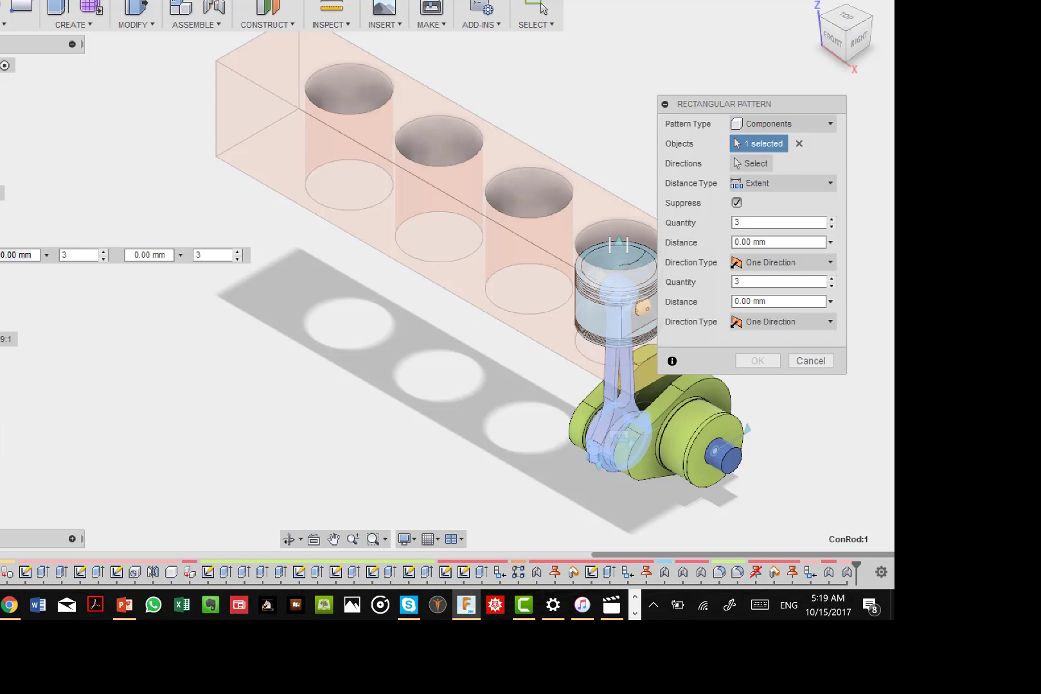
click(2, 358)
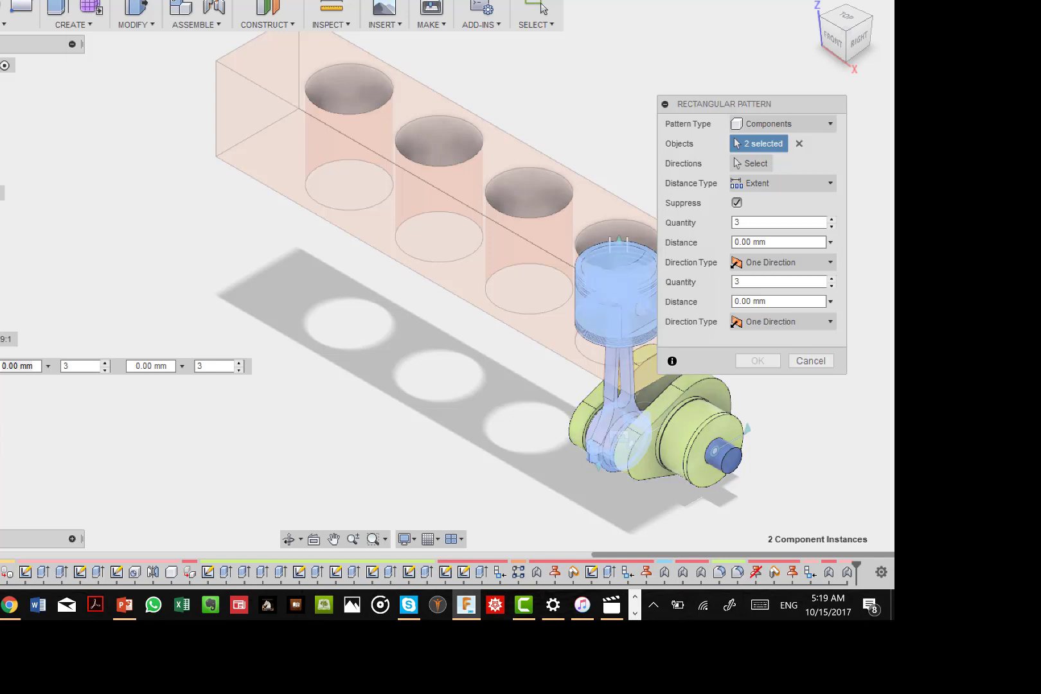
click(1, 503)
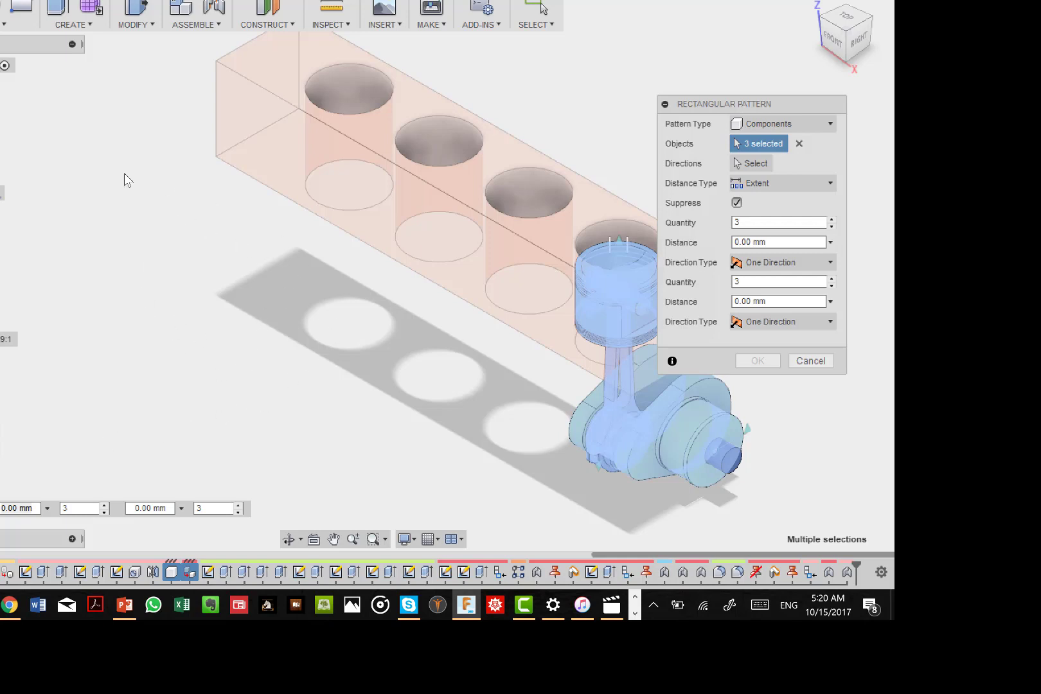
Set the pattern direction along the origin's X axis and its distance type to Spacing
click(757, 165)
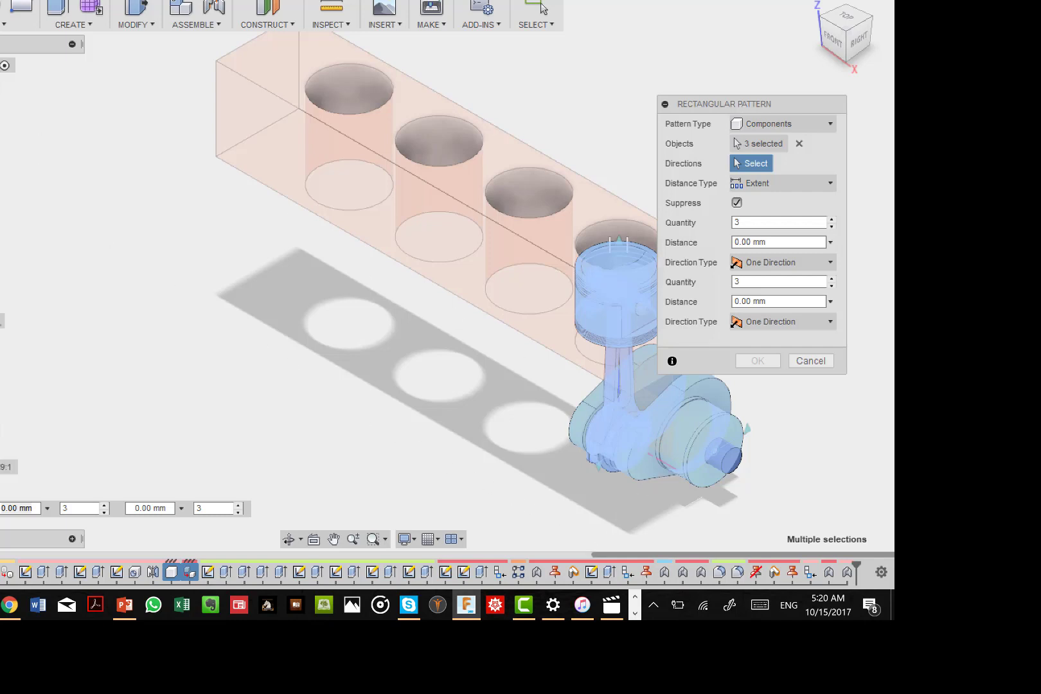
click(652, 455)
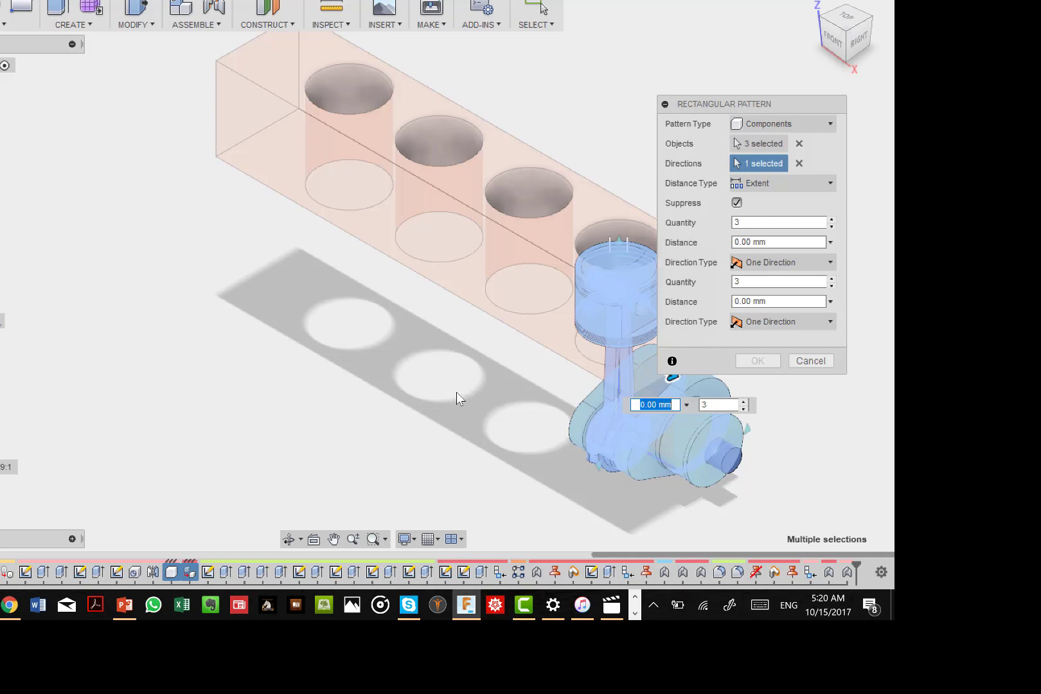
click(737, 202)
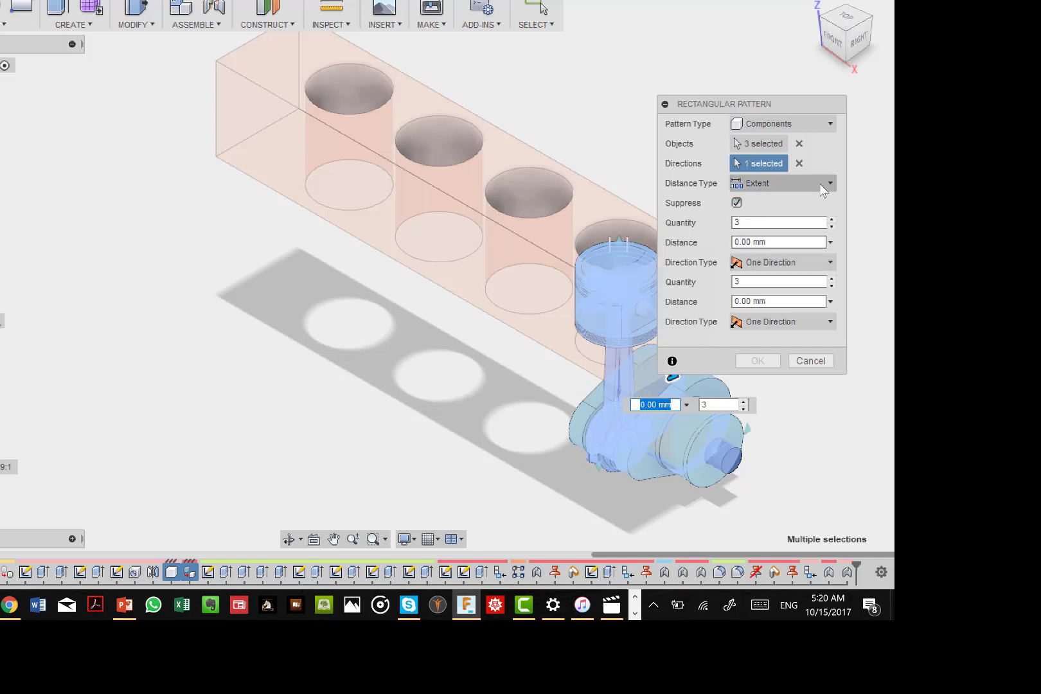
click(830, 183)
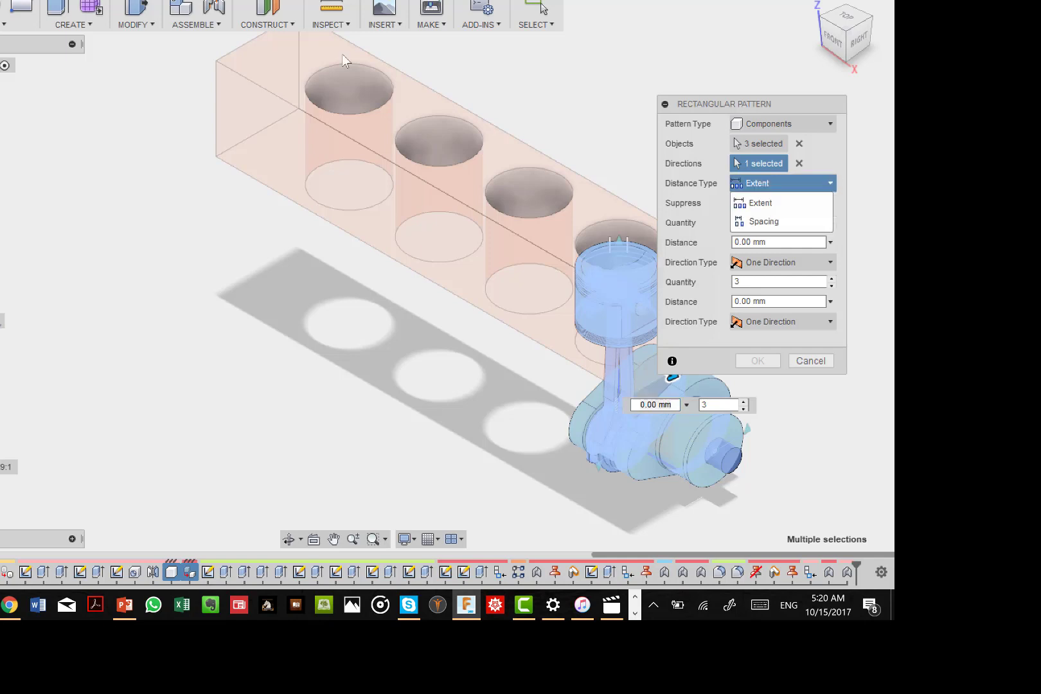
click(762, 220)
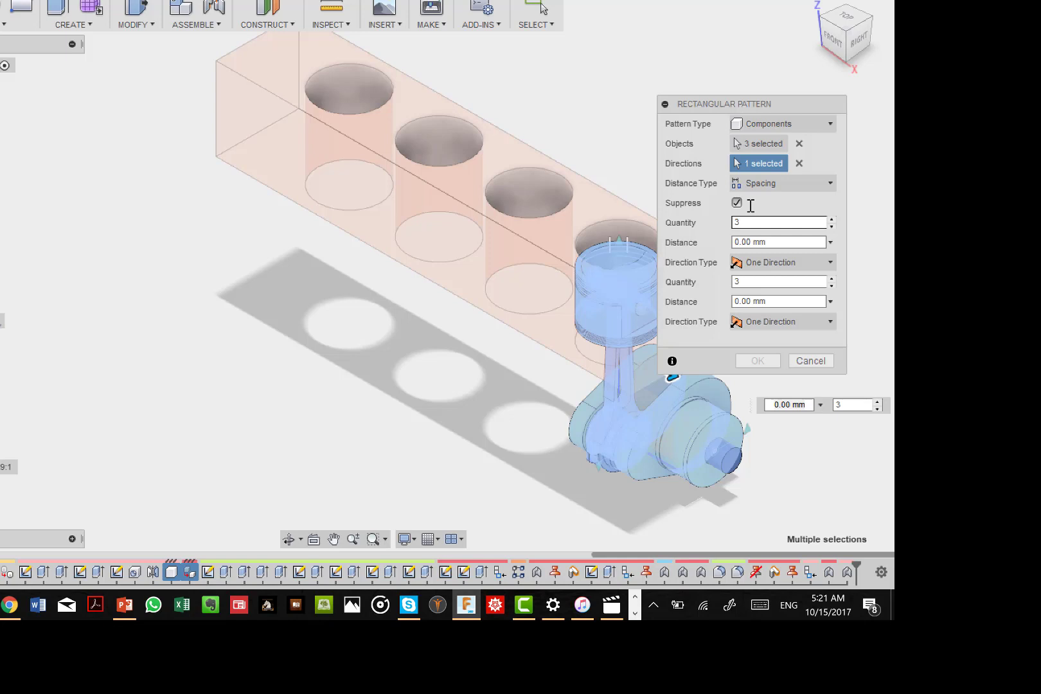
Set the pattern to 4 instances spaced -130 mm apart, running along the cylinder block
click(783, 222)
drag(771, 239, 708, 239)
text(130)
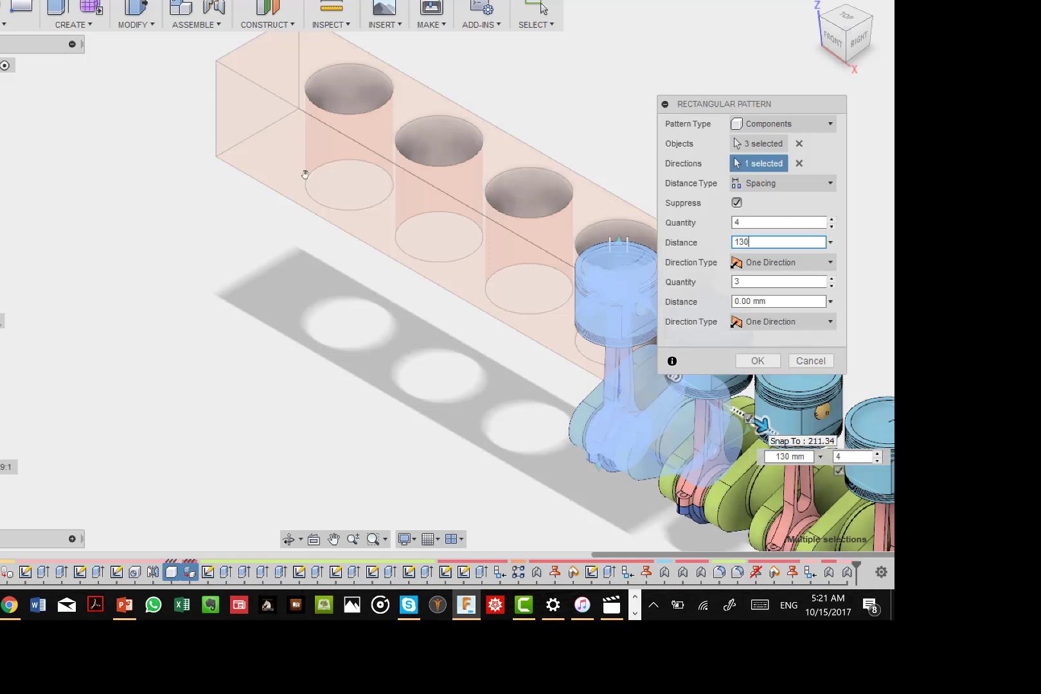
drag(761, 424, 578, 320)
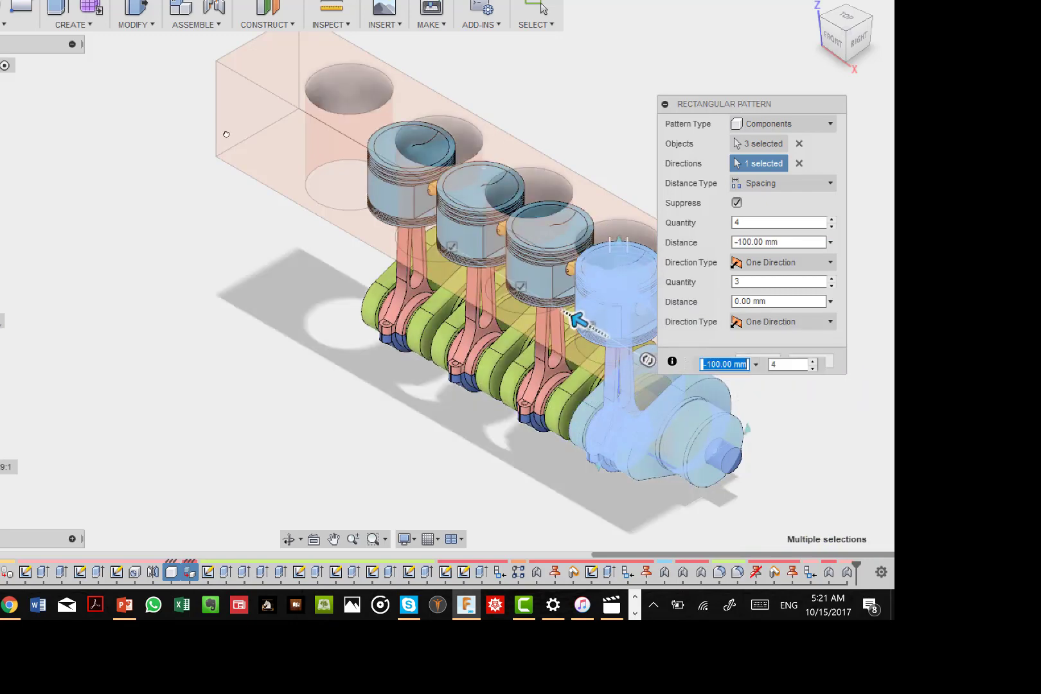
drag(789, 242, 731, 240)
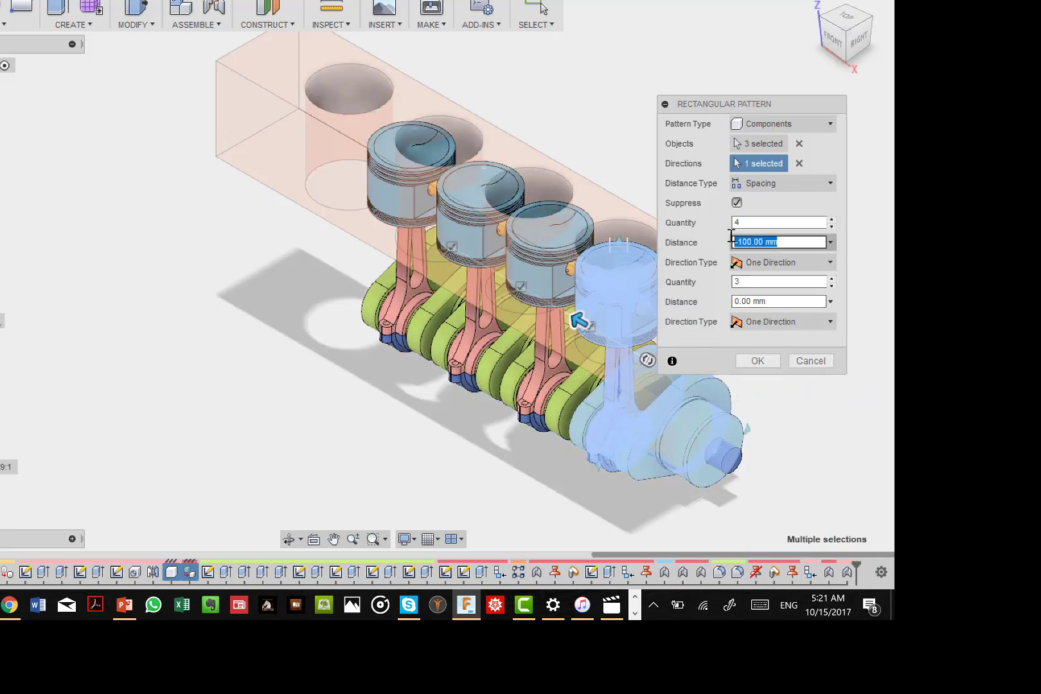
text(-1)
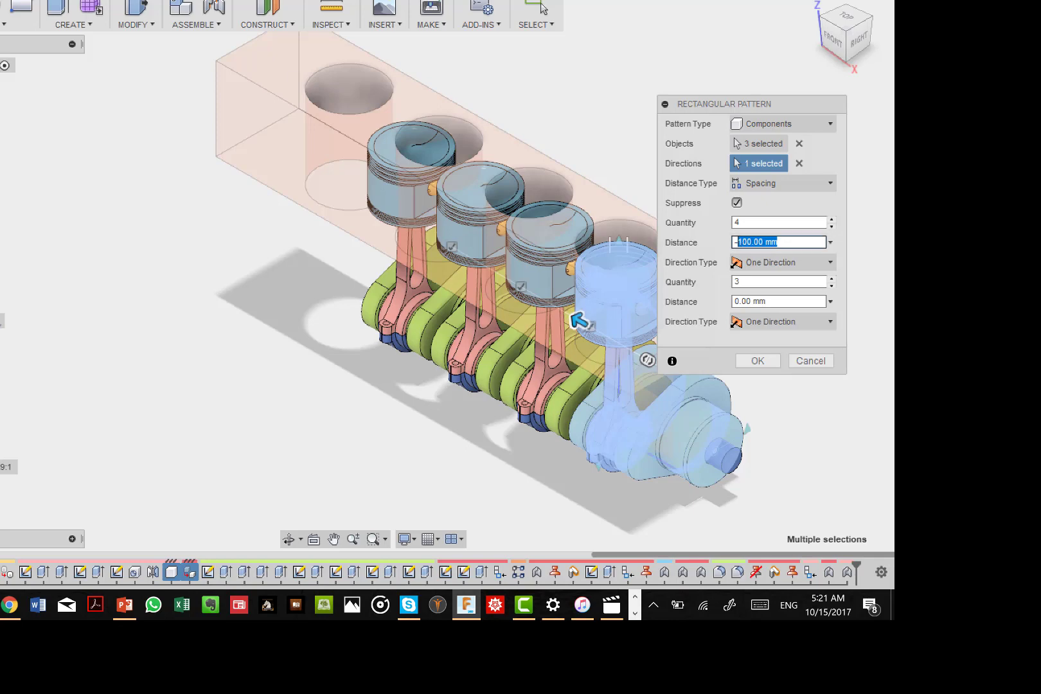
text(3)
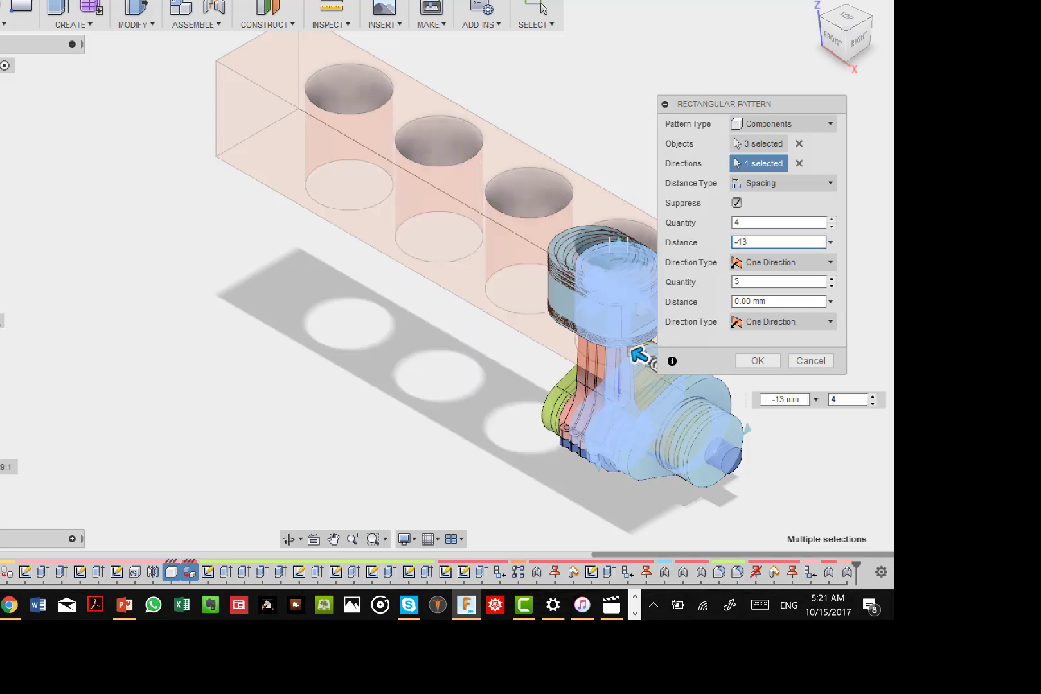
text(0)
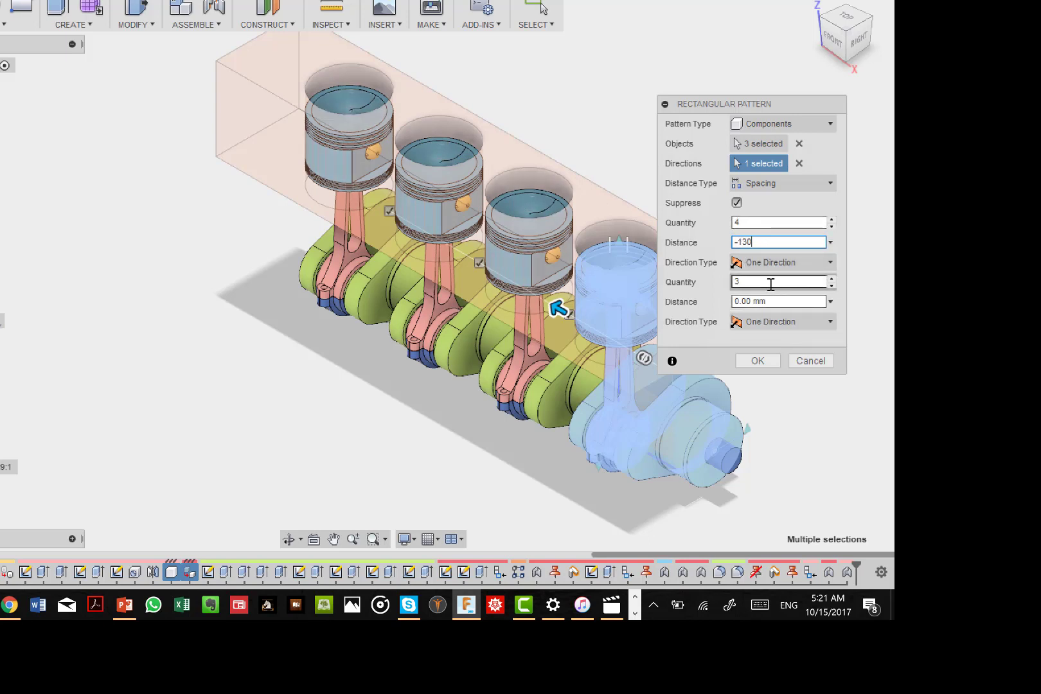
Set the quantity in the pattern's second direction to 1 and create the pattern
drag(771, 284, 735, 276)
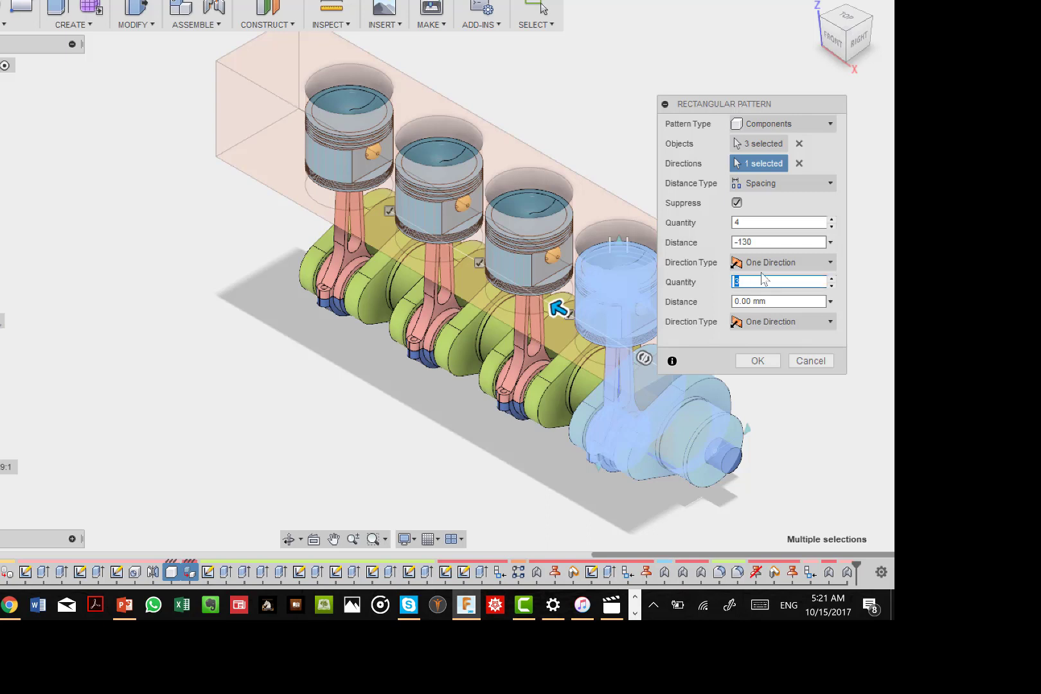
text(1)
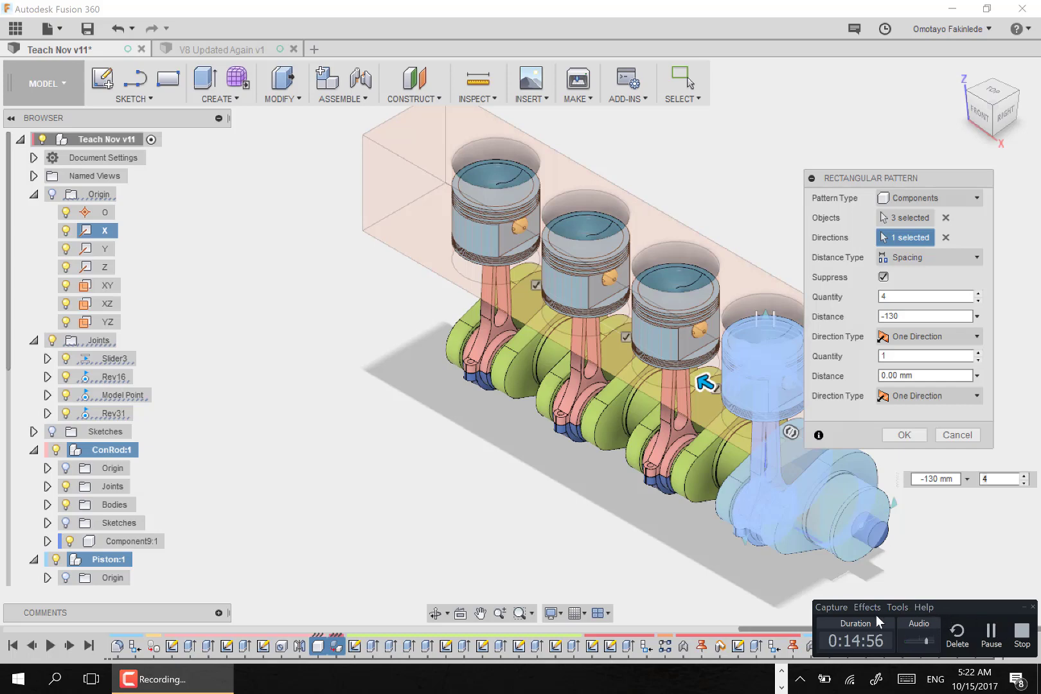
click(904, 435)
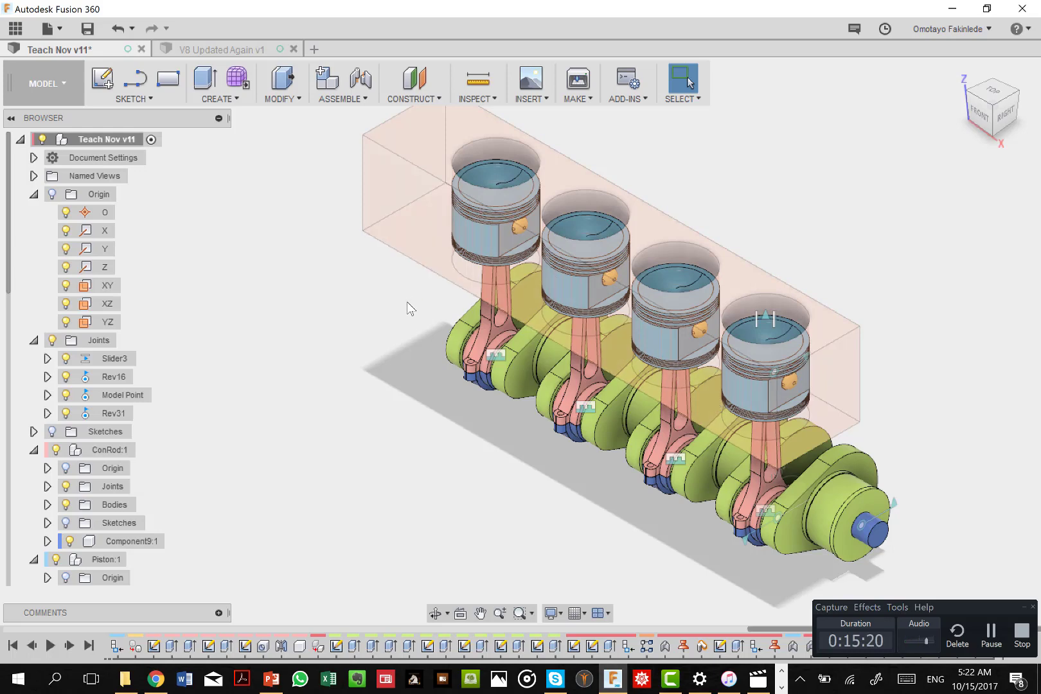
Hide the Cylinder:1 component to uncover the row of pistons
click(783, 343)
click(759, 499)
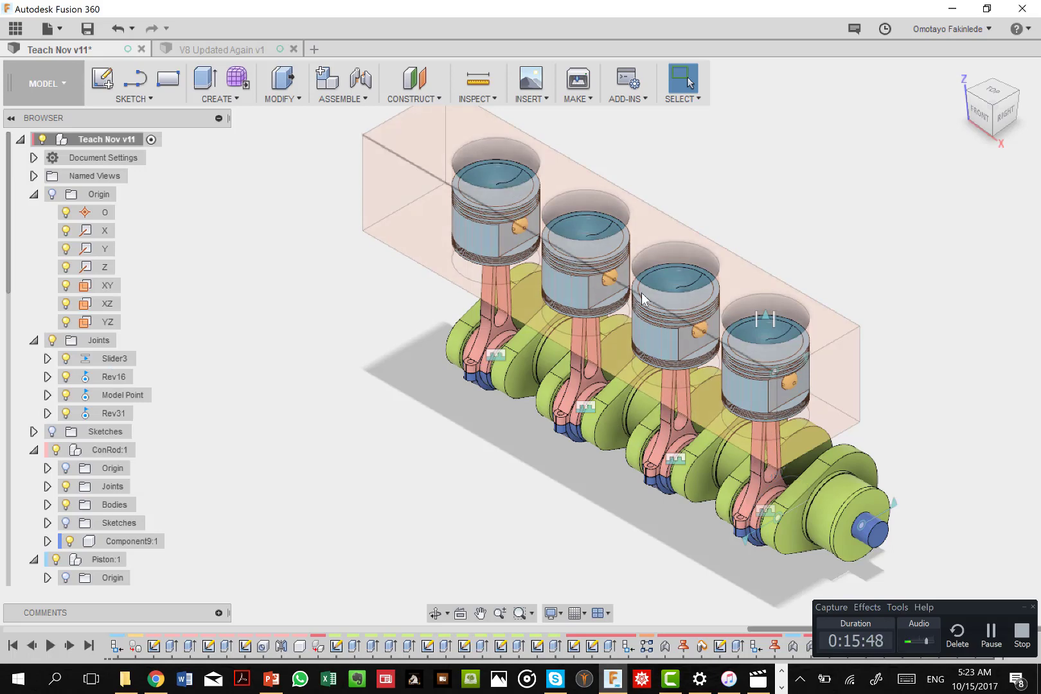
scroll(110, 491, down, 2)
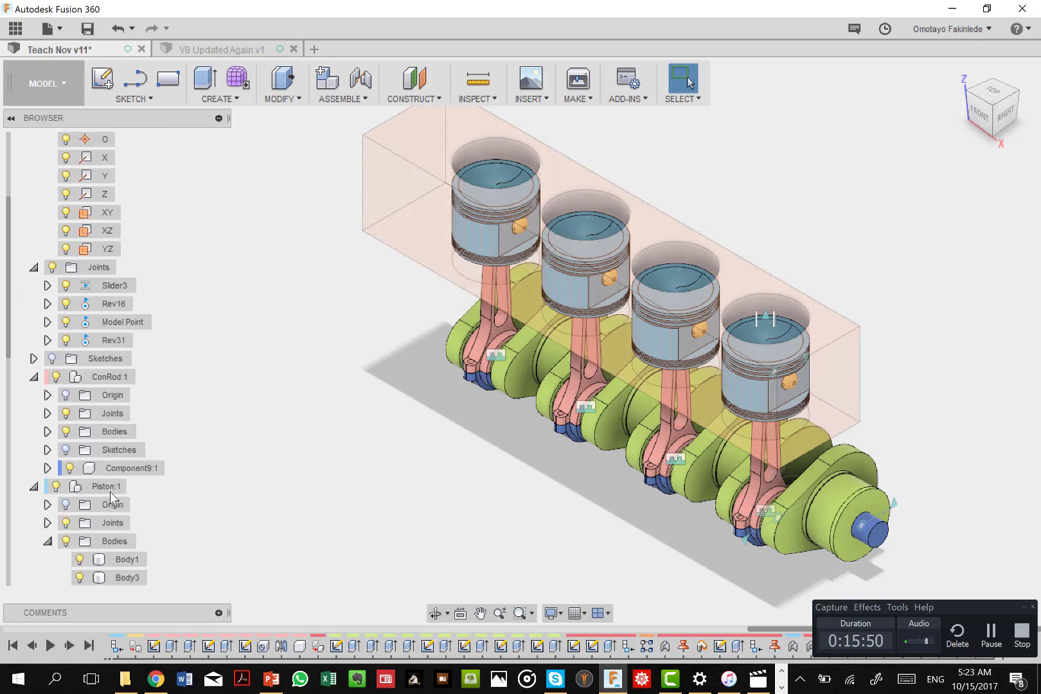
scroll(110, 491, down, 7)
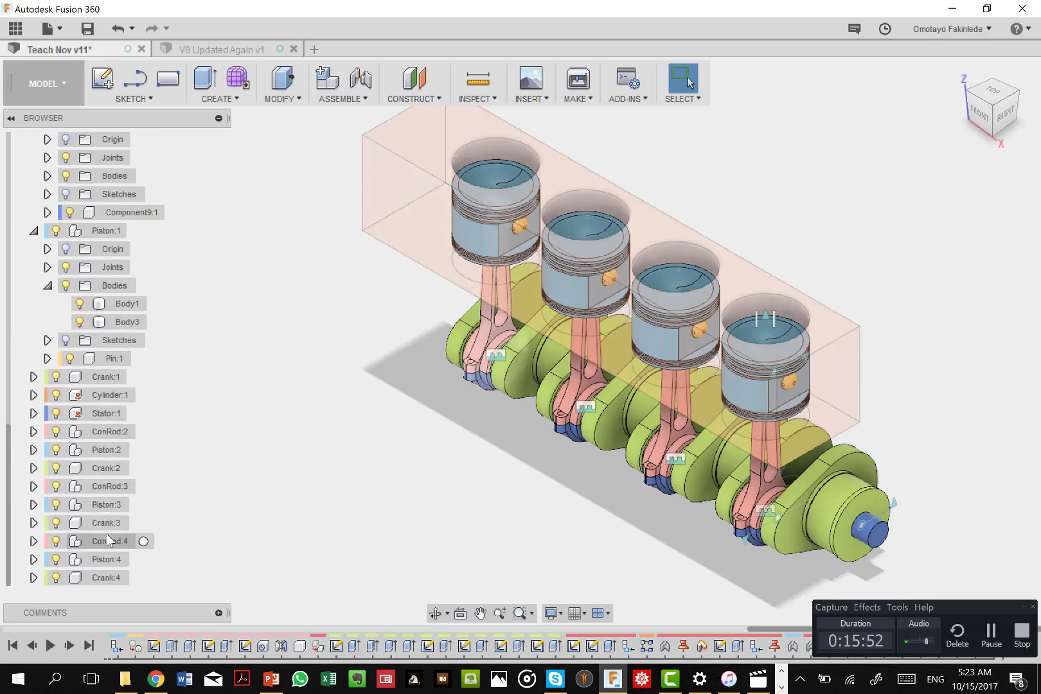
click(108, 394)
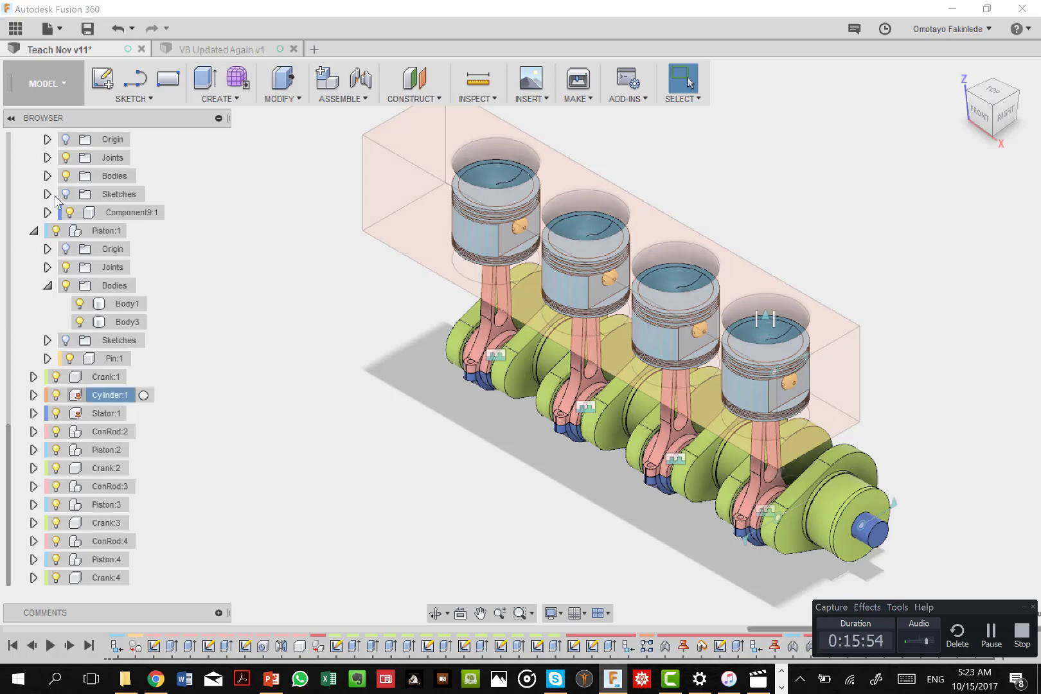
click(56, 394)
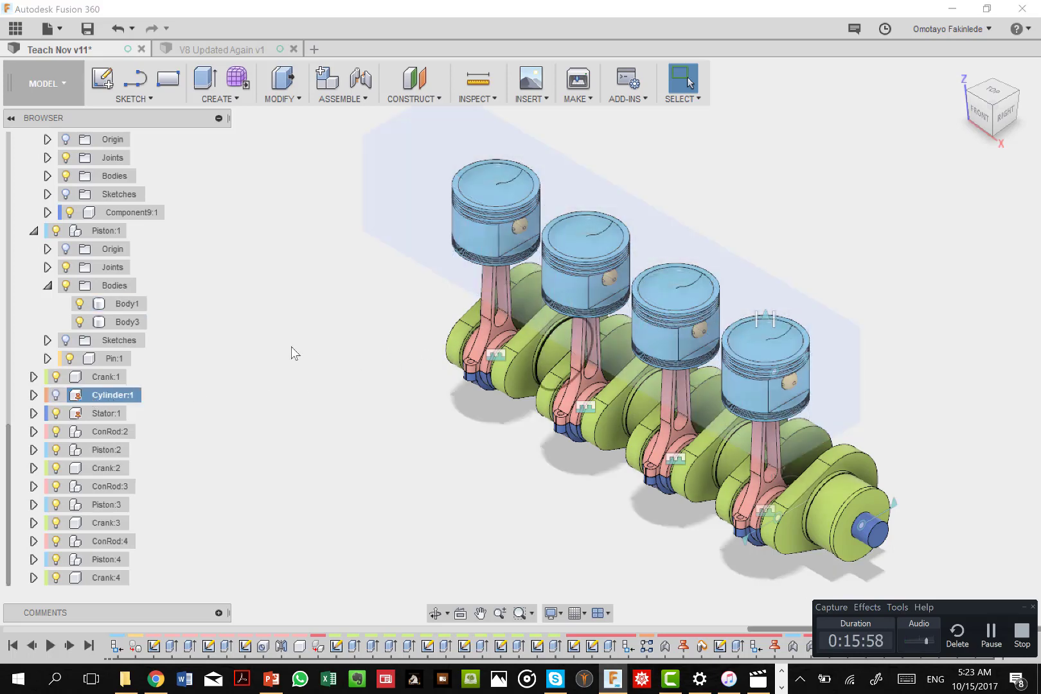
Hide Body1 of Piston:1 to expose the pins and the upper ends of the connecting rods
scroll(110, 347, up, 9)
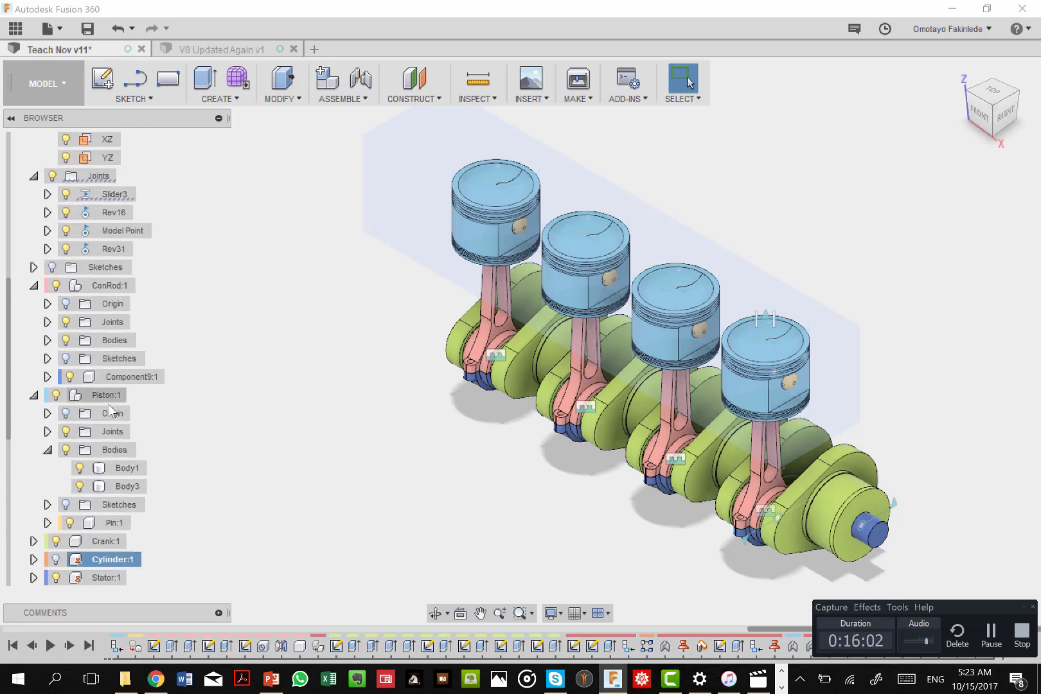
click(99, 470)
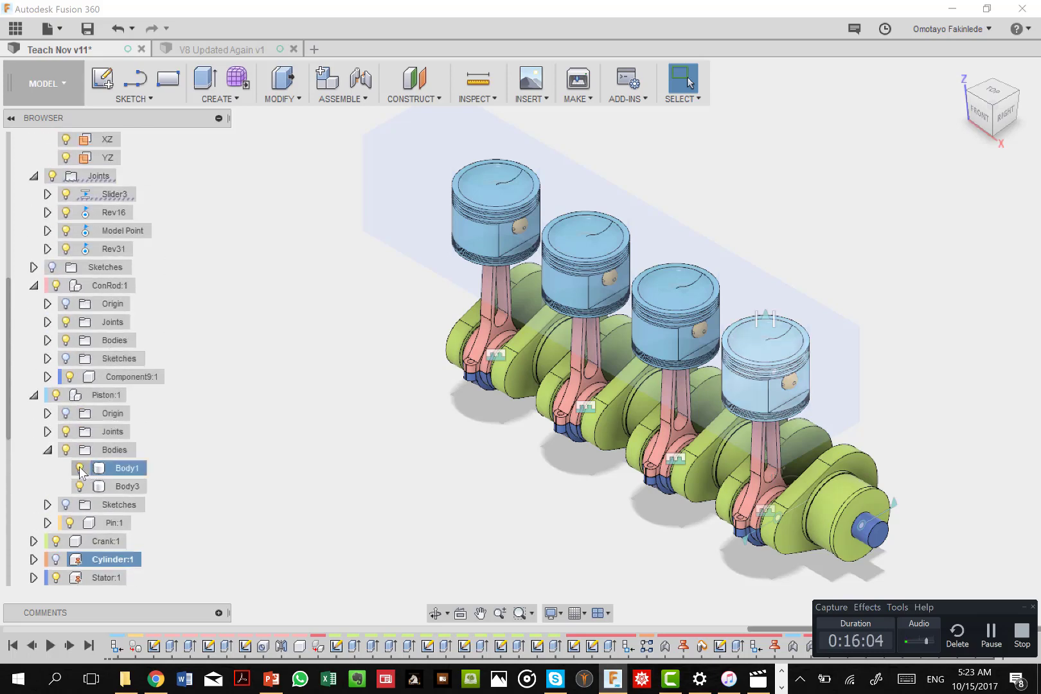
click(79, 469)
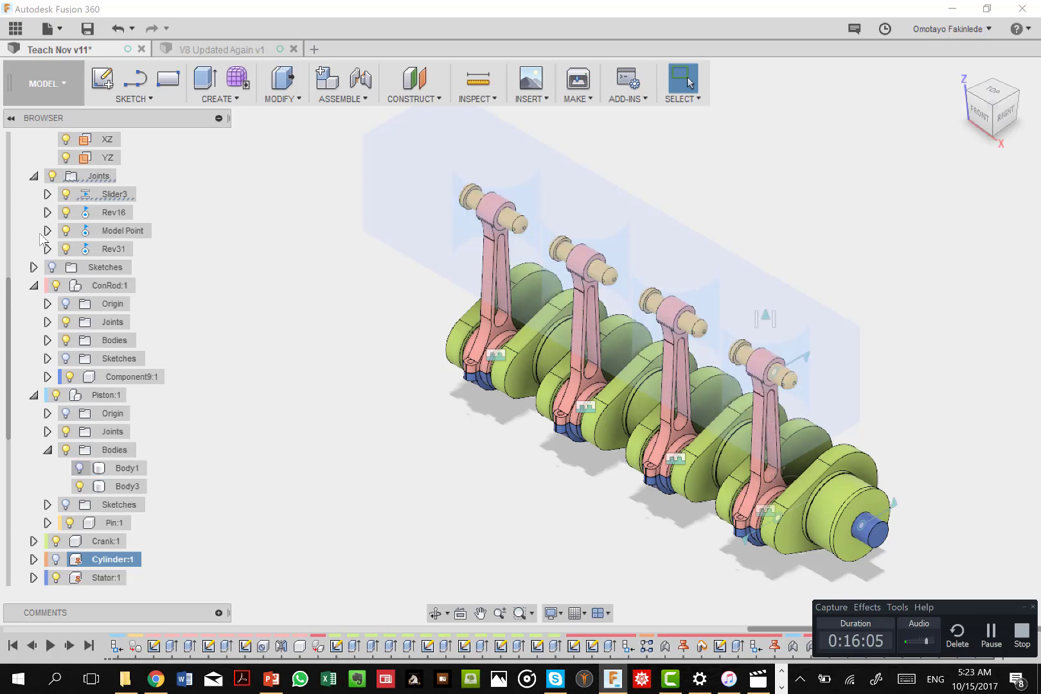
Show Body1 of Piston:1 again so the pistons cover their pins
click(79, 469)
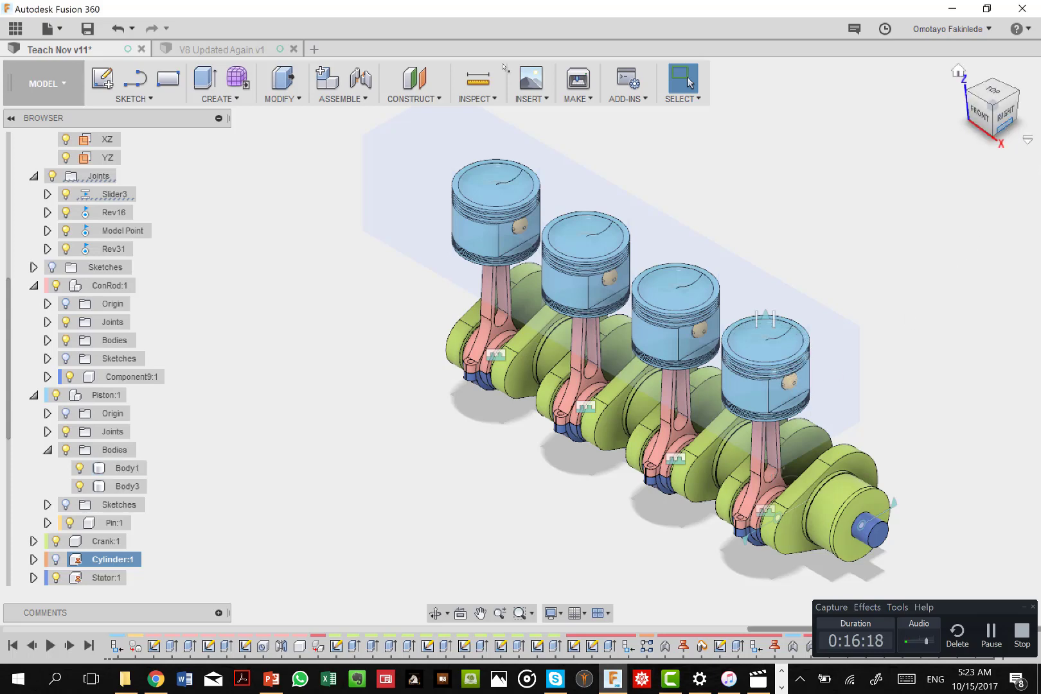
Hide Crank:2 and ConRod:2 to identify them in the model, and make both visible again along with Cylinder:1
click(1004, 126)
click(992, 119)
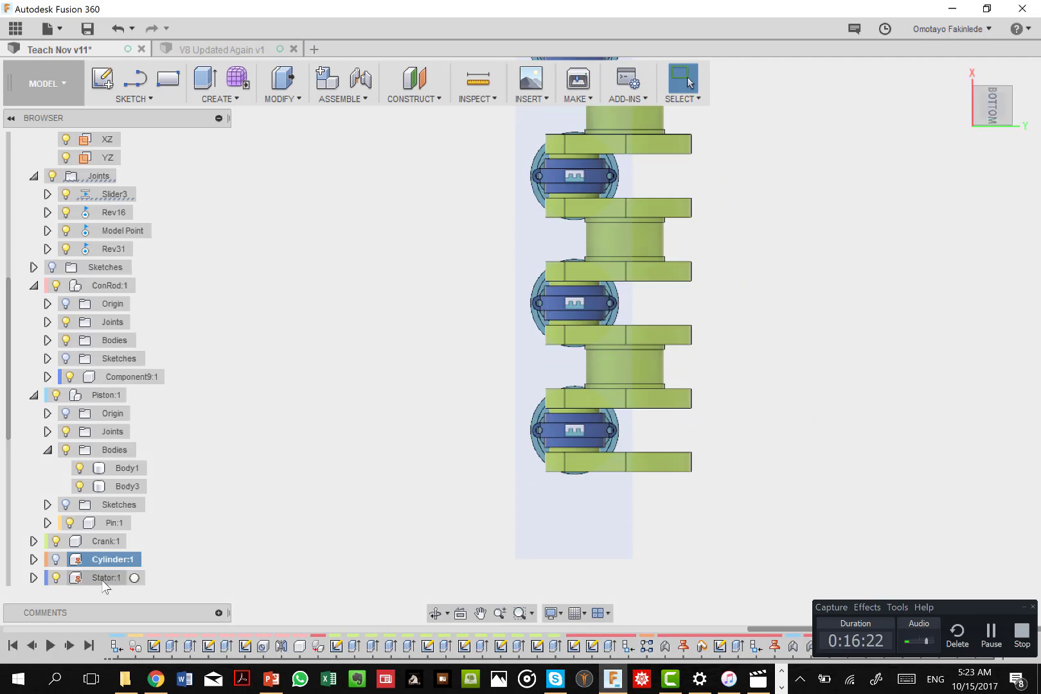
ctrl+click(61, 541)
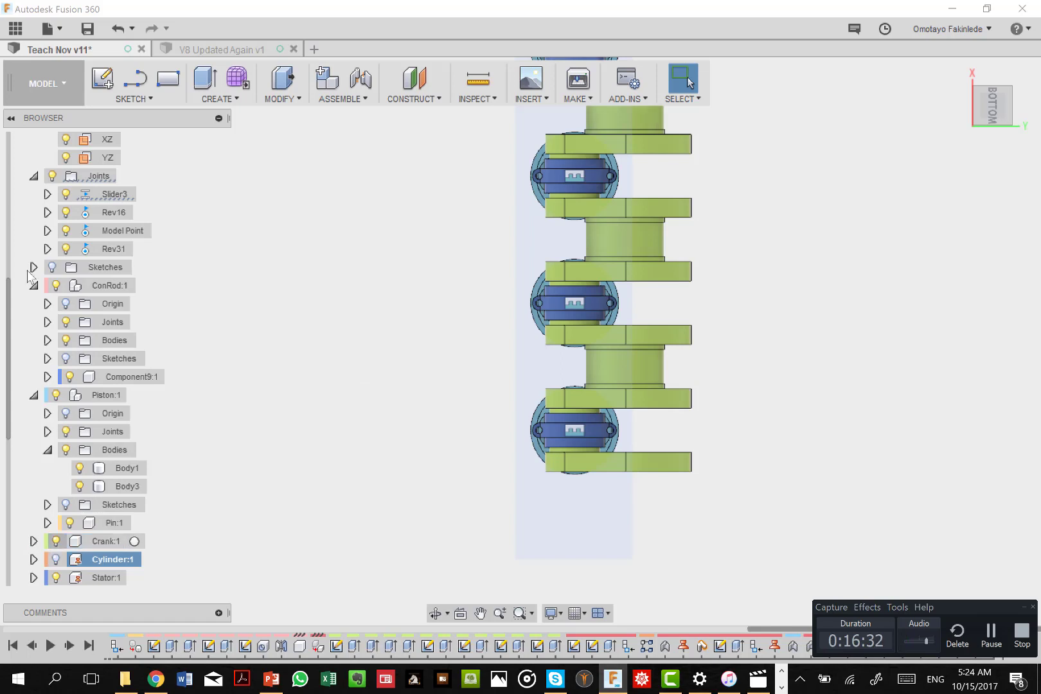
scroll(131, 534, down, 3)
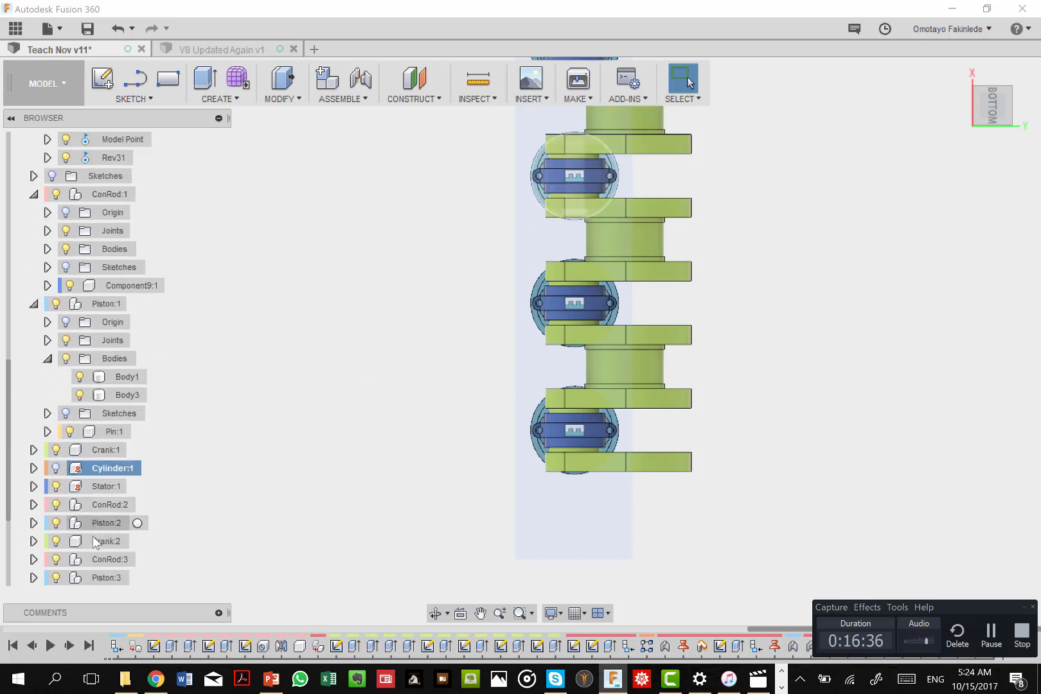
click(56, 541)
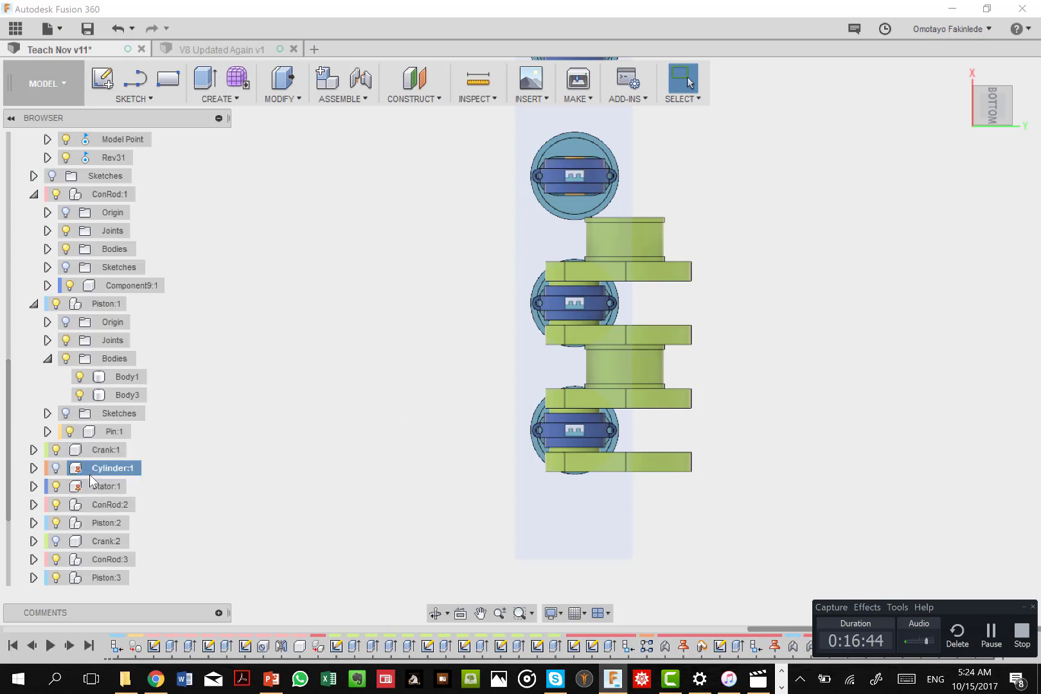
click(56, 505)
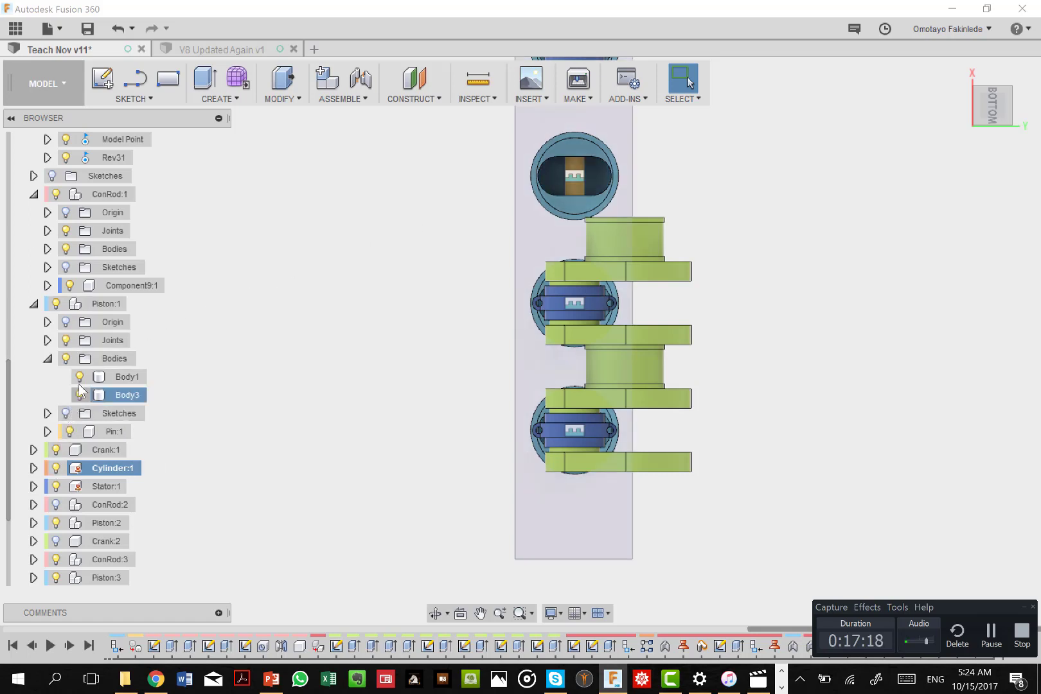
click(56, 505)
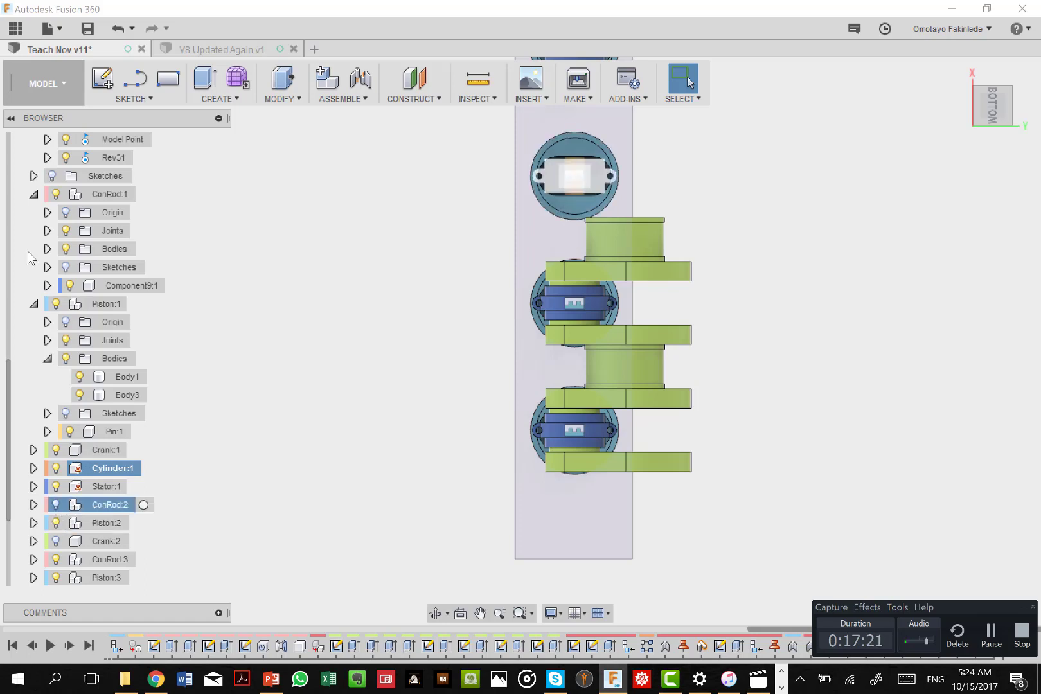
click(56, 541)
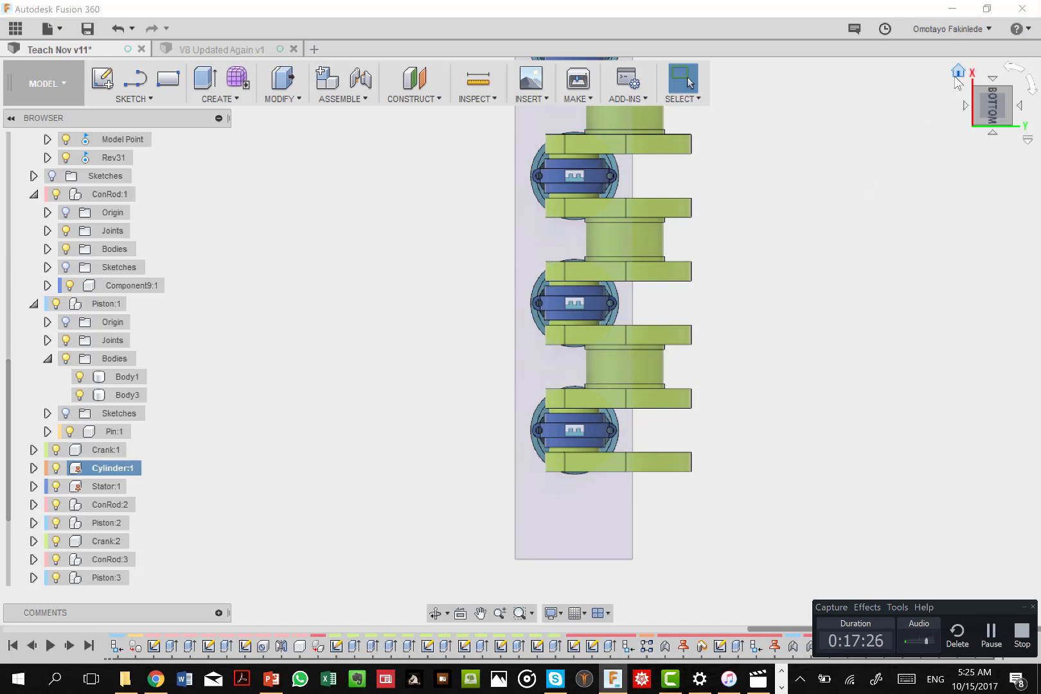
Start an as-built joint and choose Piston:2 and Cylinder:1 as its two components
click(959, 73)
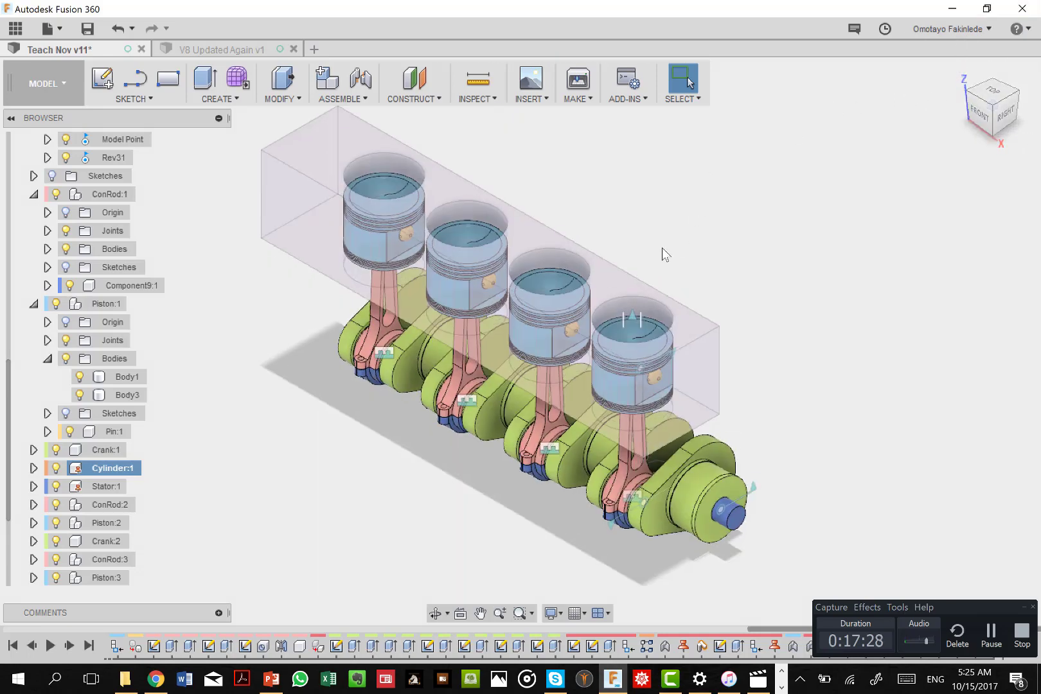
scroll(661, 248, up, 3)
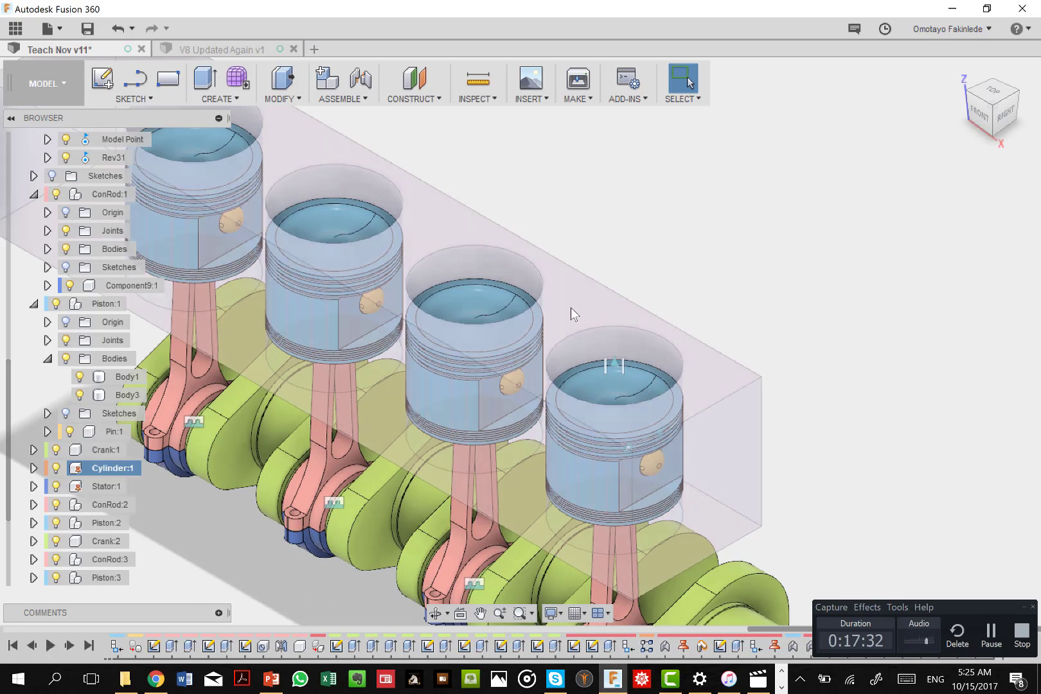
click(480, 612)
drag(552, 334, 742, 196)
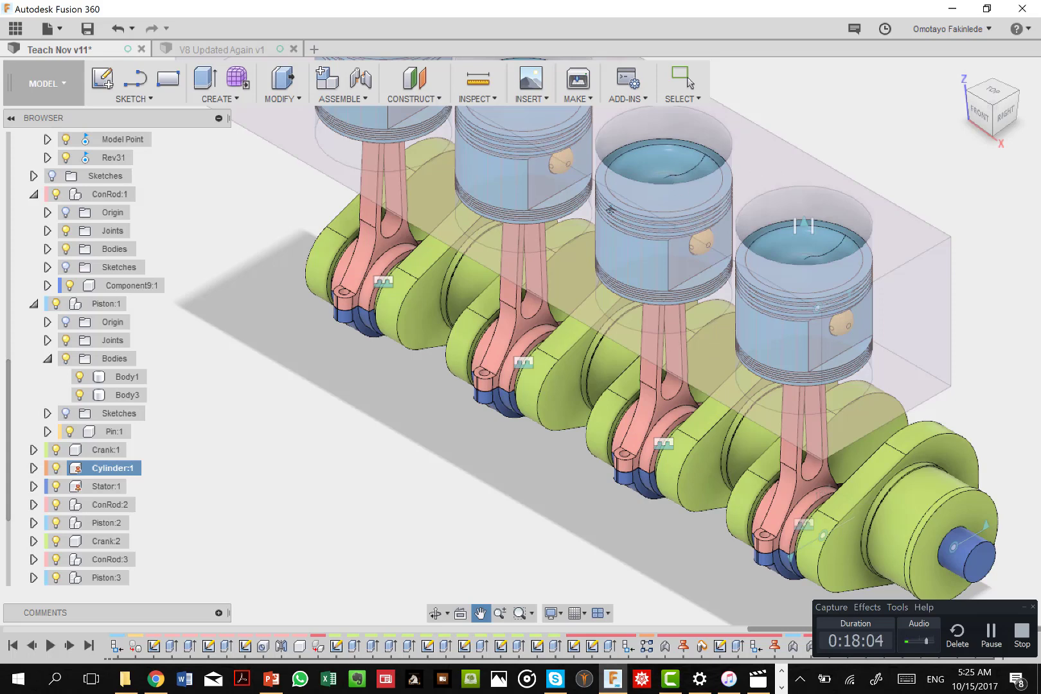
click(352, 98)
click(352, 151)
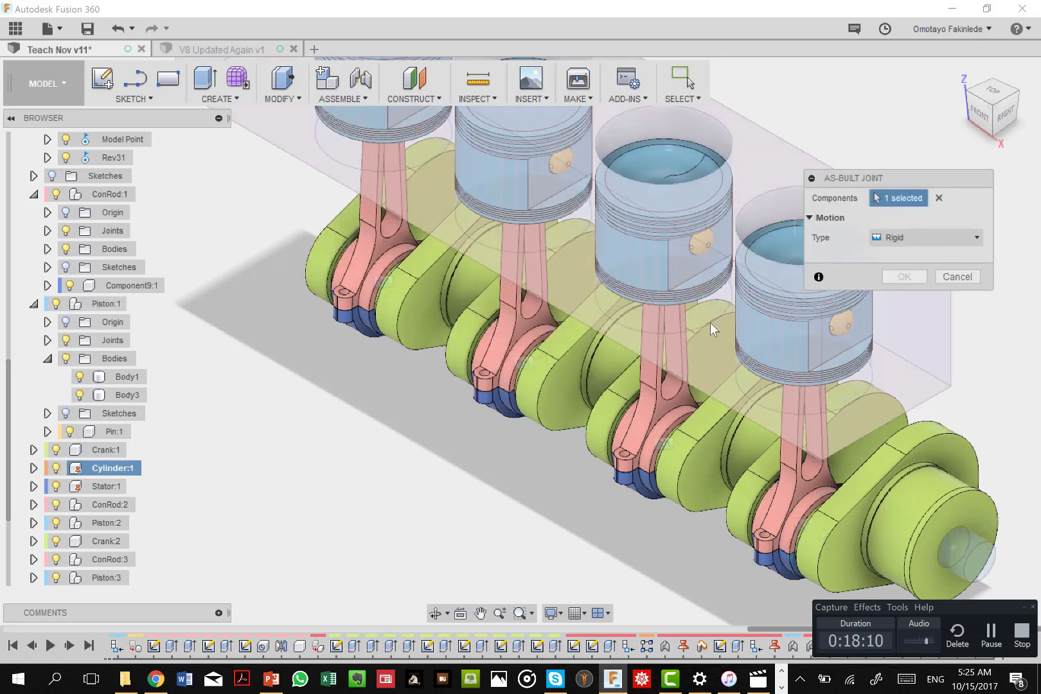
click(352, 167)
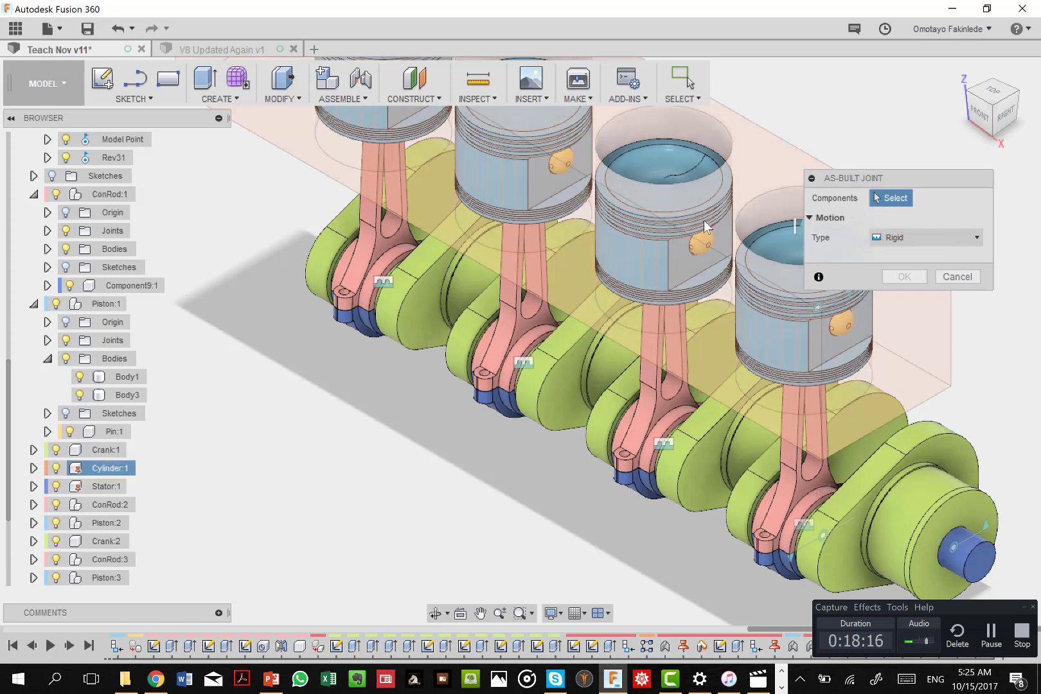
click(672, 164)
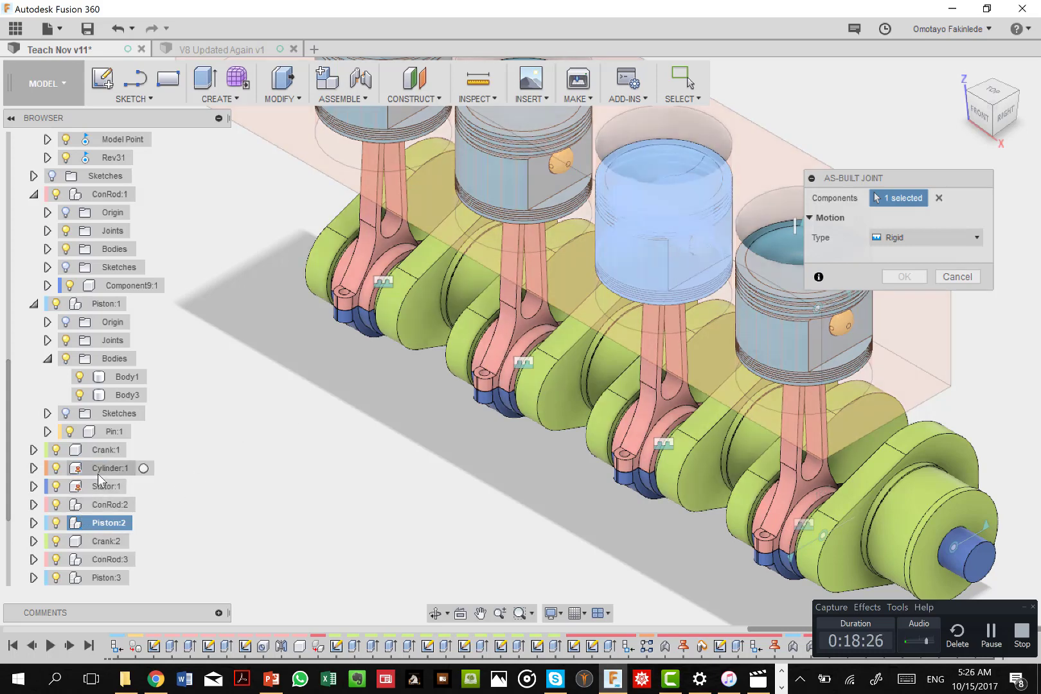
scroll(97, 476, up, 6)
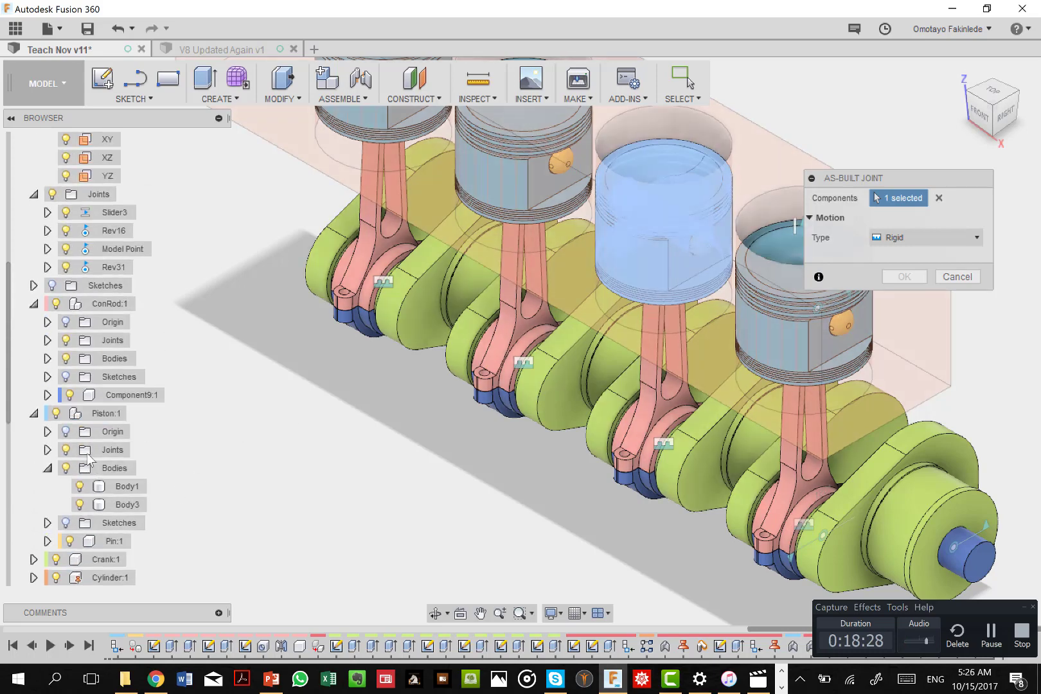
scroll(90, 460, up, 2)
scroll(90, 458, down, 4)
scroll(87, 454, down, 2)
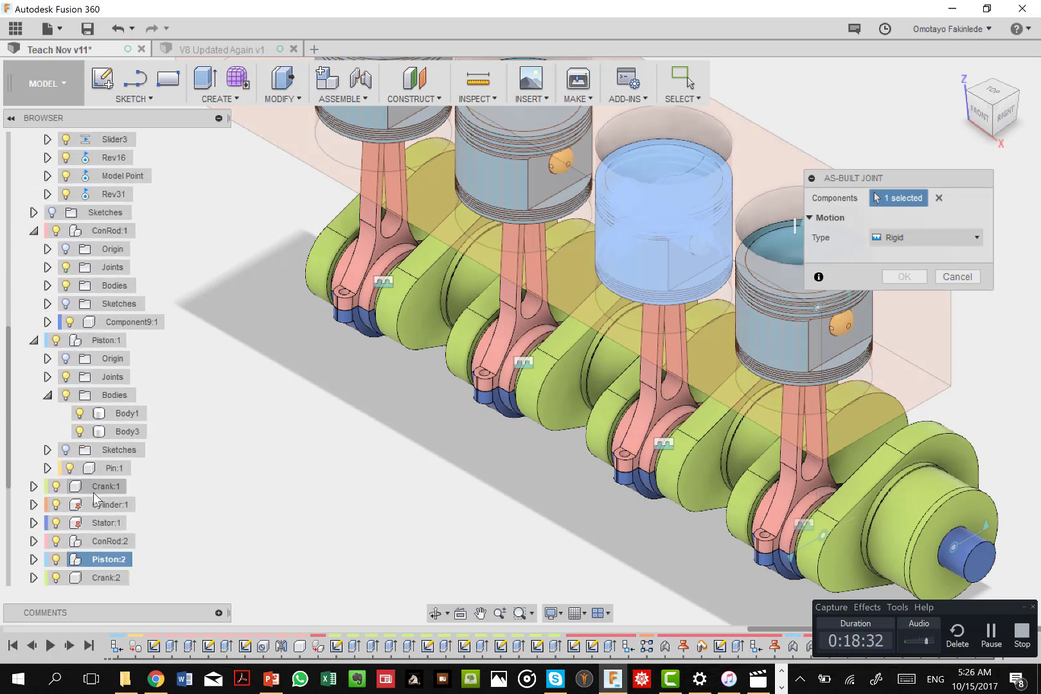
click(96, 506)
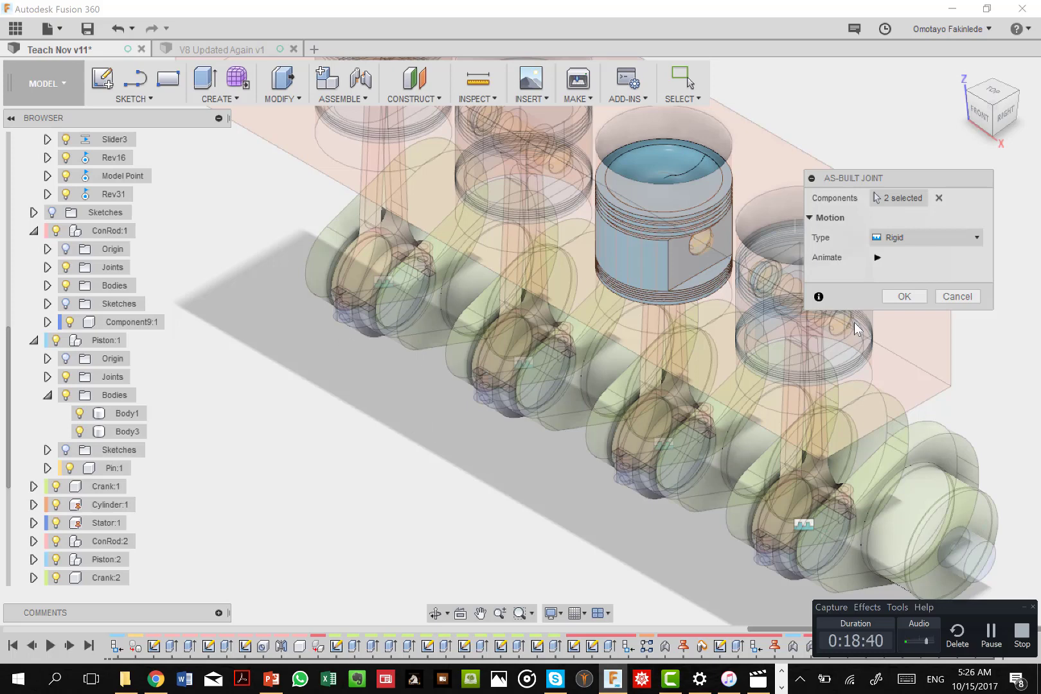
Set the joint's motion to Slider, position it at the upper rim of the second cylinder bore and create it
click(977, 238)
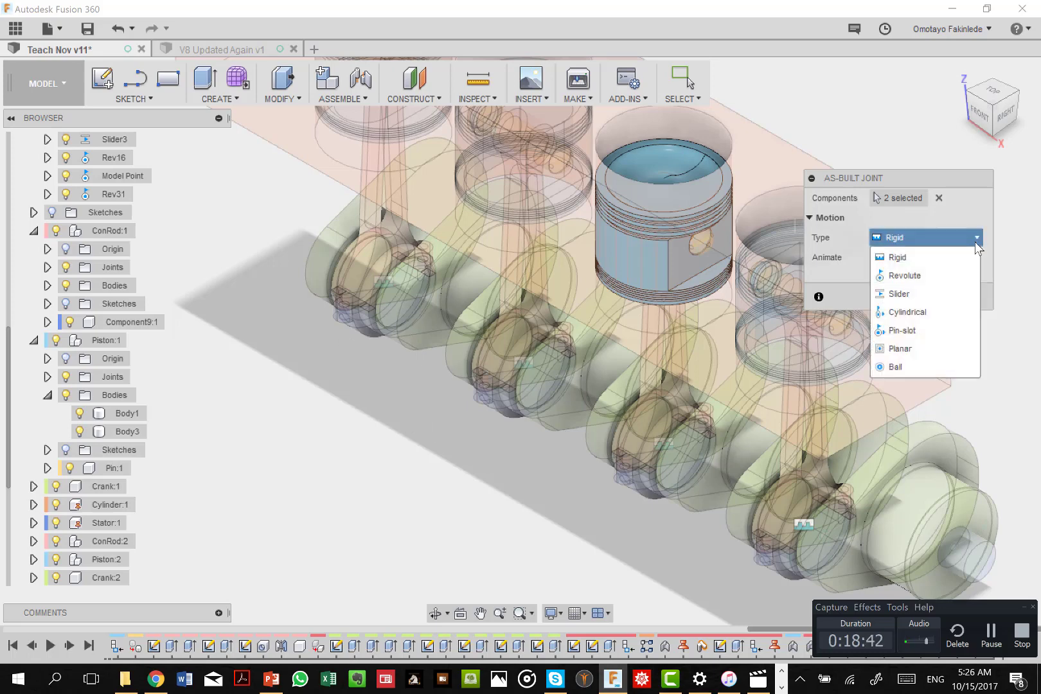
key(Return)
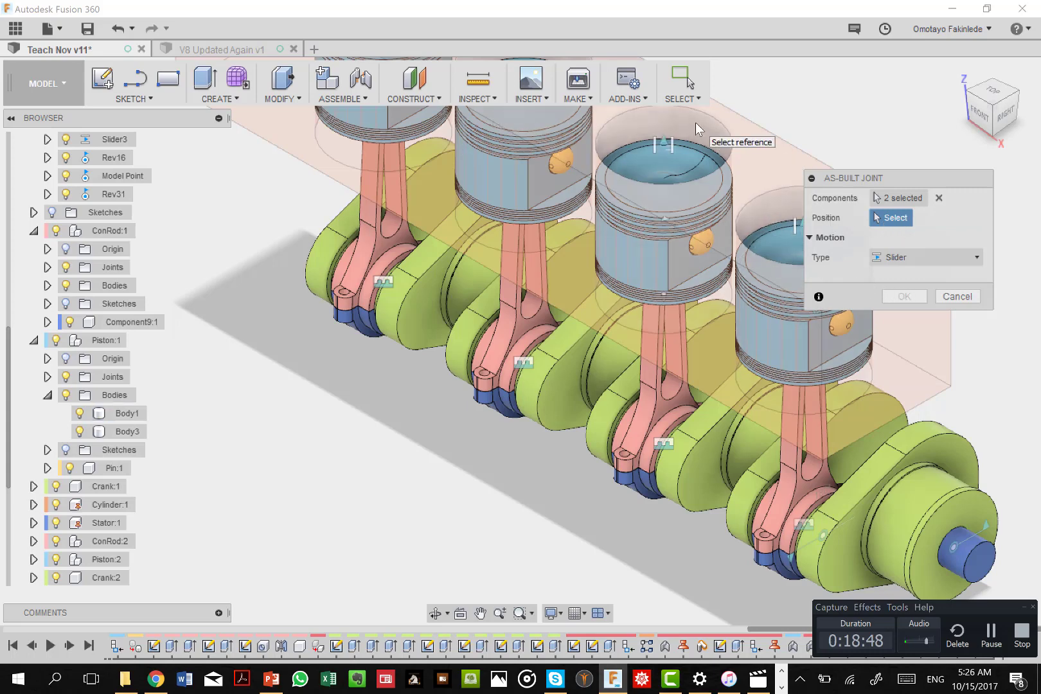
click(651, 122)
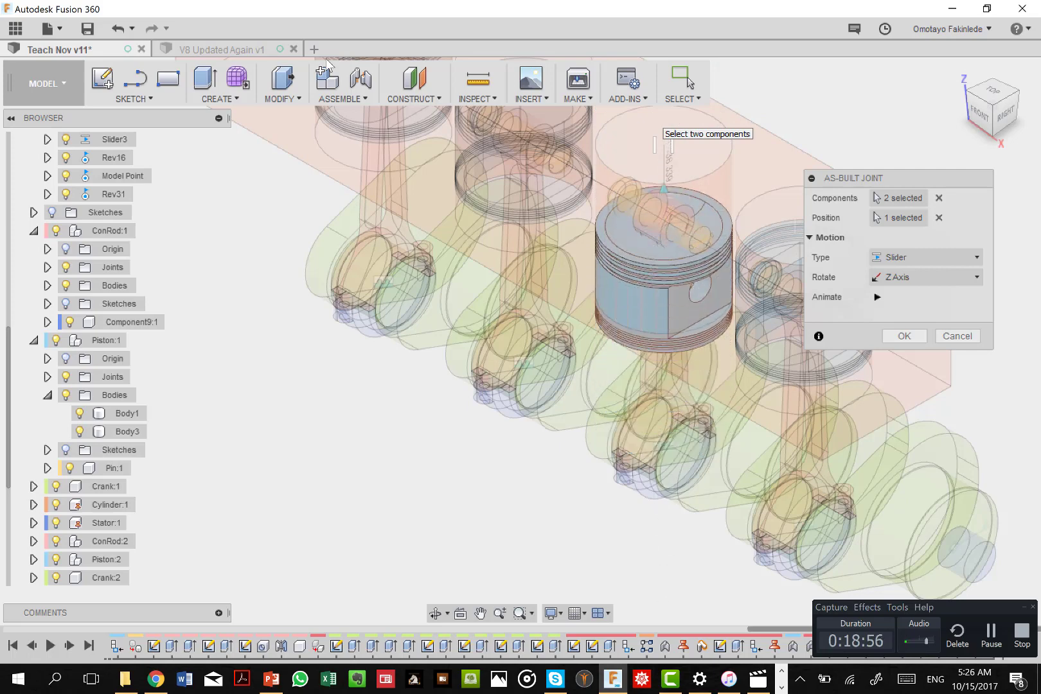
click(906, 336)
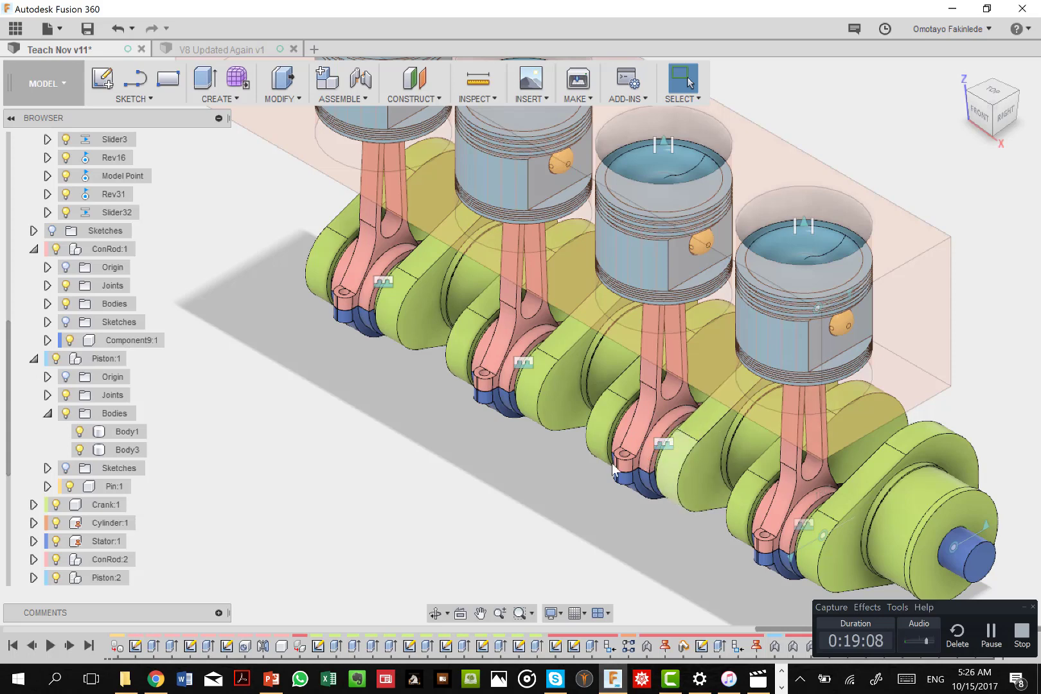
Create a Revolute as-built joint between ConRod:2 and Crank:2, positioned at the connecting rod's big end
click(358, 100)
click(355, 155)
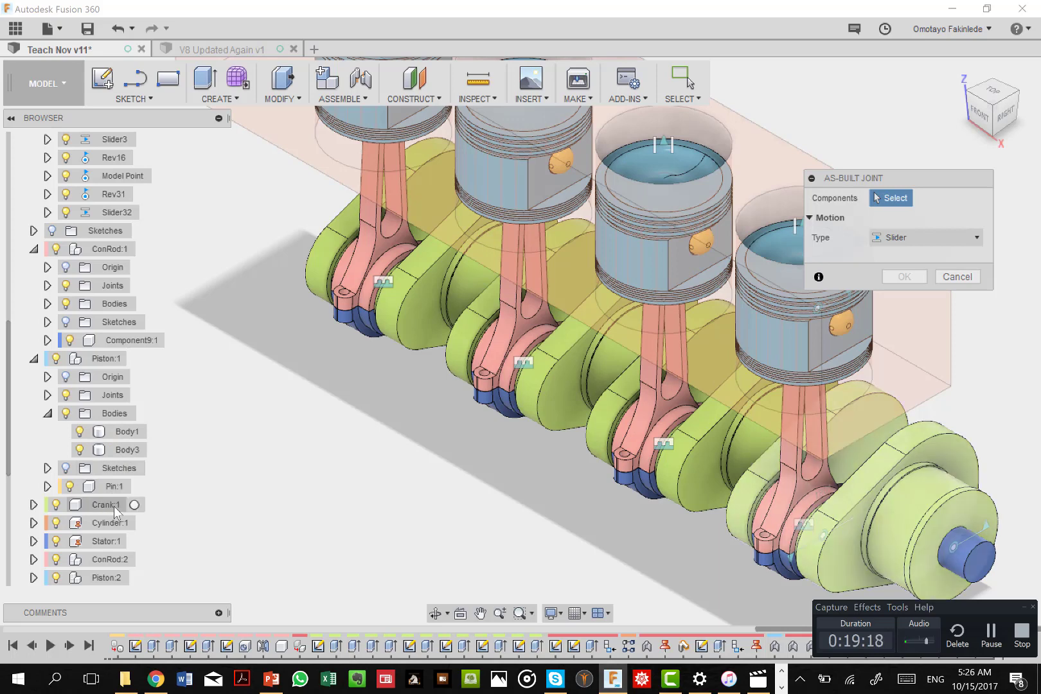
scroll(115, 511, down, 2)
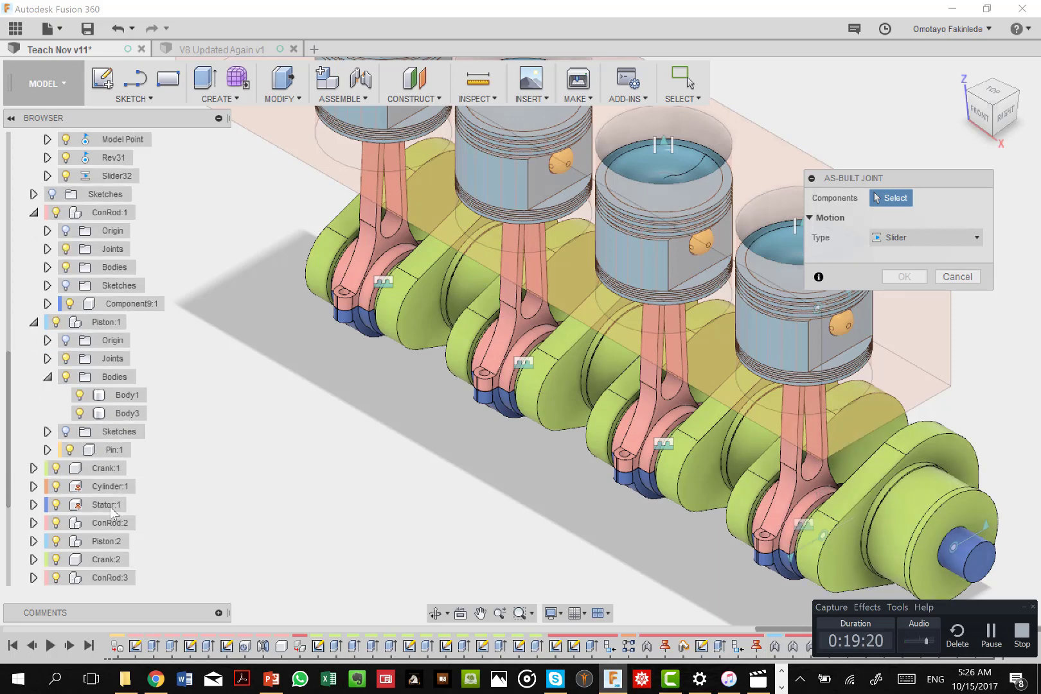
click(103, 559)
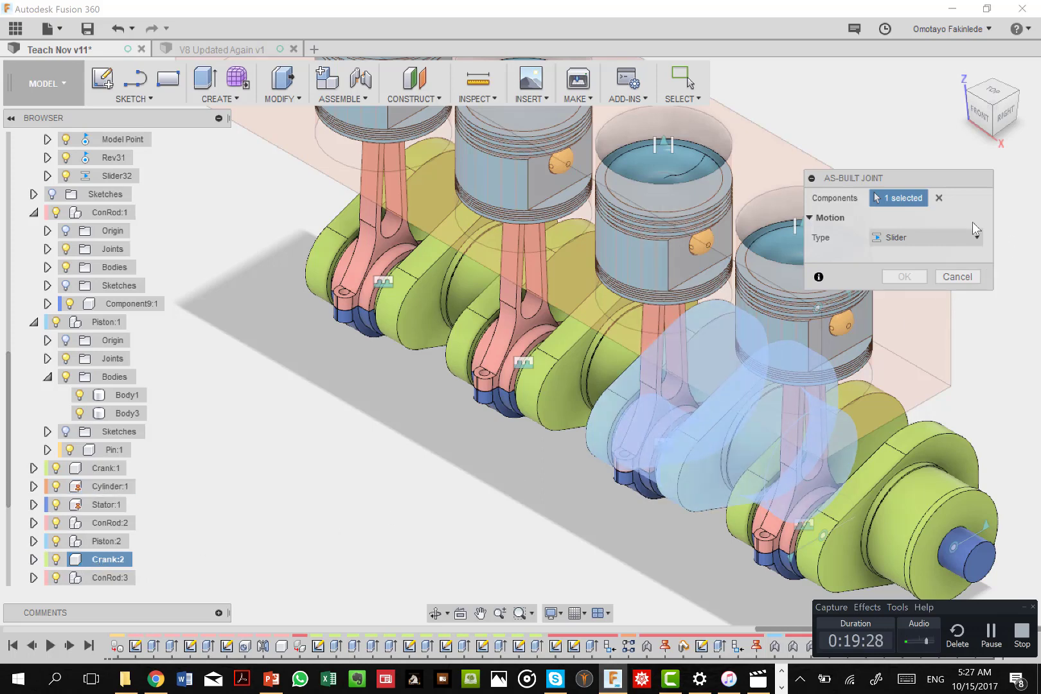
click(940, 199)
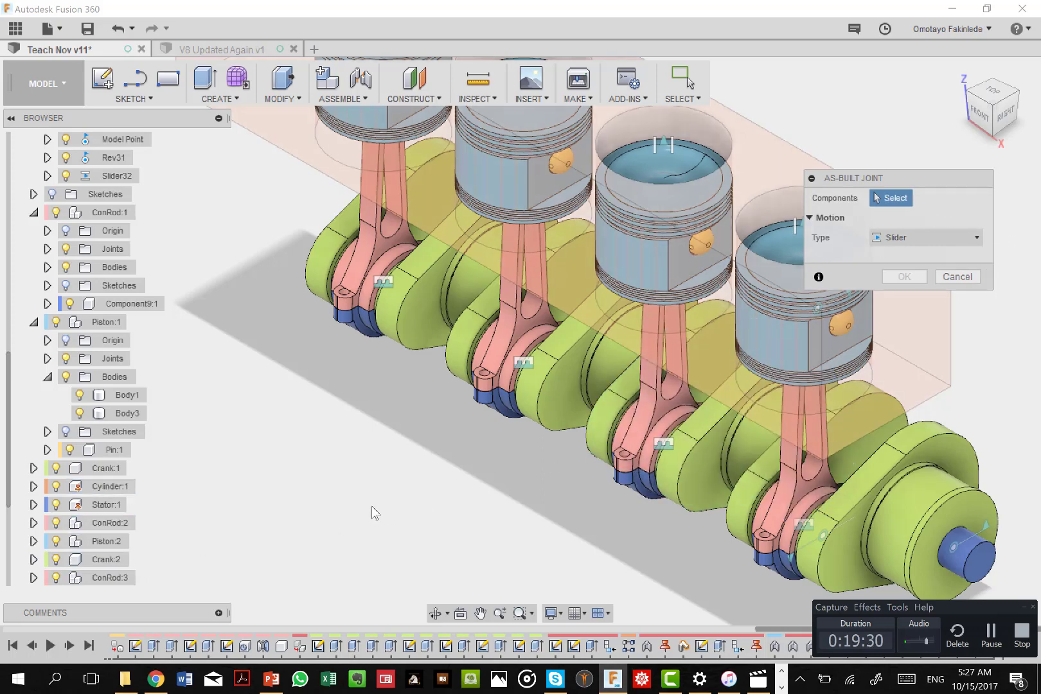
click(104, 523)
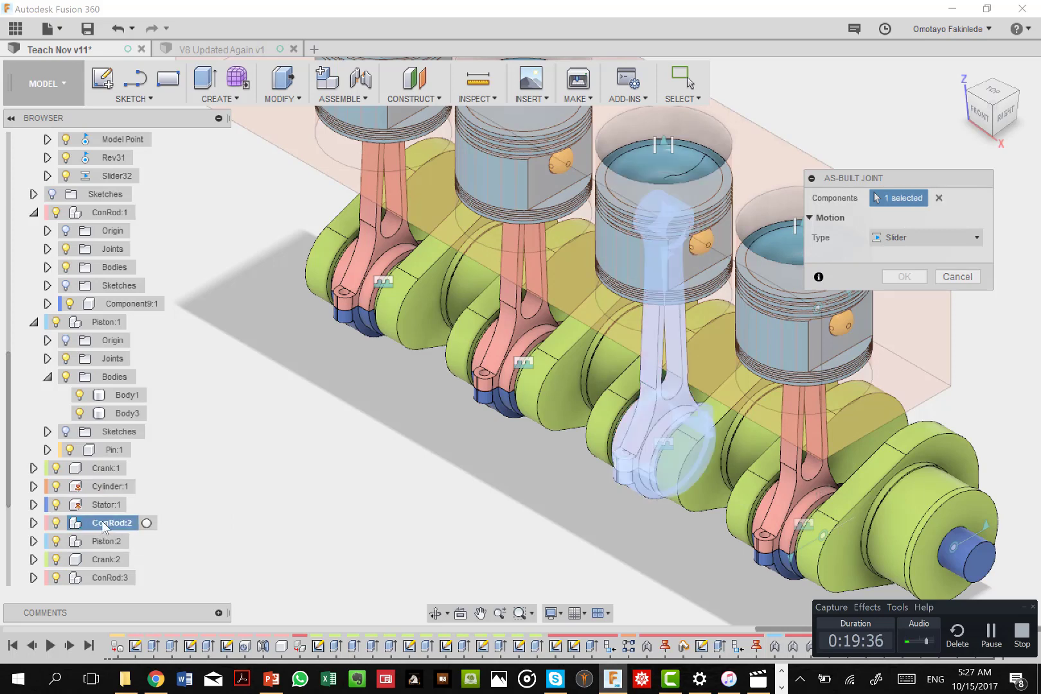
click(103, 560)
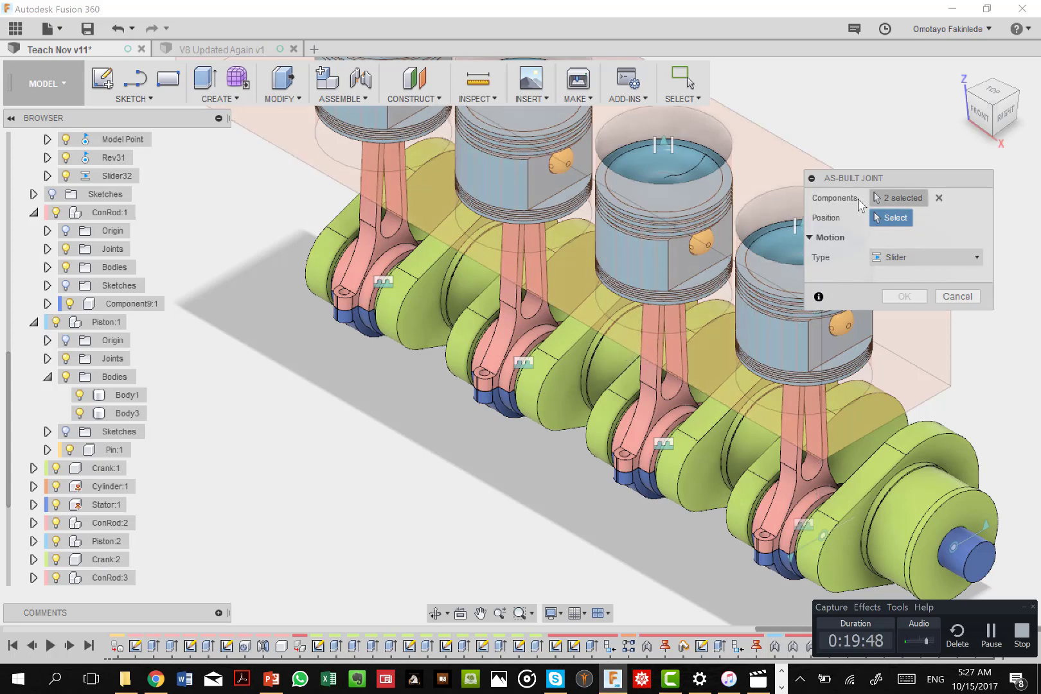
click(655, 444)
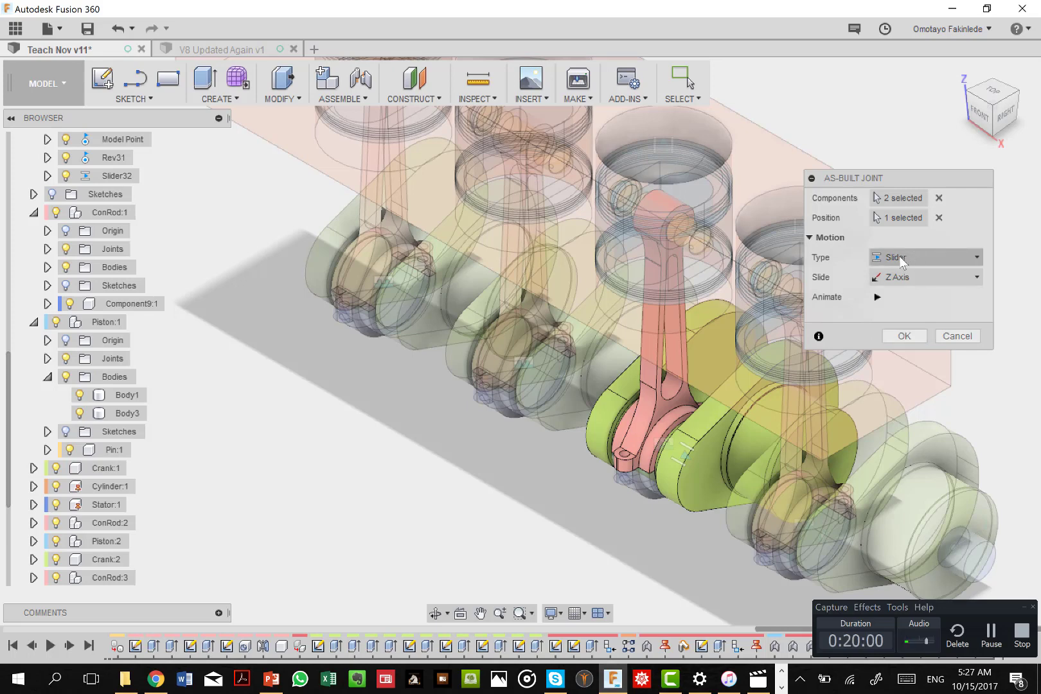
click(977, 258)
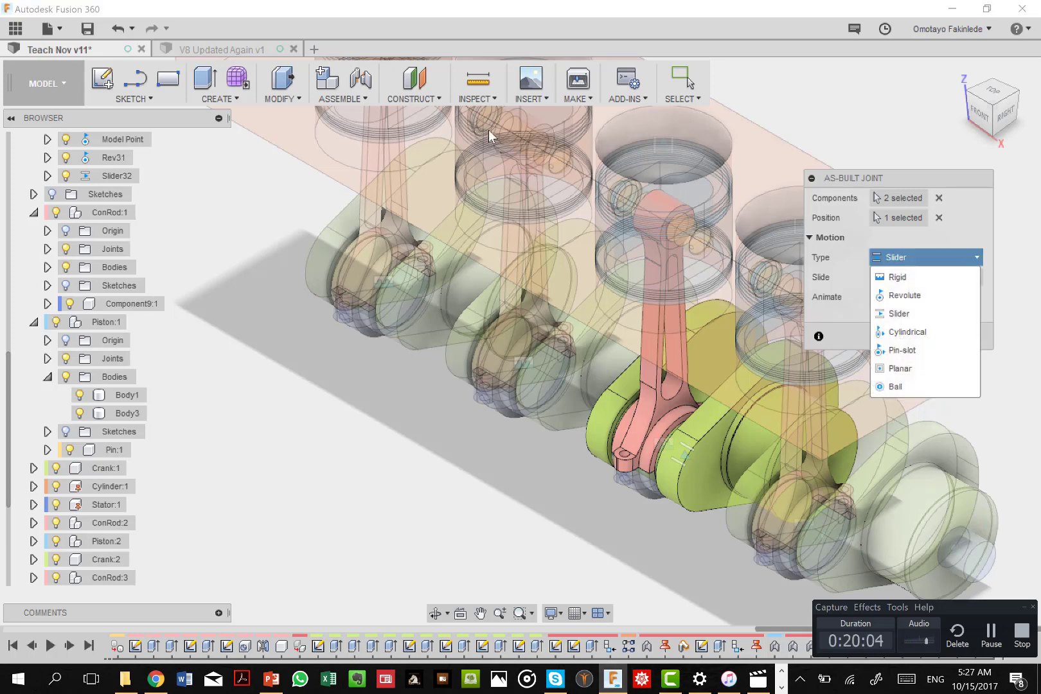
click(906, 296)
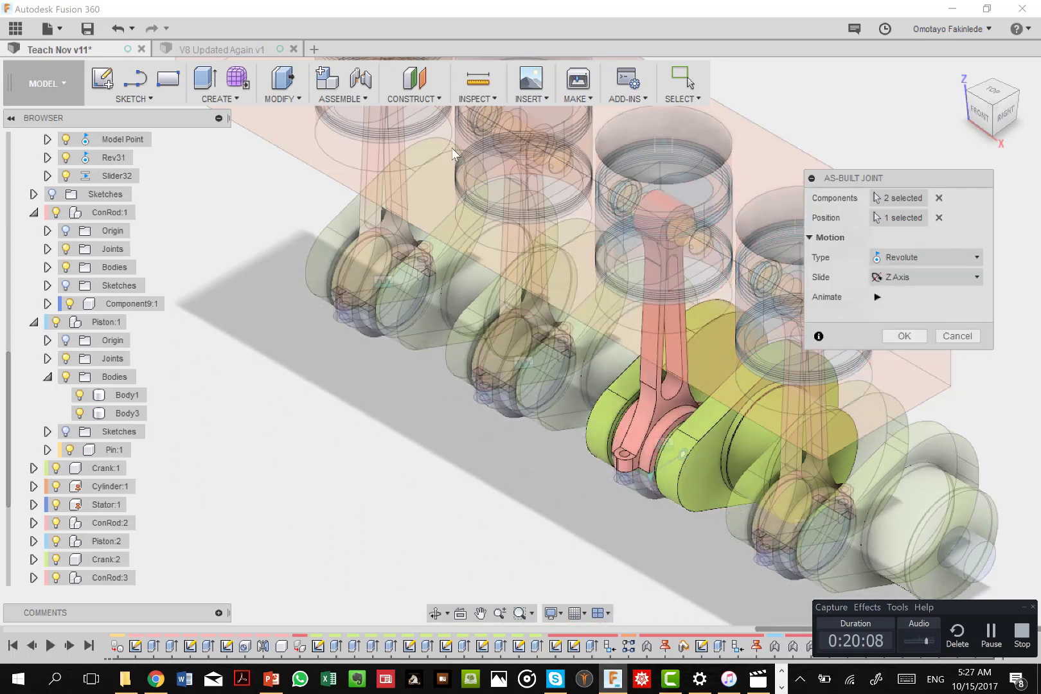
click(904, 336)
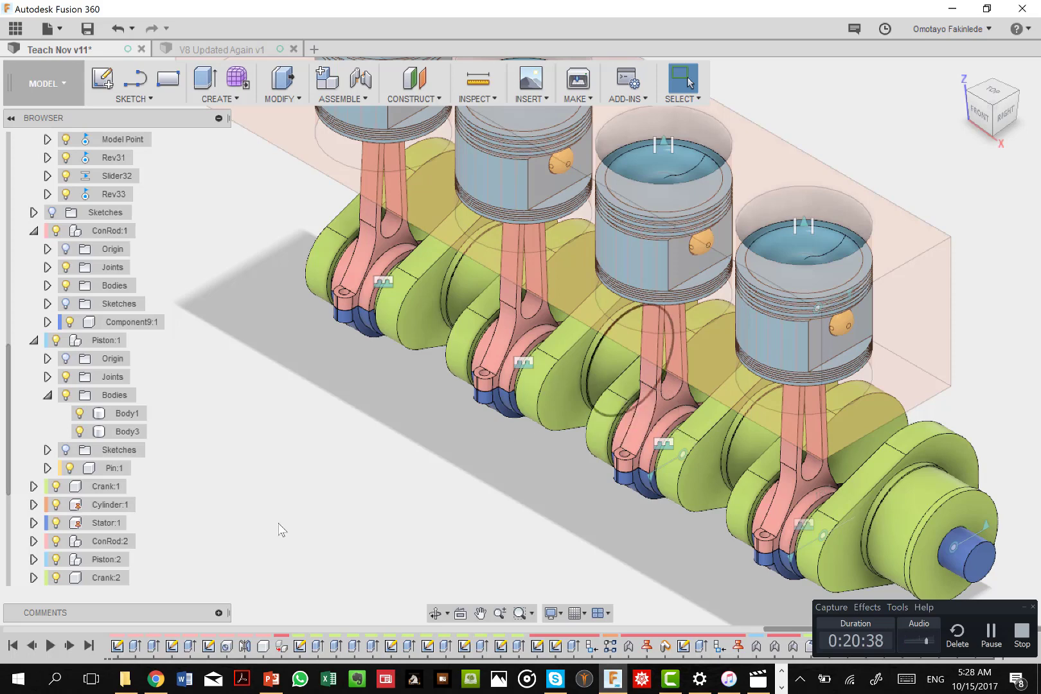
Try to rotate the Crank:2 component by 180 degrees about the axis of its circular journal edge
right_click(74, 578)
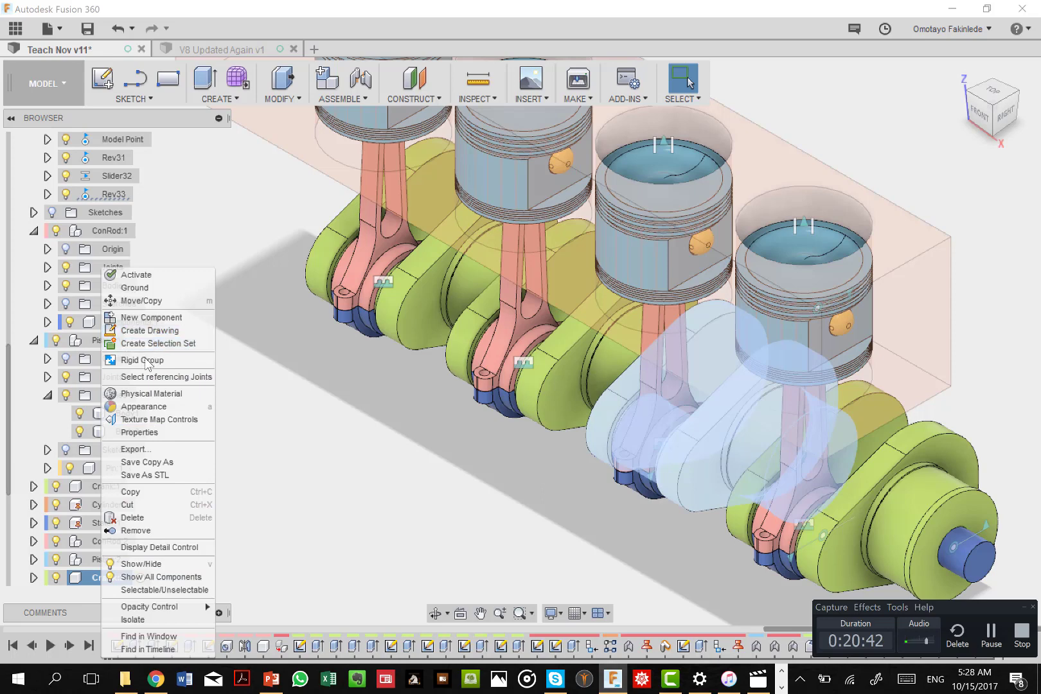
click(141, 301)
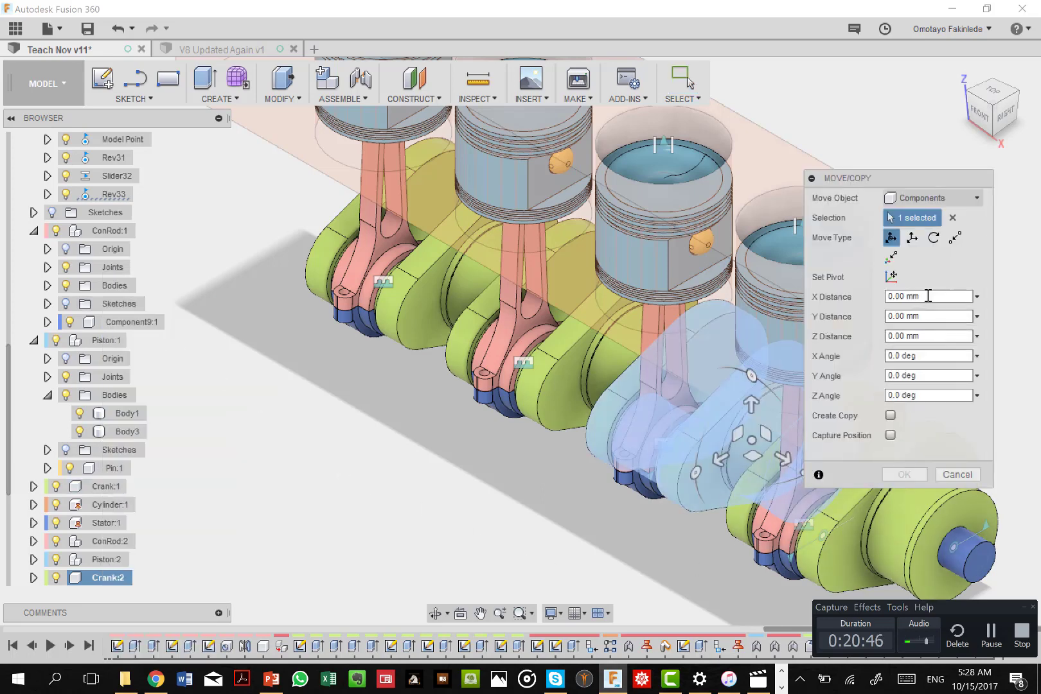
click(933, 237)
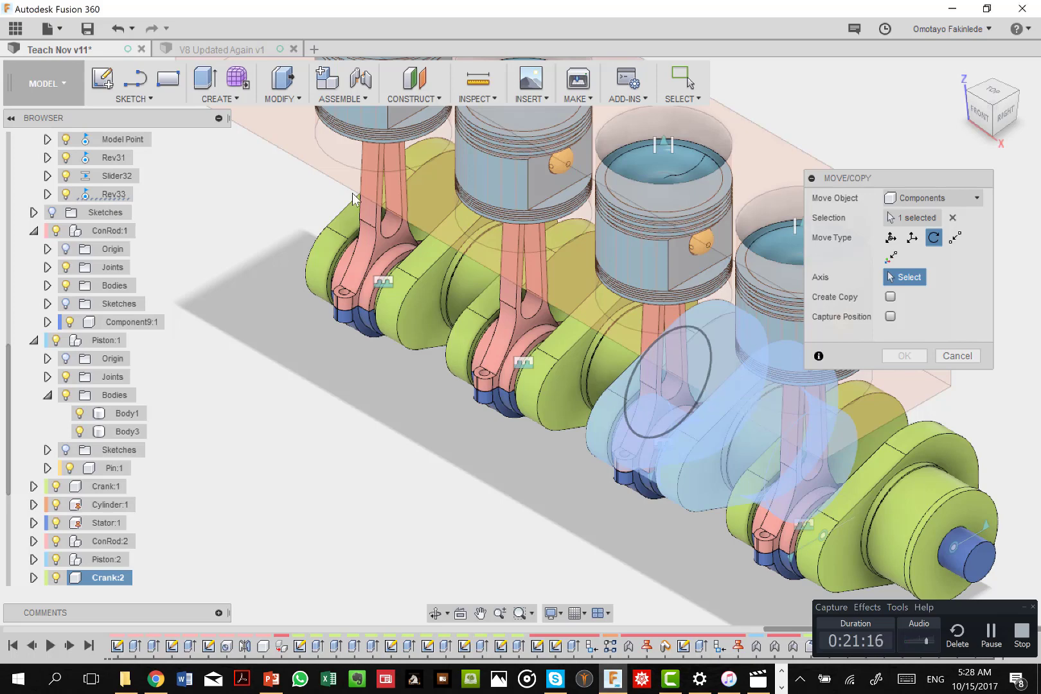
click(704, 386)
click(965, 300)
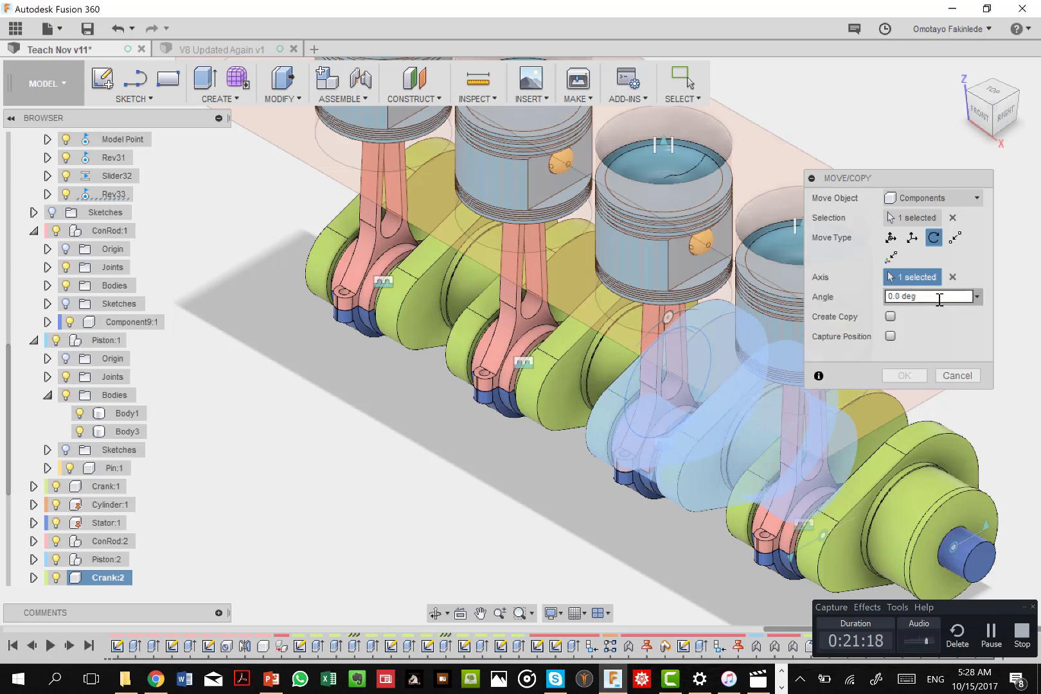
text(1)
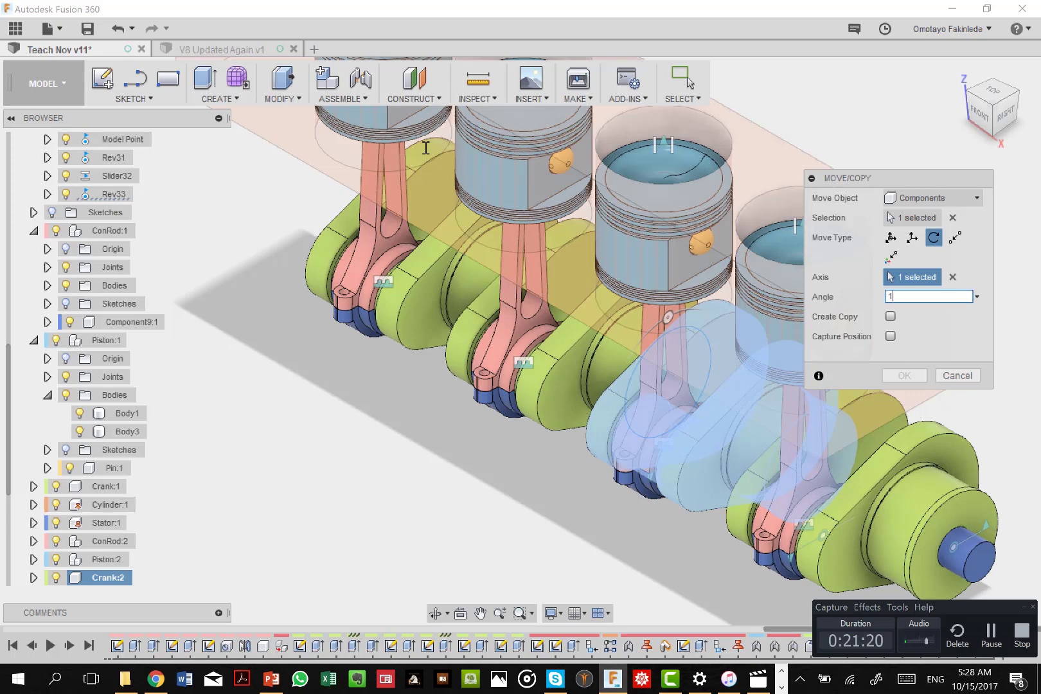
text(80)
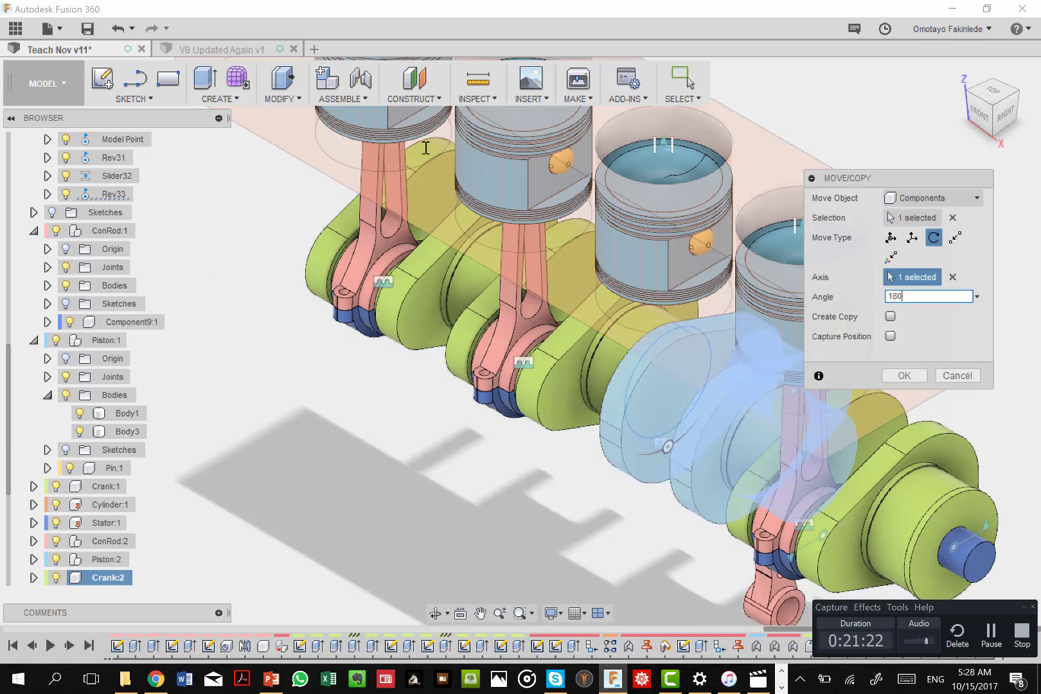
key(Return)
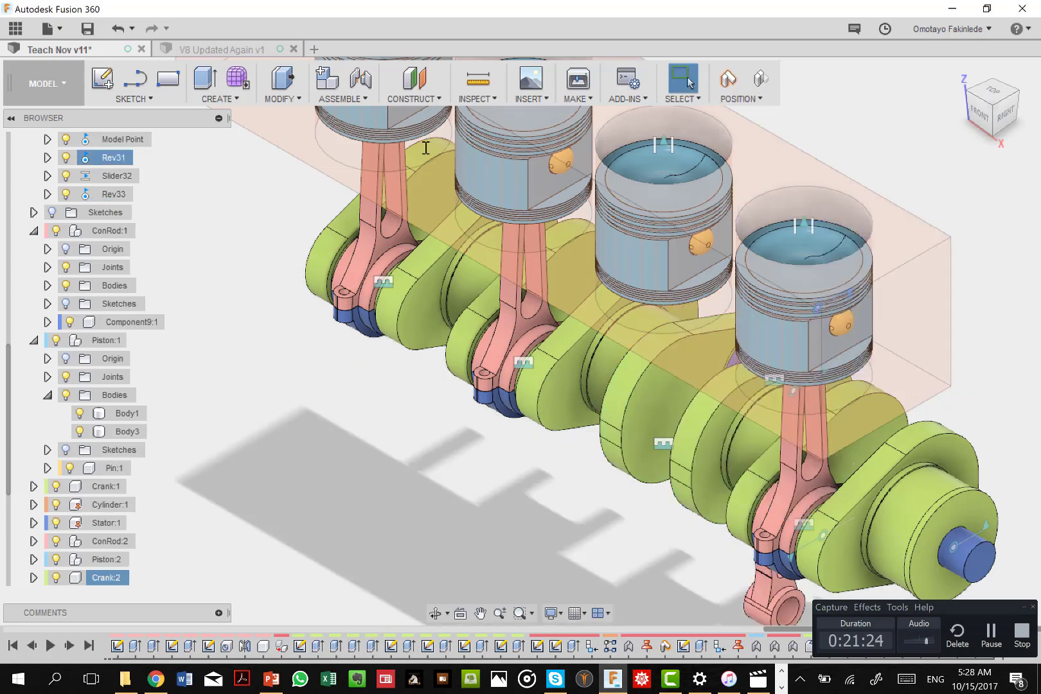
Undo the rotation of Crank:2
click(810, 257)
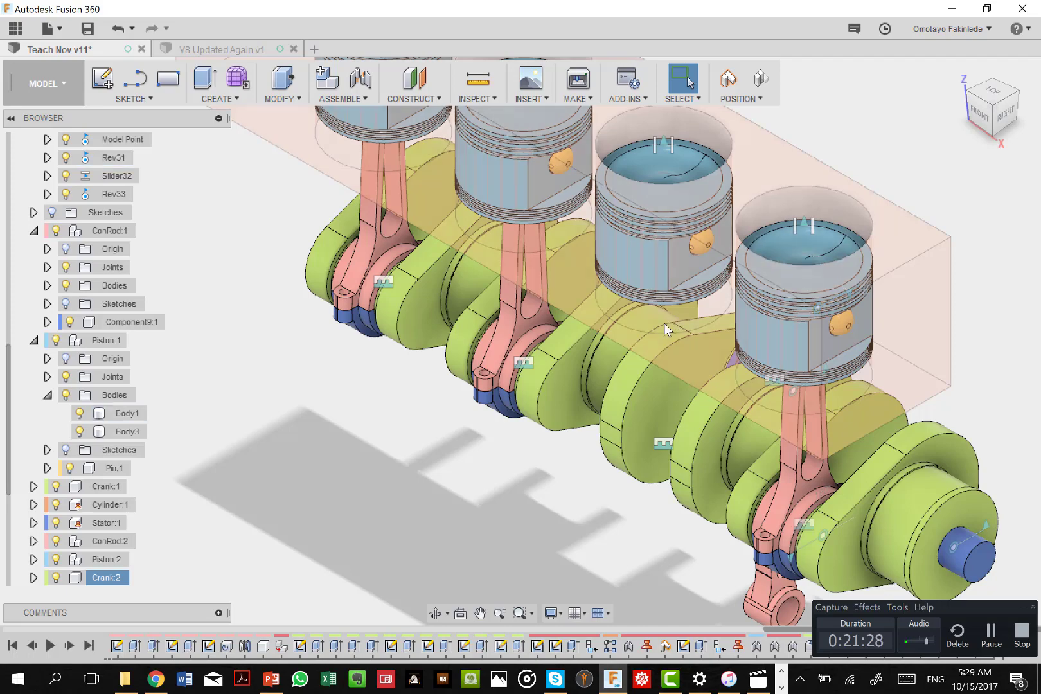
shift+middle_drag(664, 322, 664, 323)
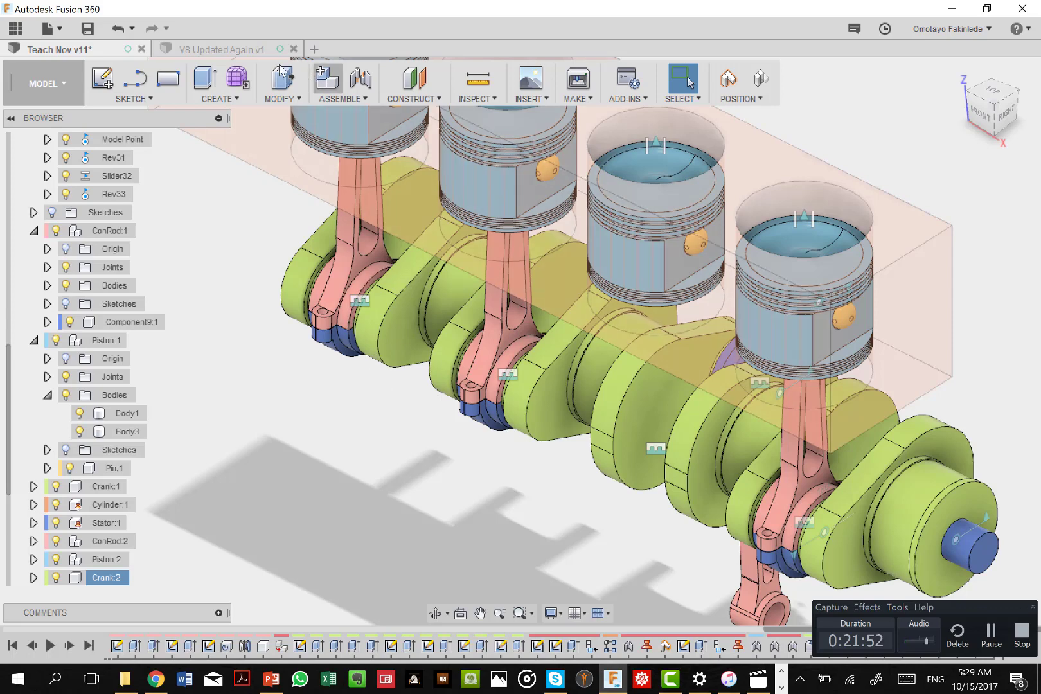
key(ctrl+z)
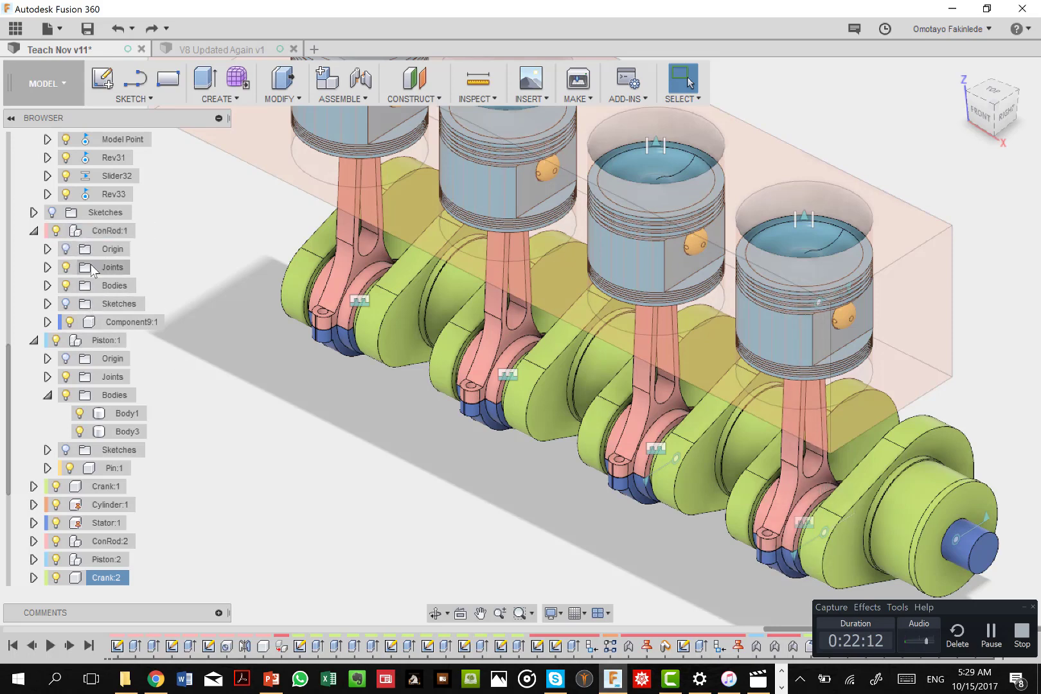
Hide Cylinder:1 and Body1 of Piston:1 so the connecting rods and piston pins are exposed
scroll(100, 263, up, 3)
scroll(100, 263, down, 2)
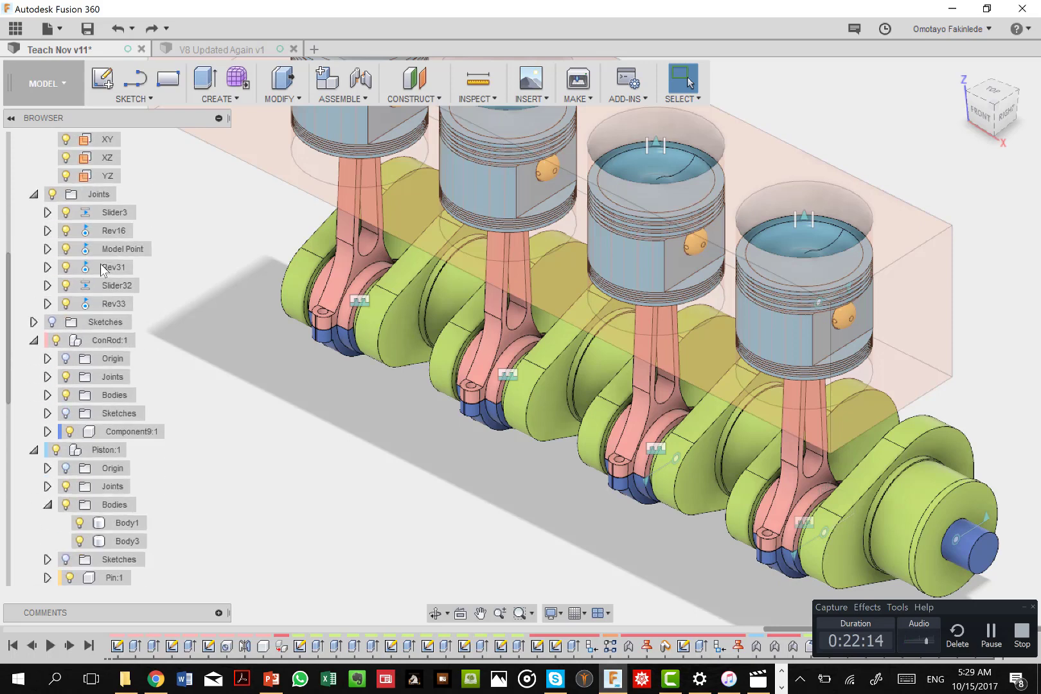
scroll(100, 263, down, 2)
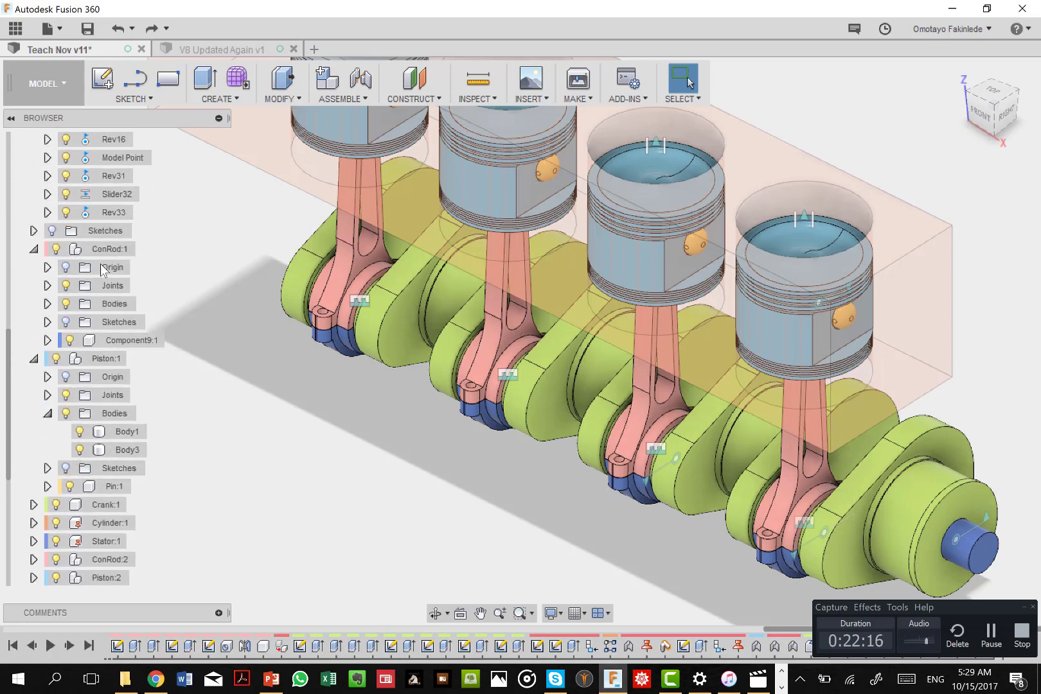
click(33, 248)
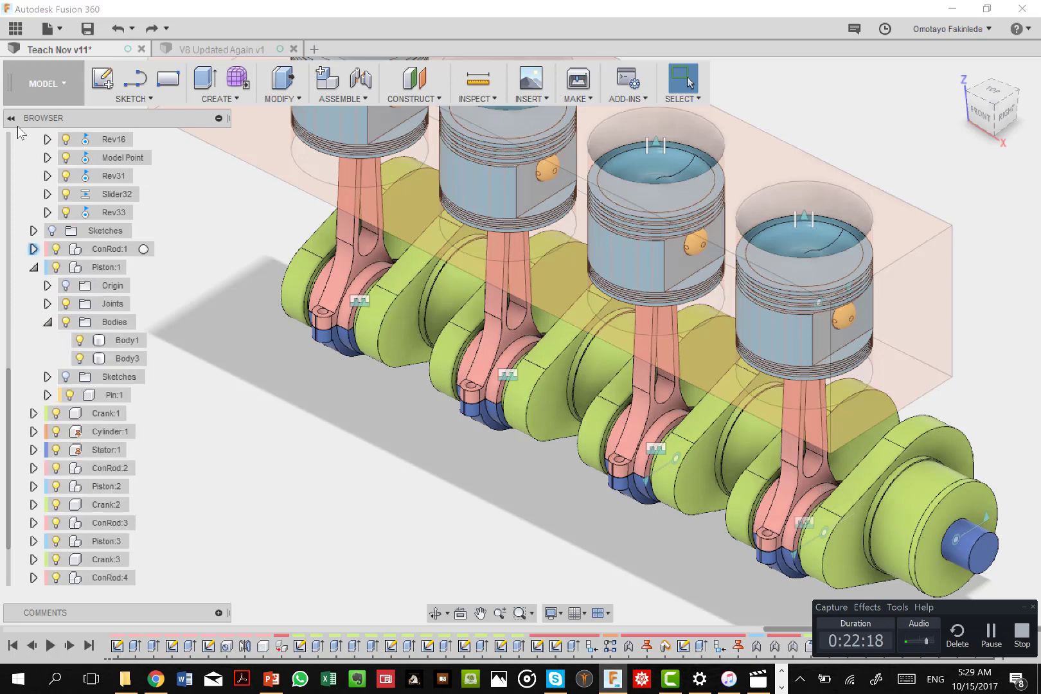
click(33, 267)
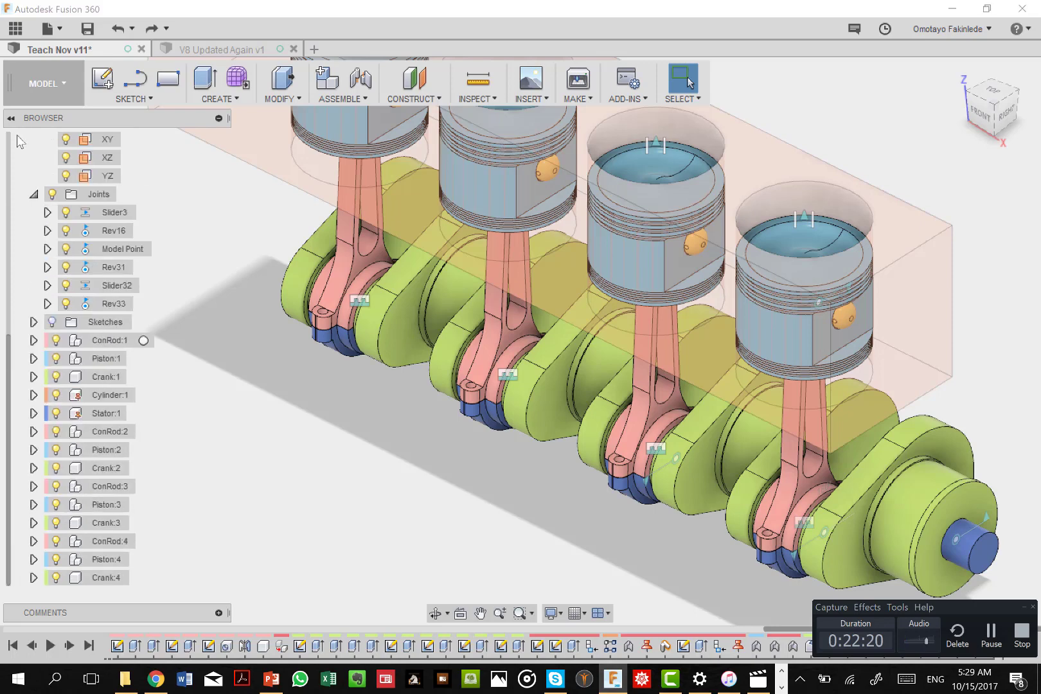
click(90, 395)
click(56, 396)
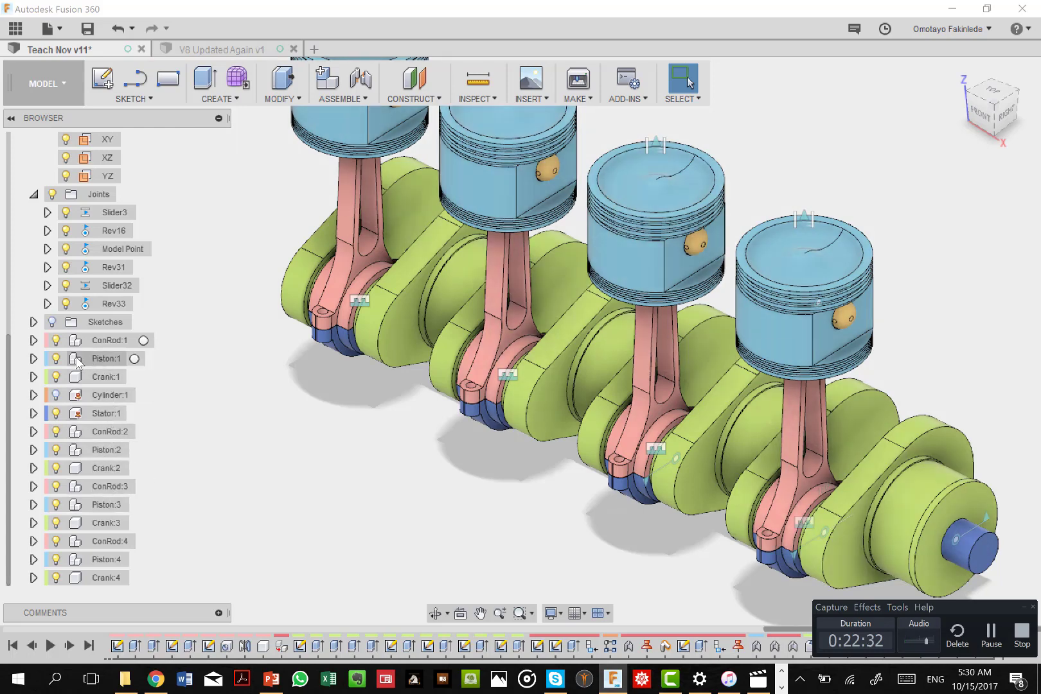
click(34, 358)
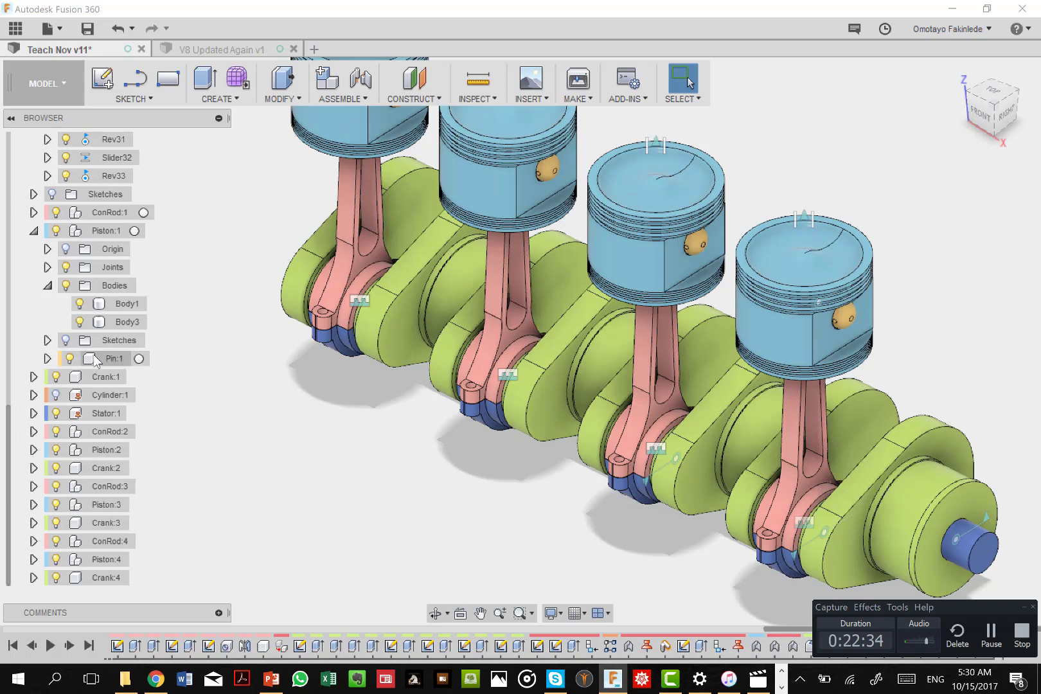
click(82, 305)
click(80, 303)
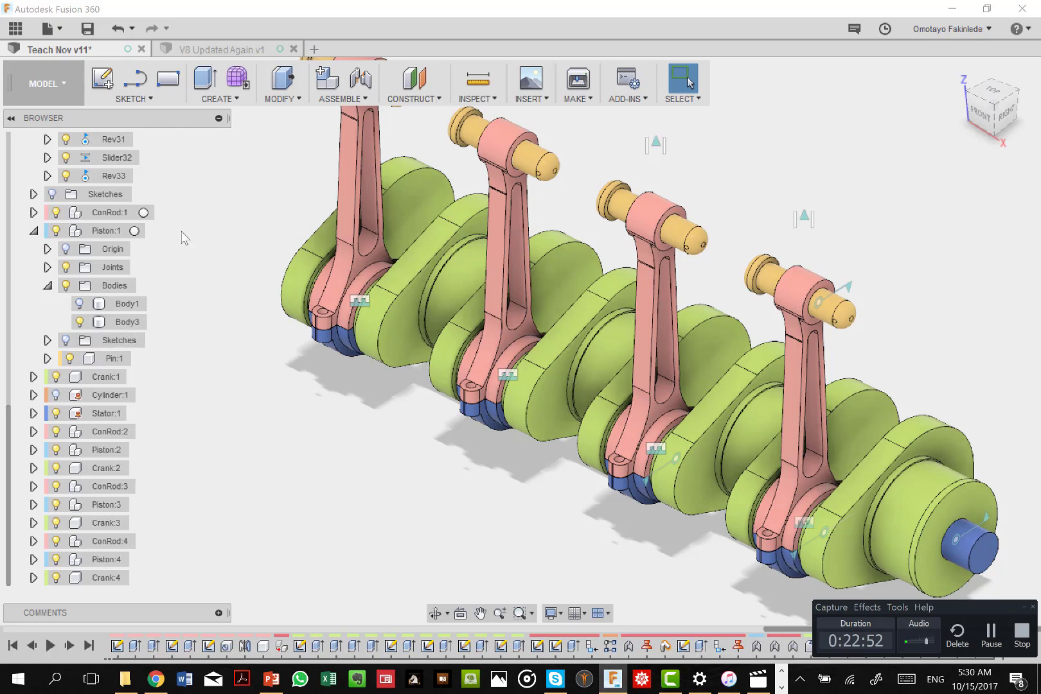
Create a Revolute as-built joint between ConRod:2 and the Pin:1 component of Piston:2, positioned at the rod's small end
click(328, 101)
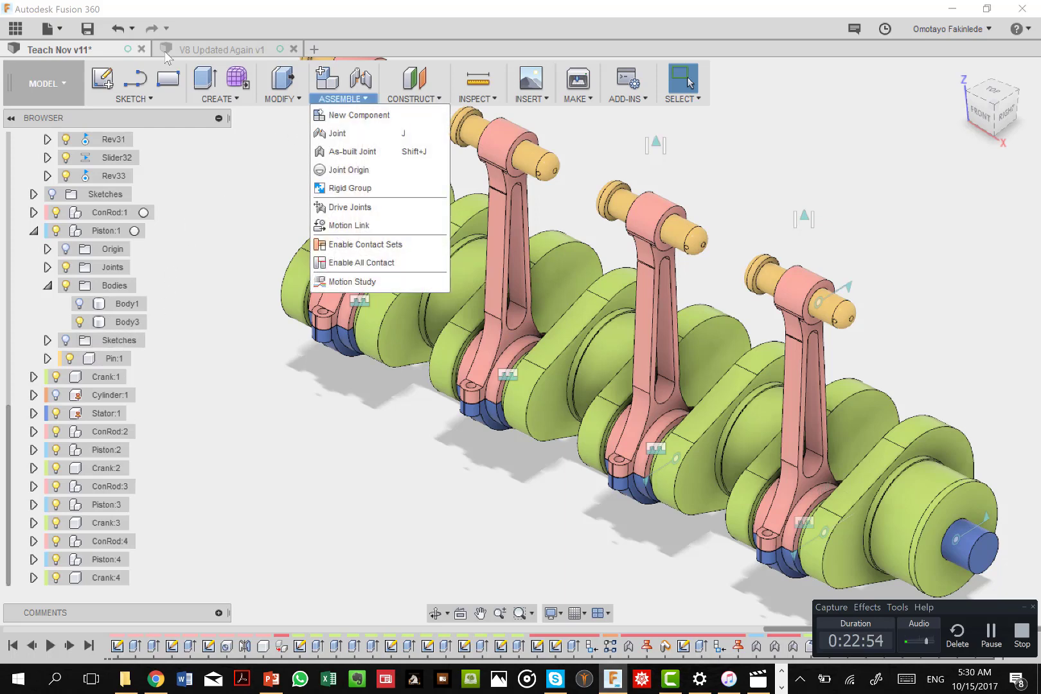
click(352, 152)
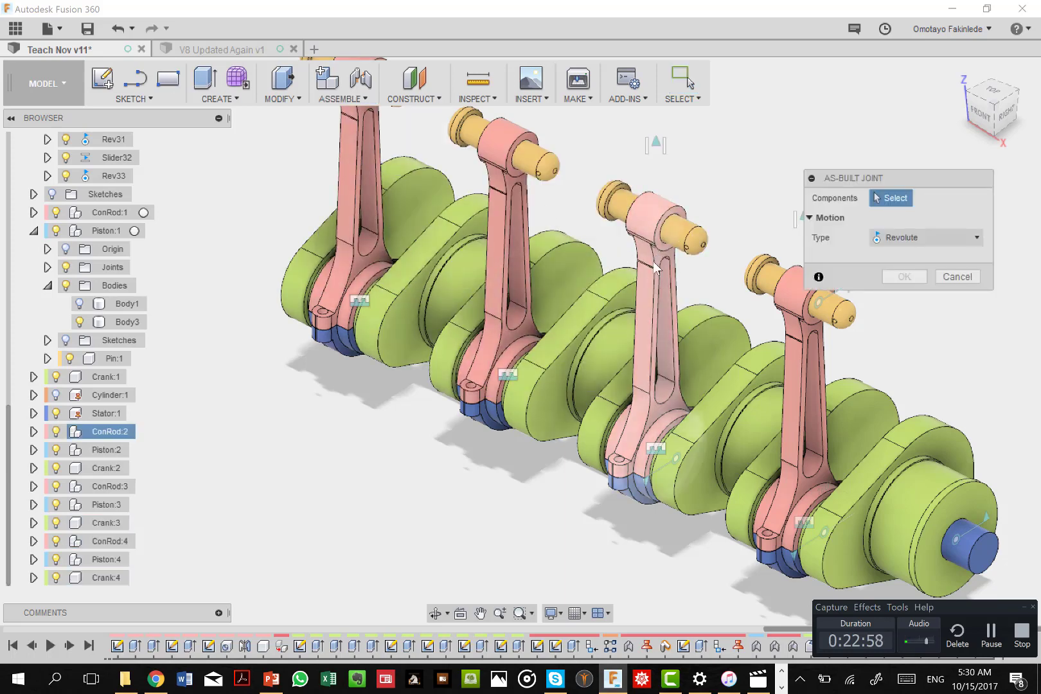
click(90, 433)
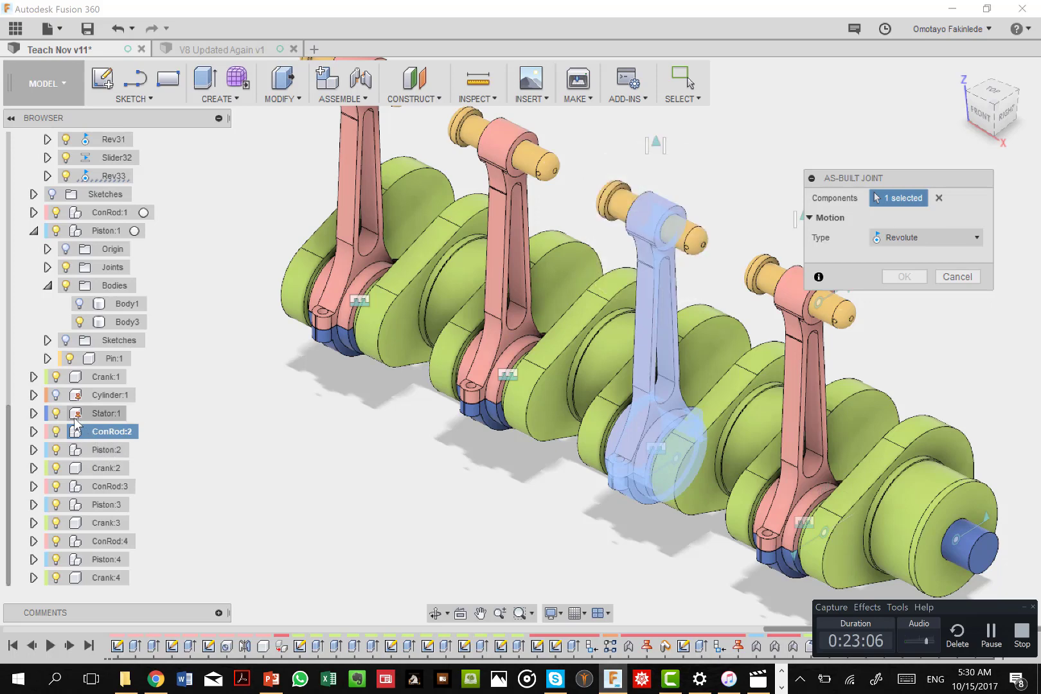
click(34, 450)
click(110, 452)
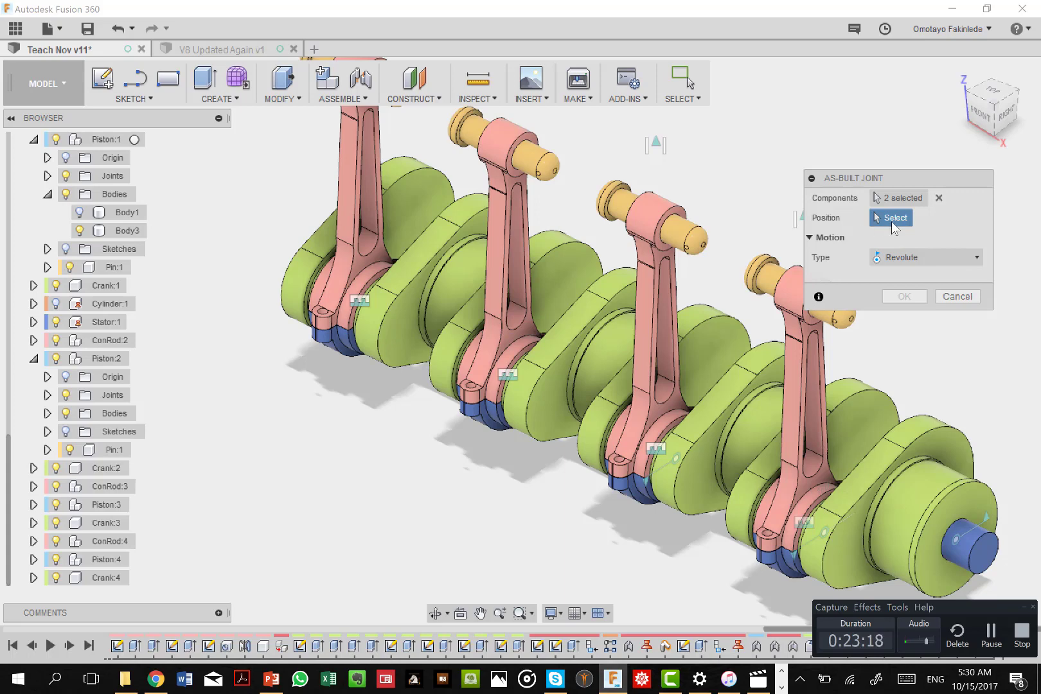
click(672, 226)
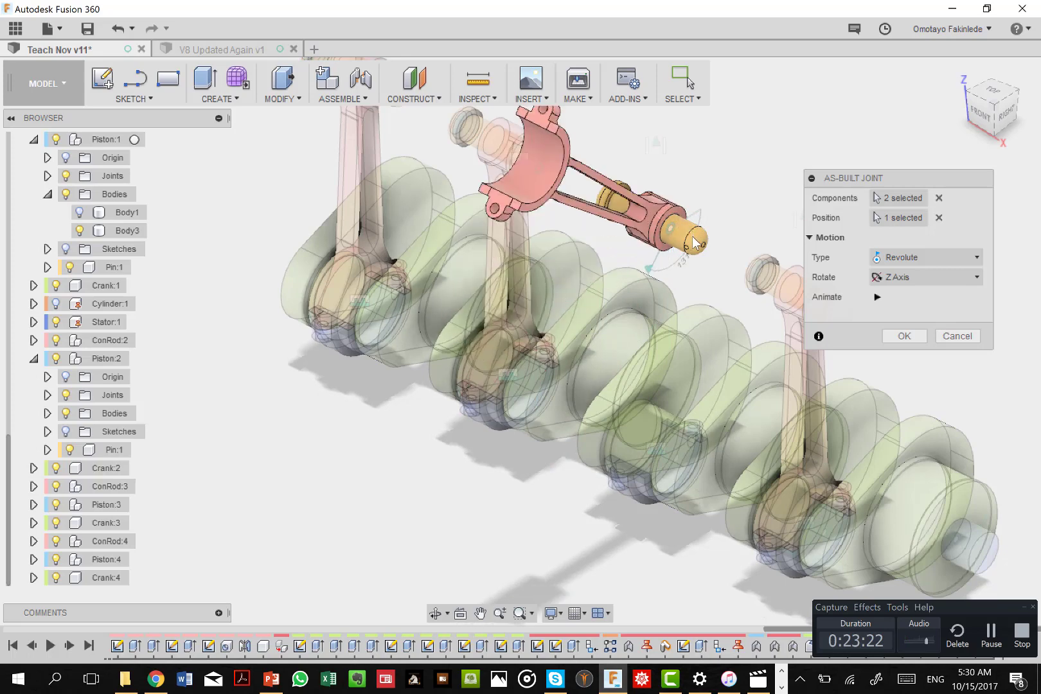
click(900, 335)
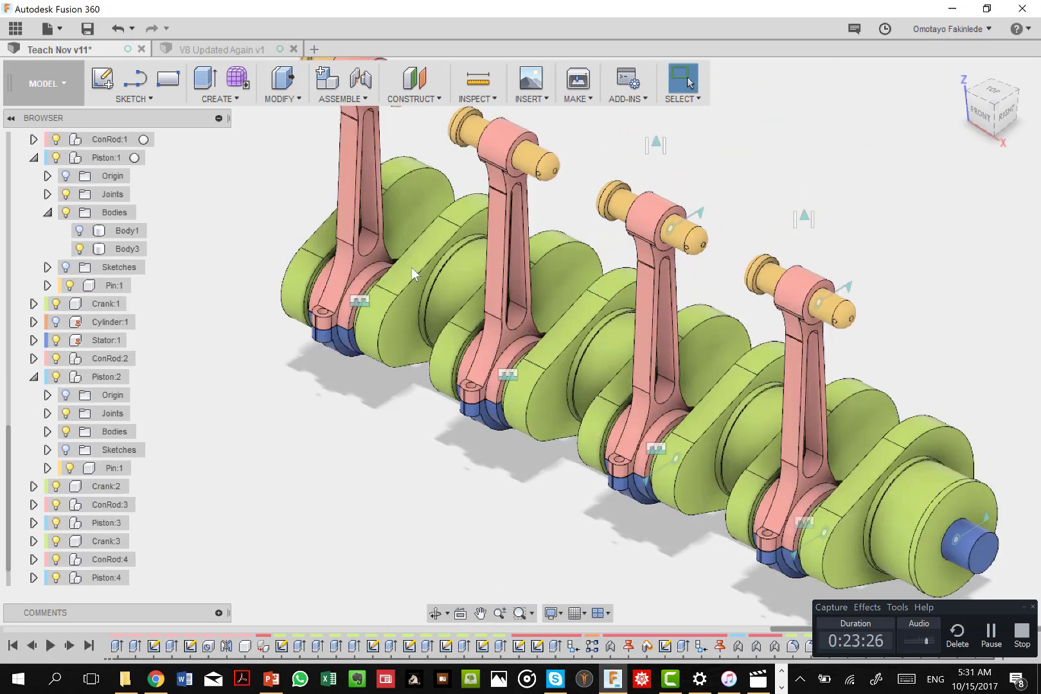
Make Cylinder:1 and Body1 of Piston:2 visible again
scroll(141, 253, up, 3)
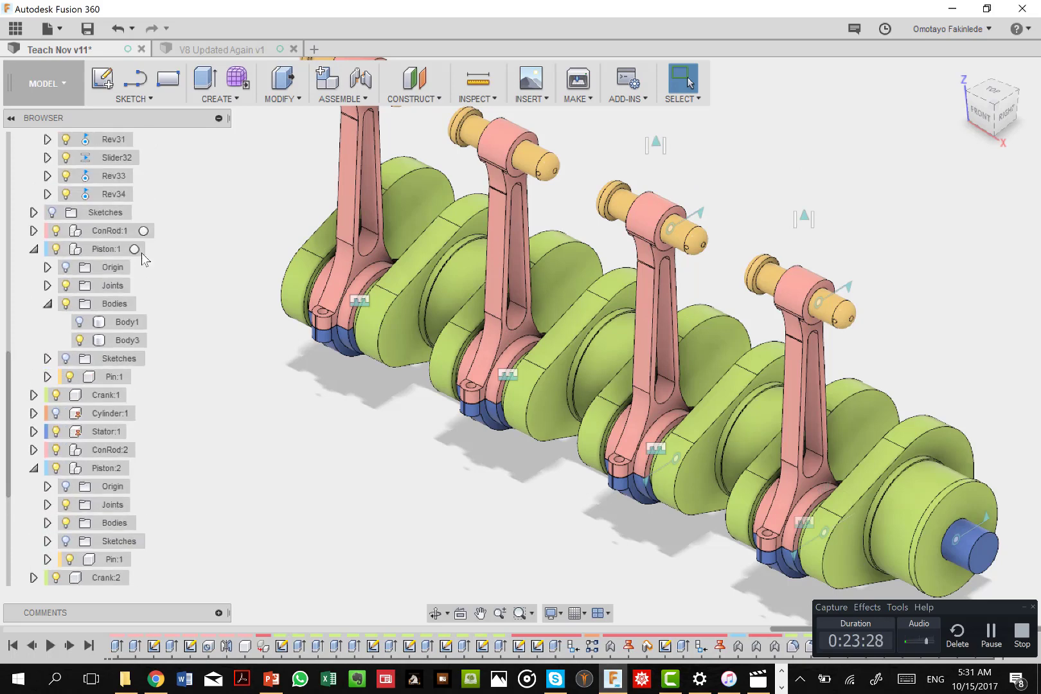
scroll(141, 253, up, 1)
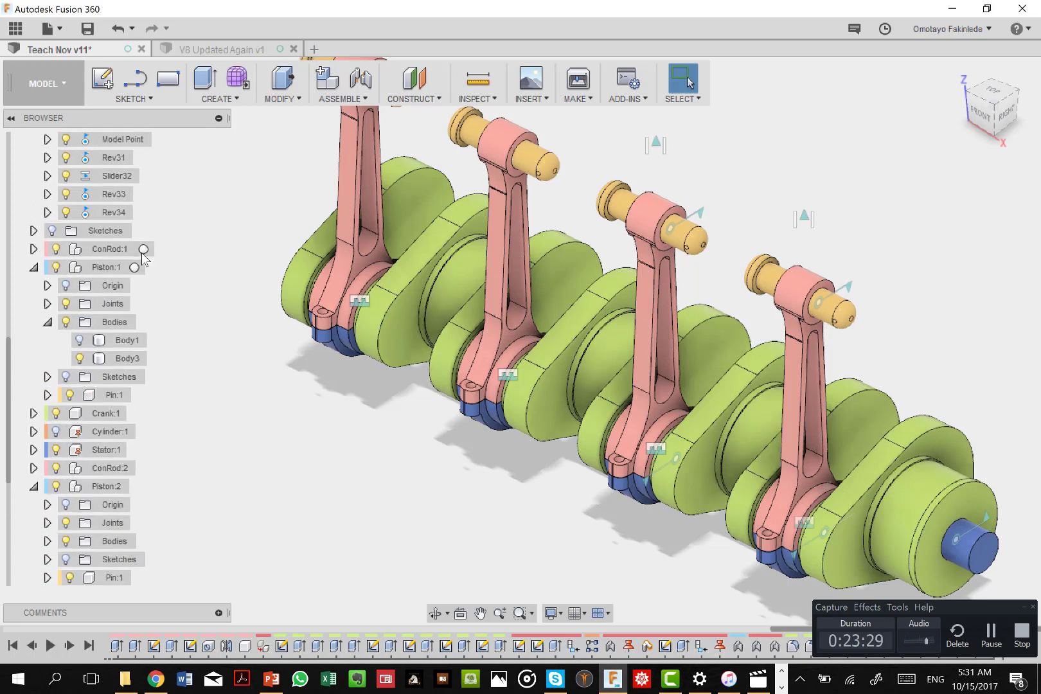
click(57, 430)
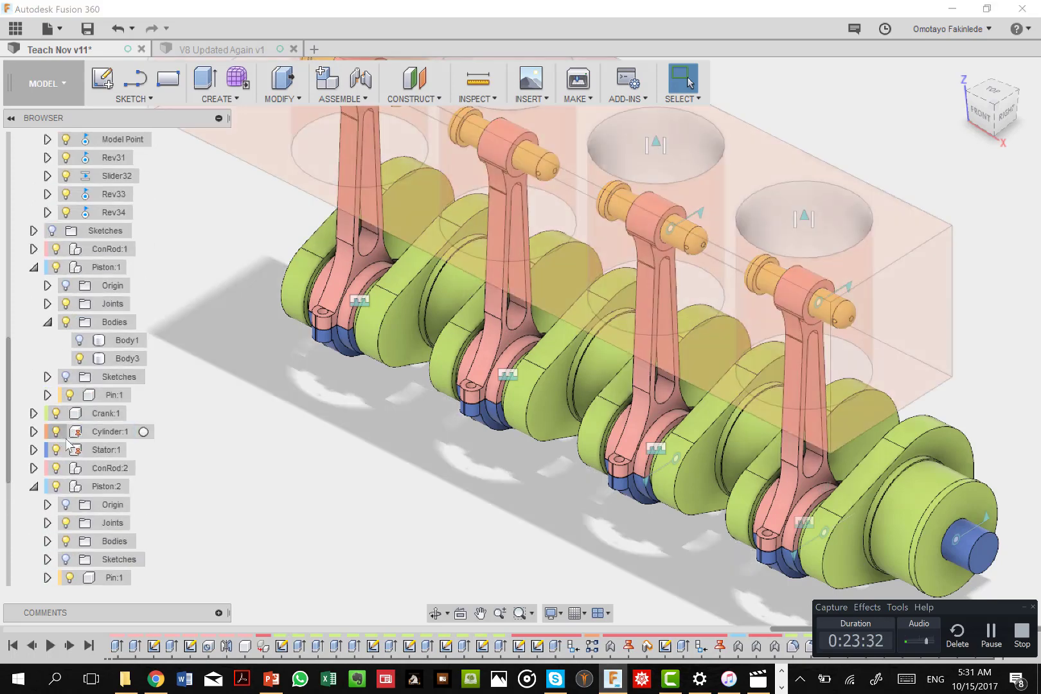
scroll(81, 469, down, 2)
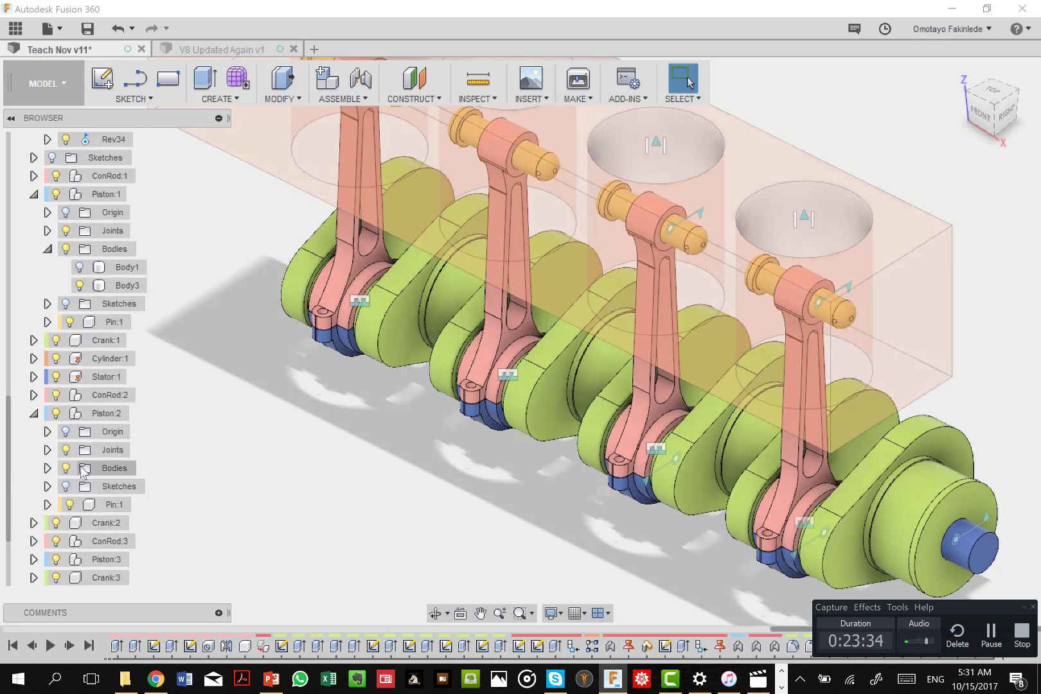
click(47, 468)
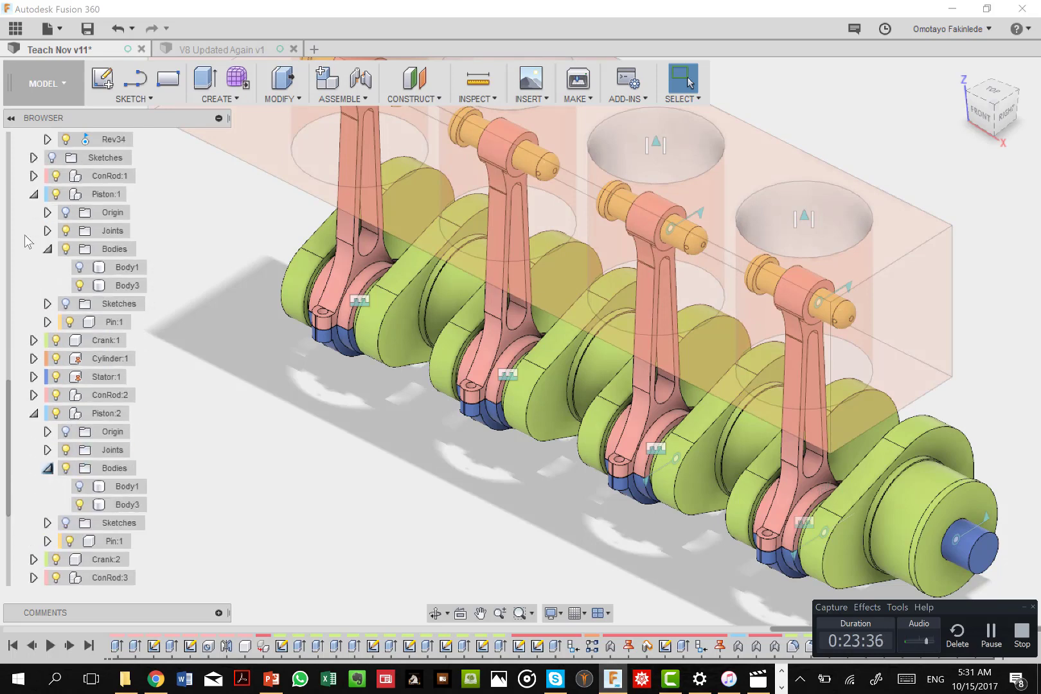
click(80, 486)
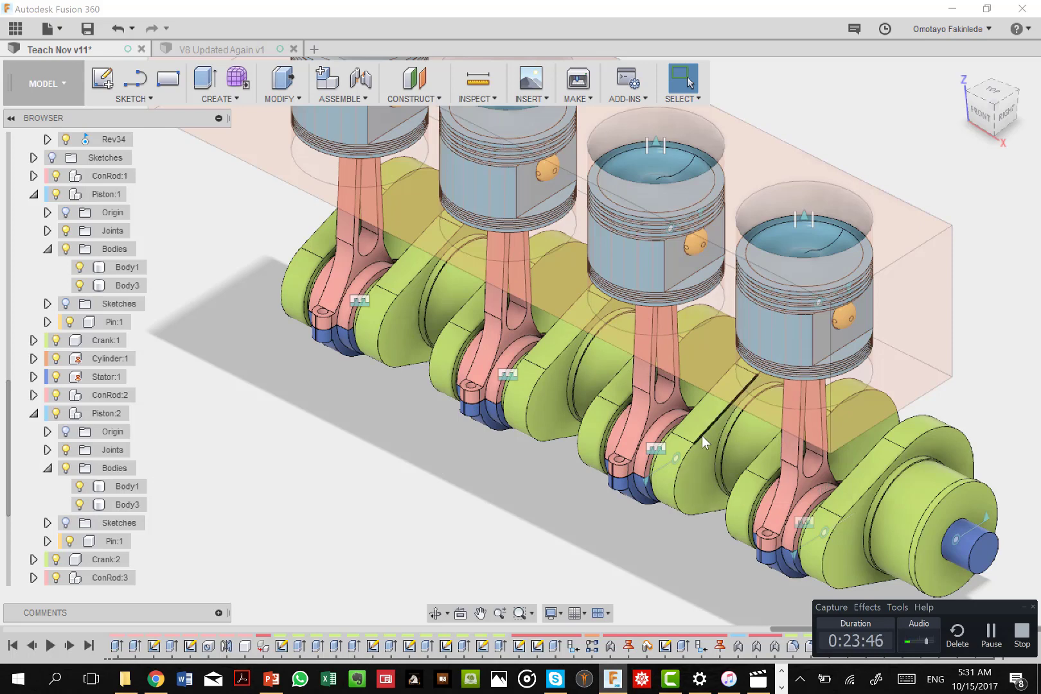
Rotate Crank:2 by 180 degrees about the axis of its circular journal edge using Move/Copy
right_click(100, 565)
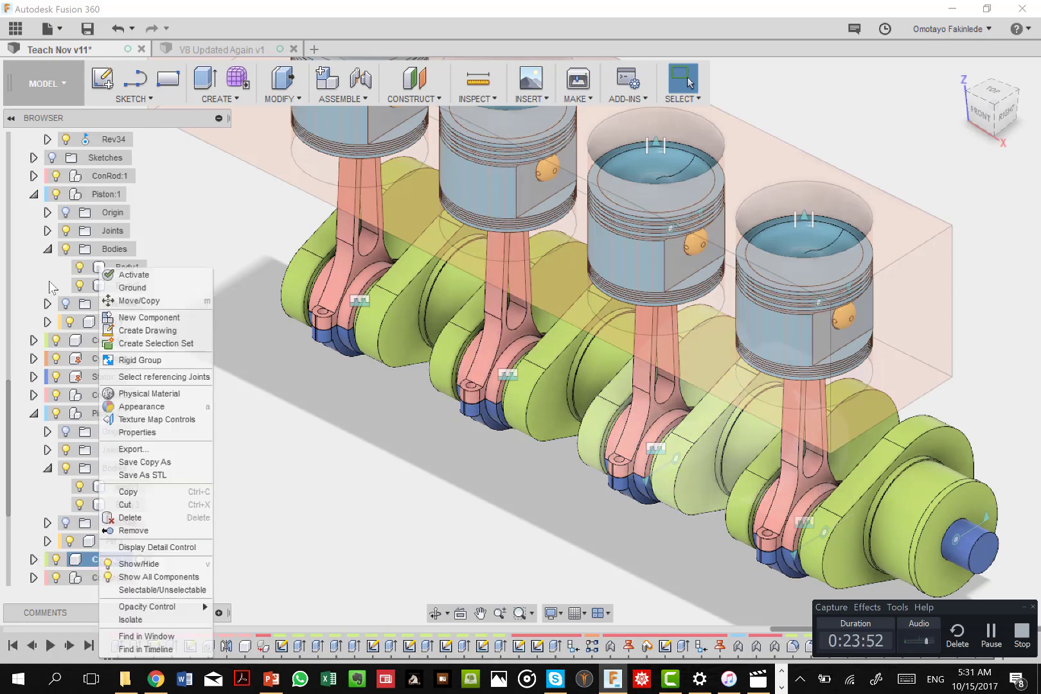
click(134, 301)
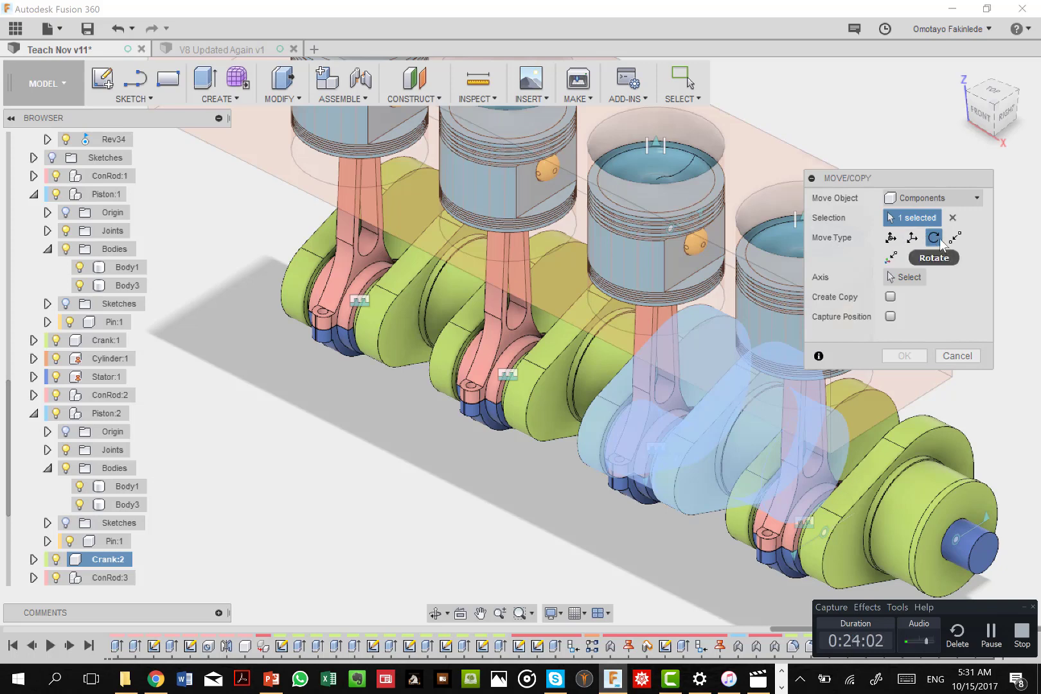
click(907, 281)
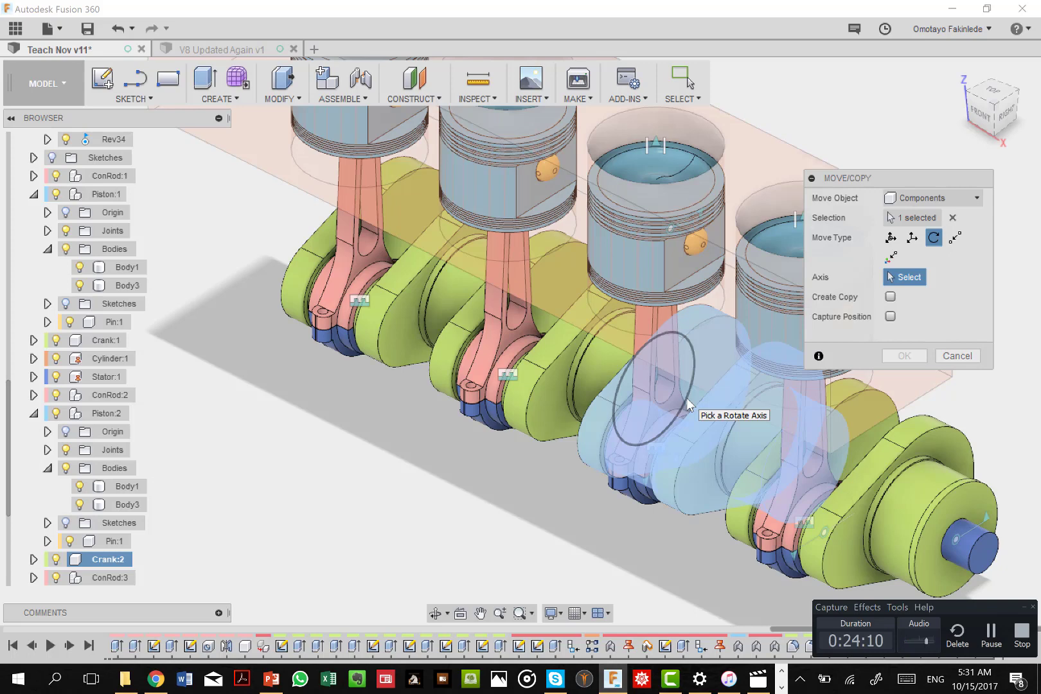
click(687, 404)
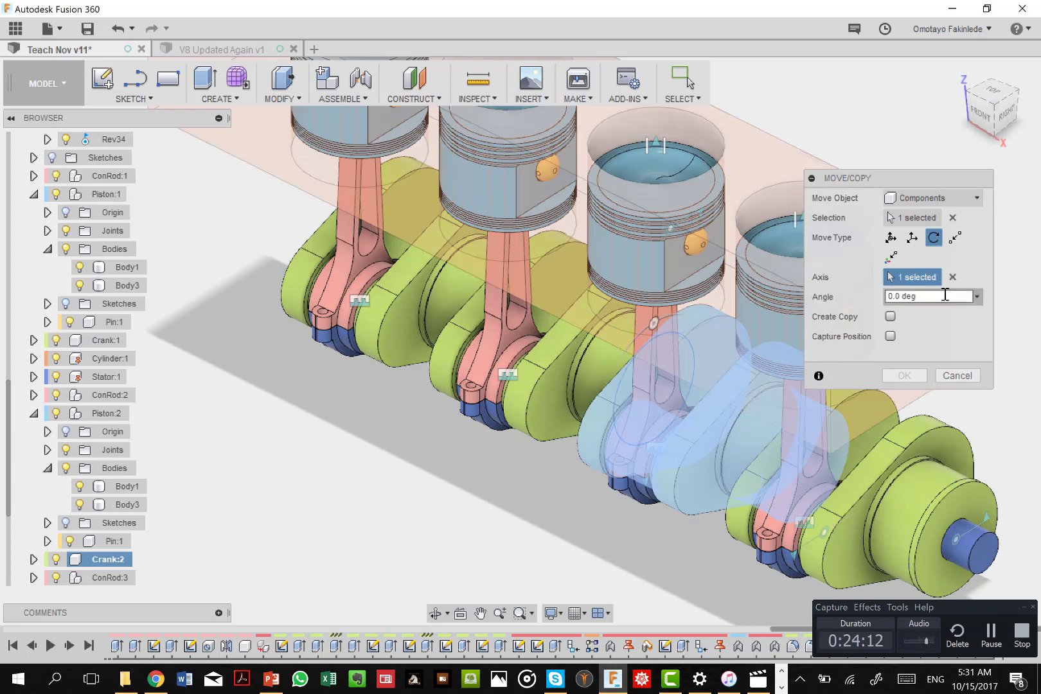
click(945, 295)
text(1)
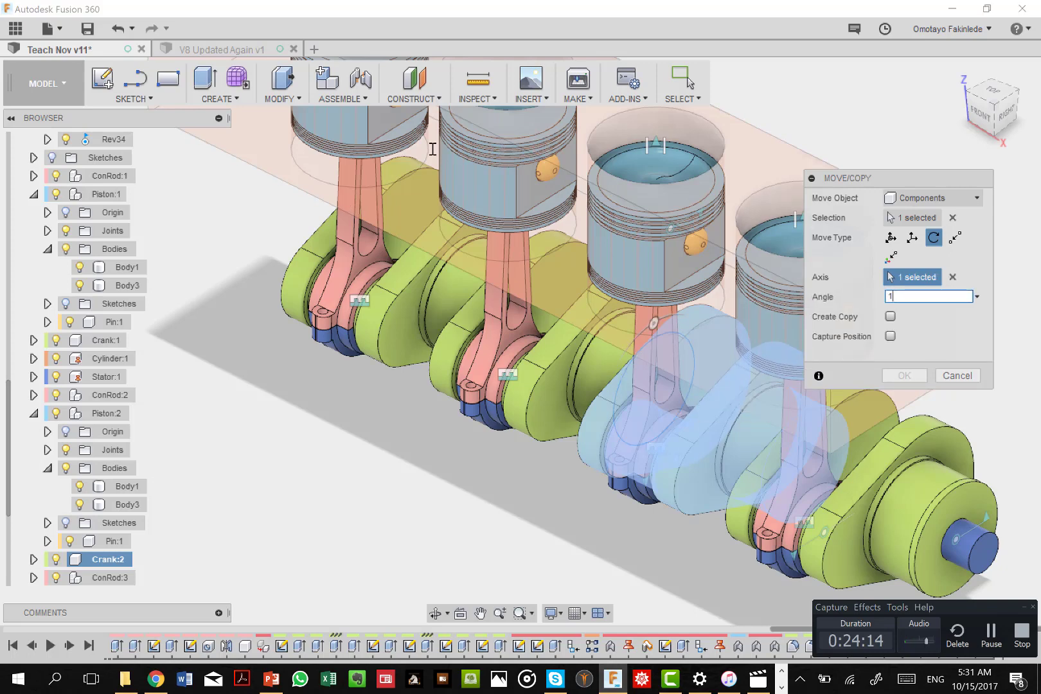
text(80)
key(Return)
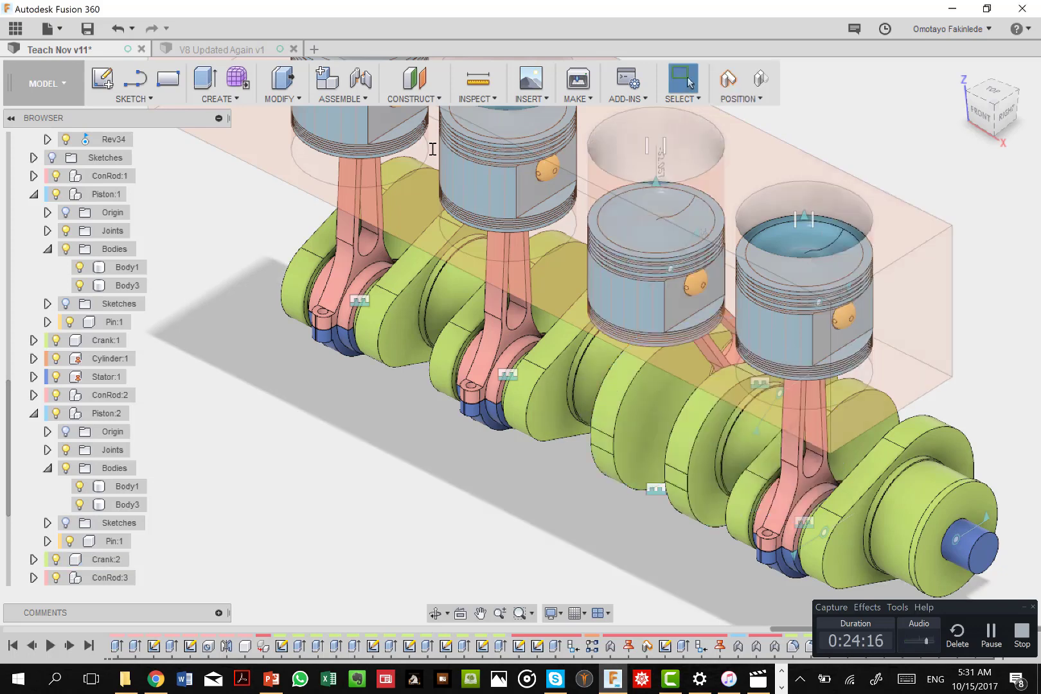
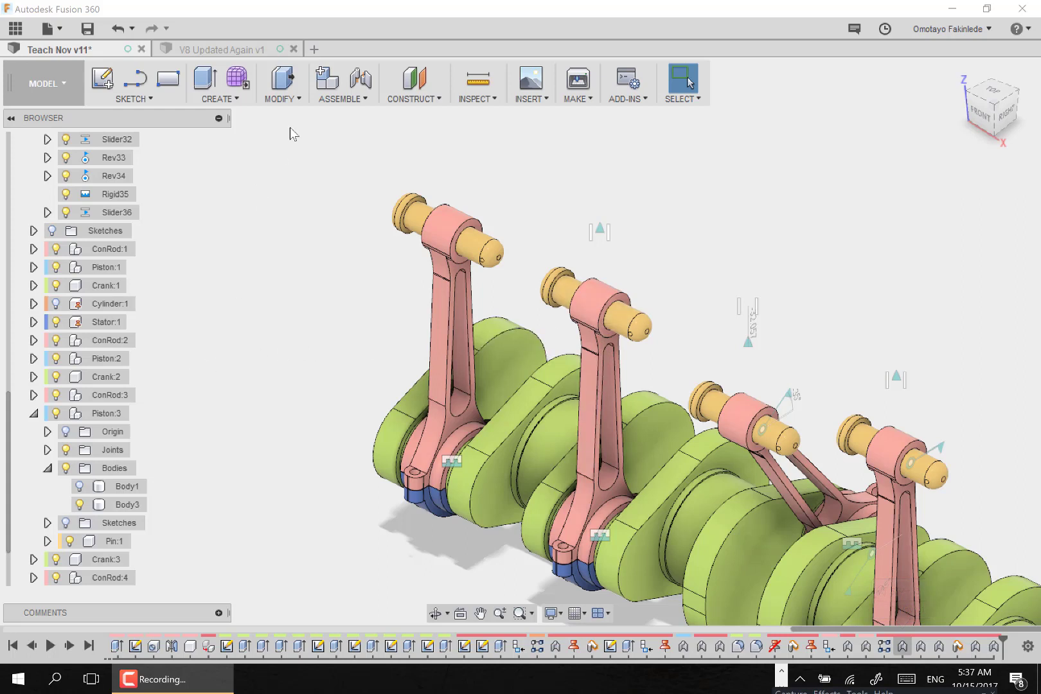
Create a Revolute as-built joint between ConRod:3 and the Pin:1 component of Piston:3, positioned at the rod's small end
click(340, 98)
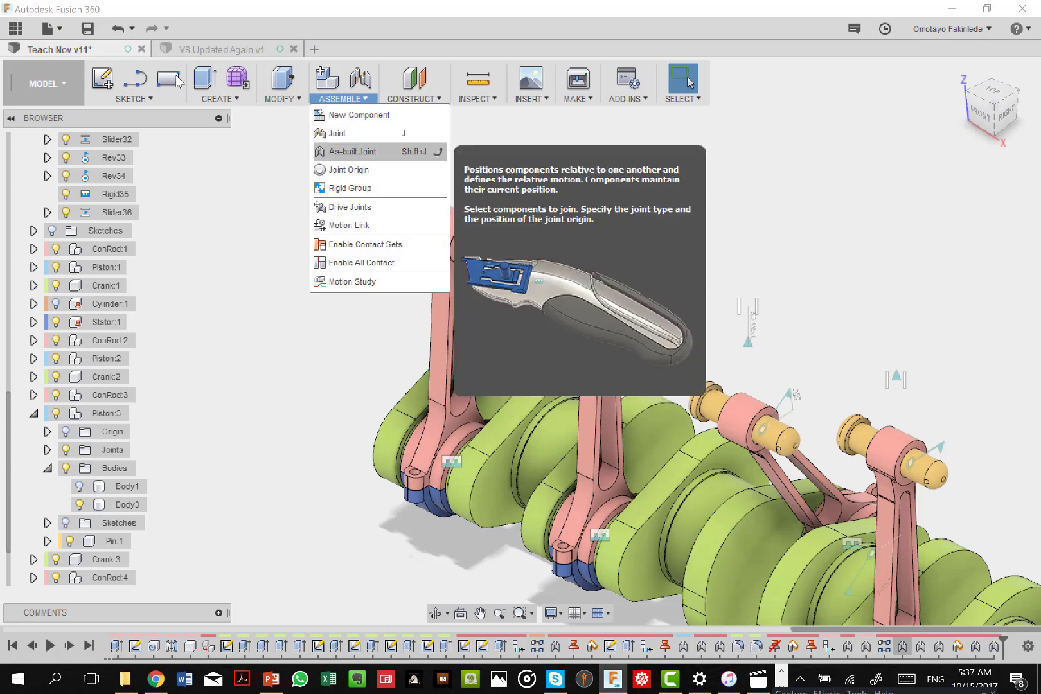
click(352, 152)
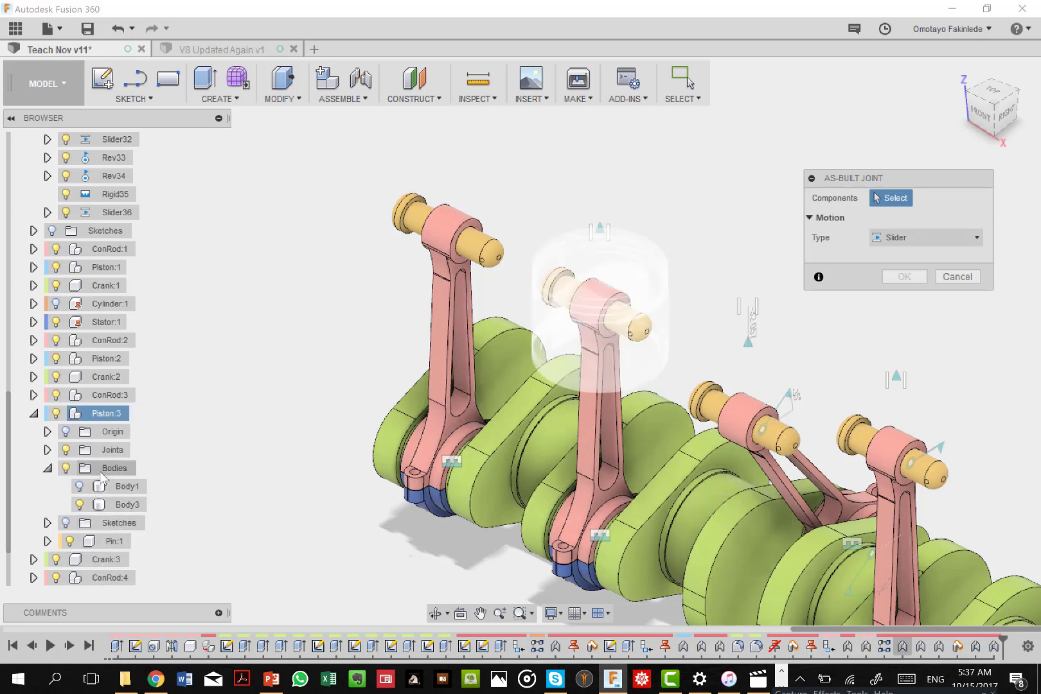
click(108, 395)
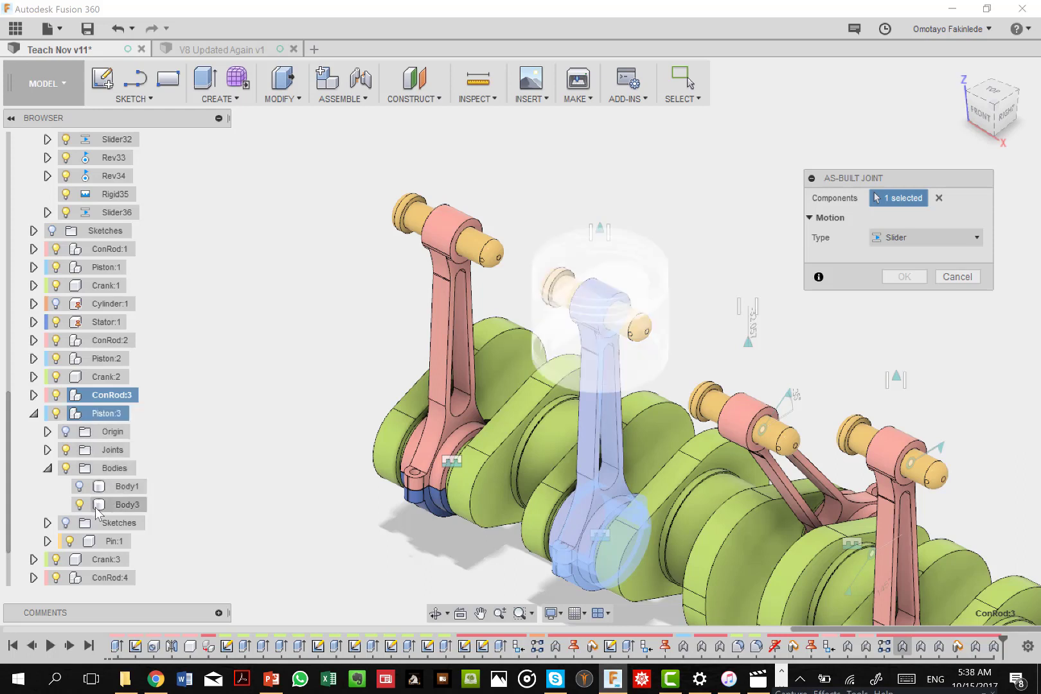
click(109, 541)
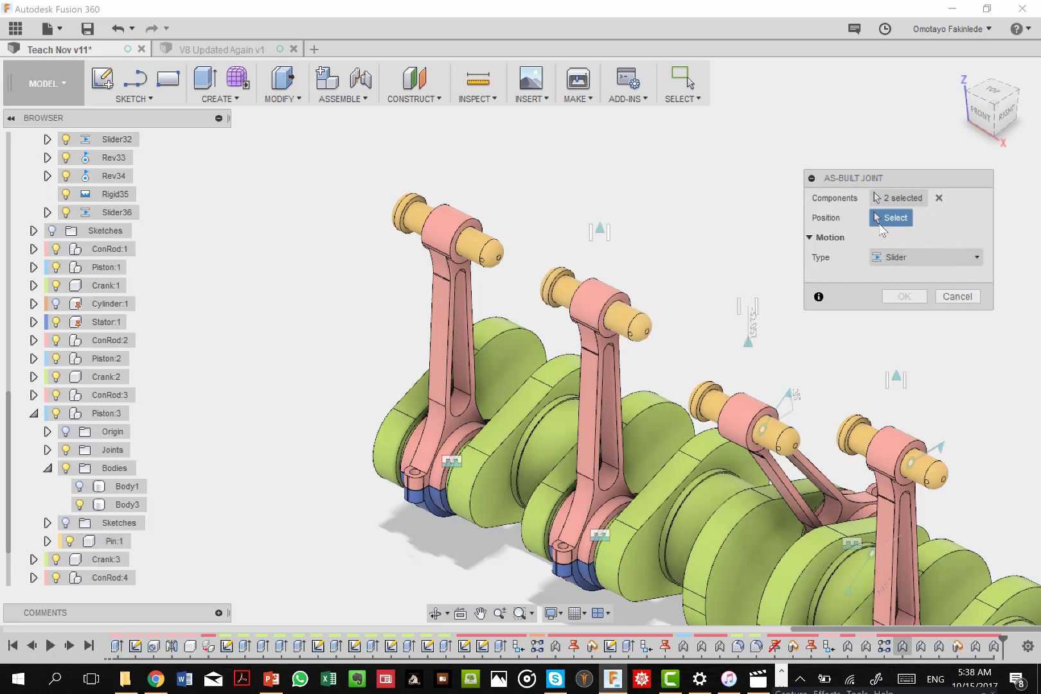
click(977, 256)
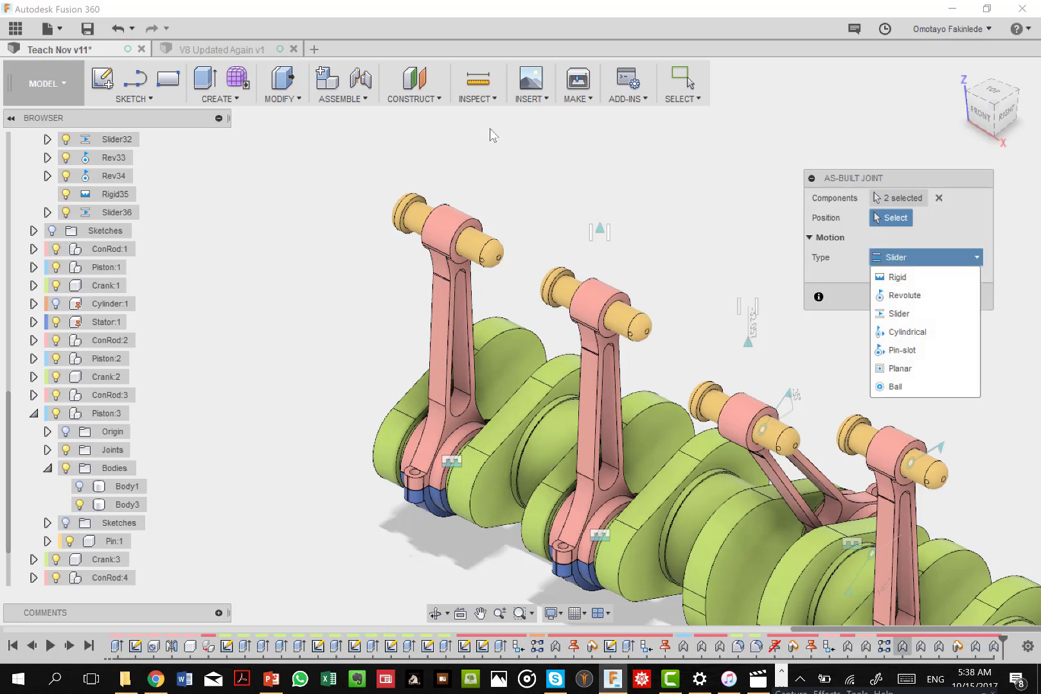
click(904, 295)
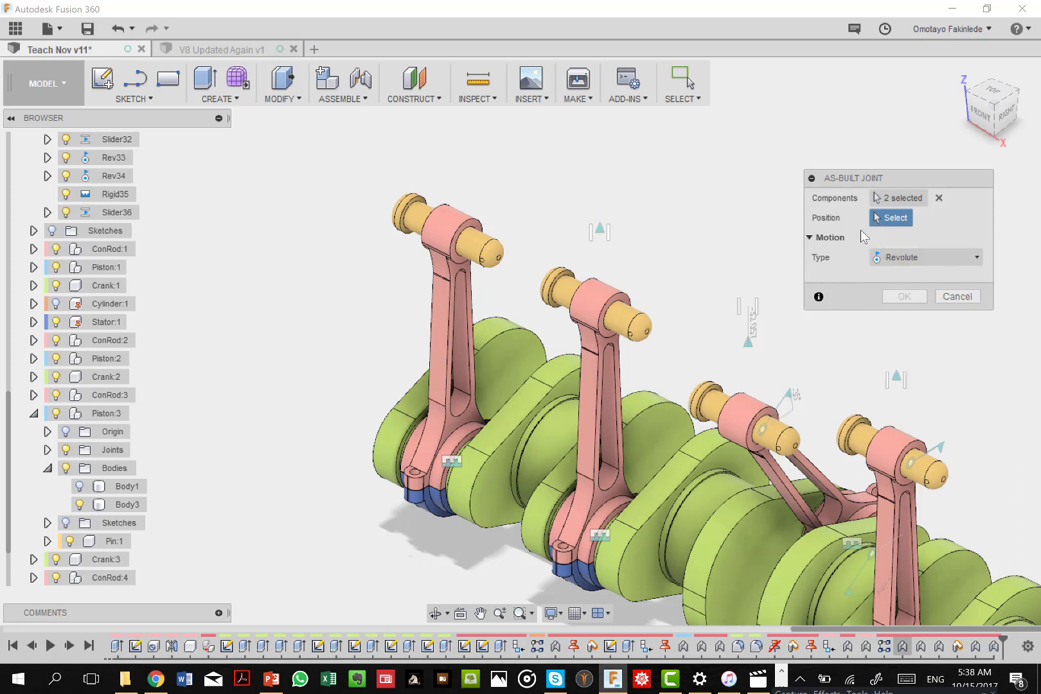
click(612, 319)
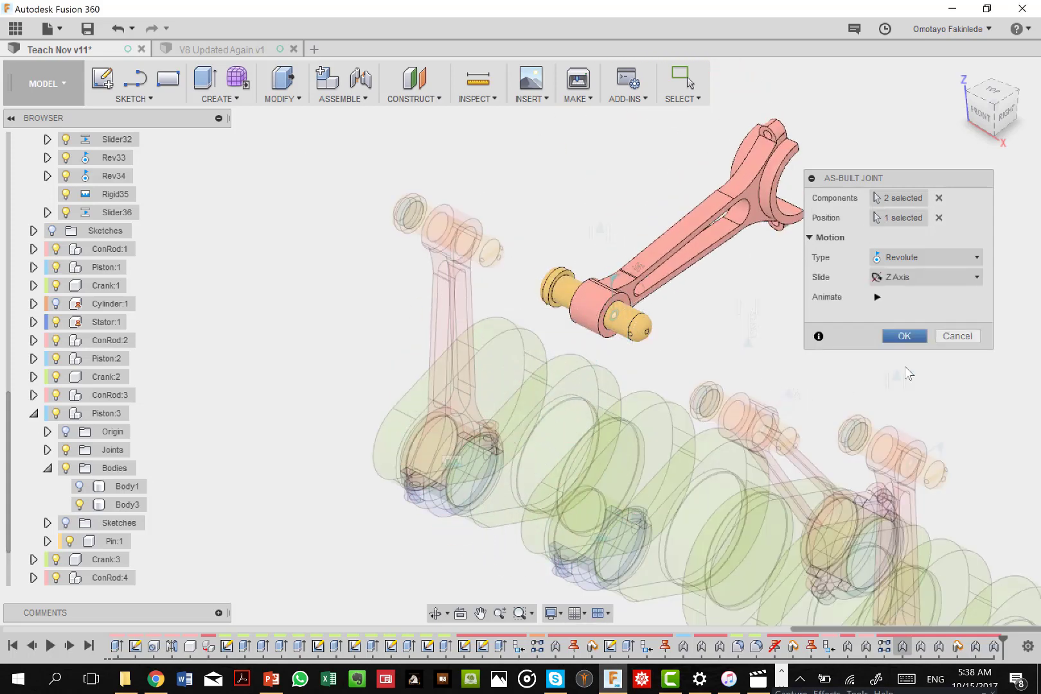
click(904, 336)
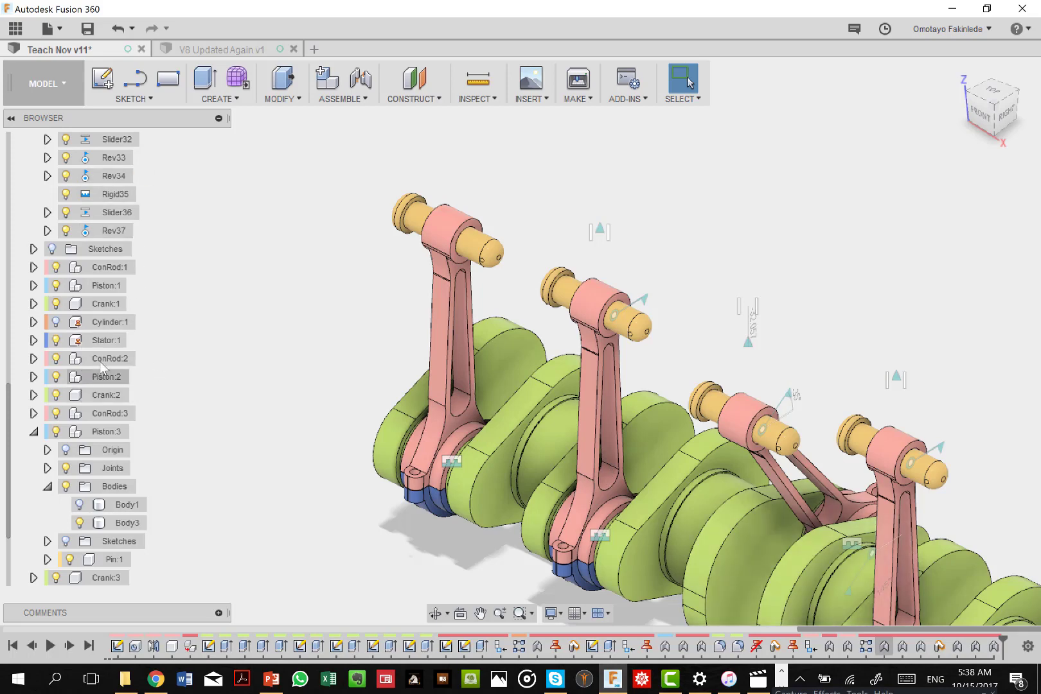
Make Cylinder:1 and Body1 of Piston:3 visible again
click(56, 322)
click(56, 322)
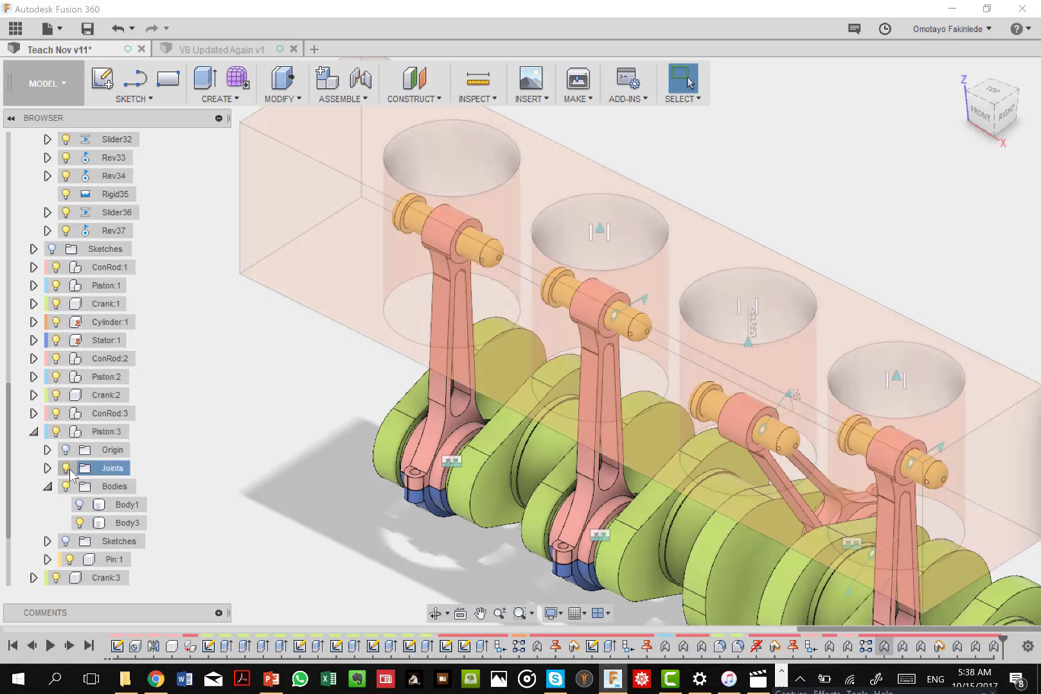
click(79, 505)
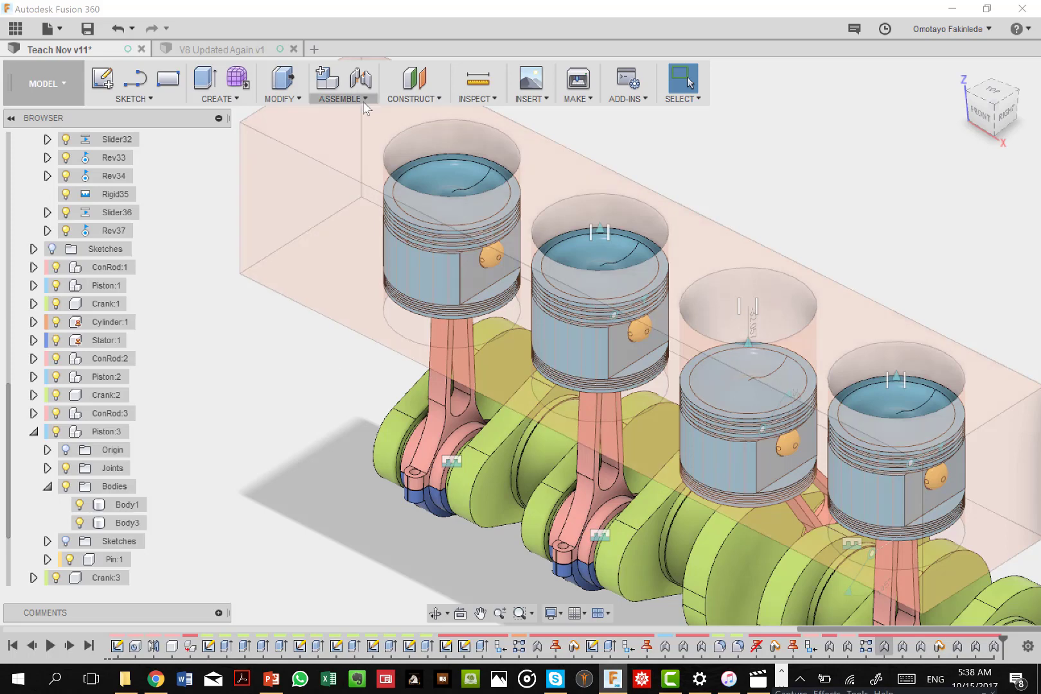
Create a Revolute as-built joint between ConRod:3 and Crank:3, positioned at the rod's big end
click(343, 98)
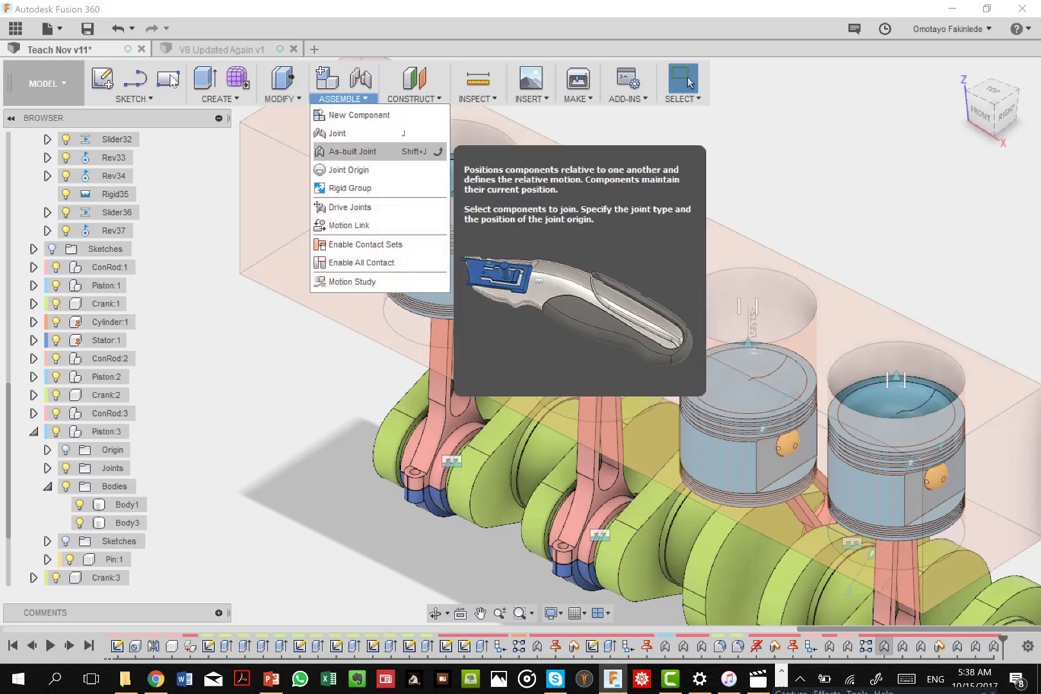
click(352, 151)
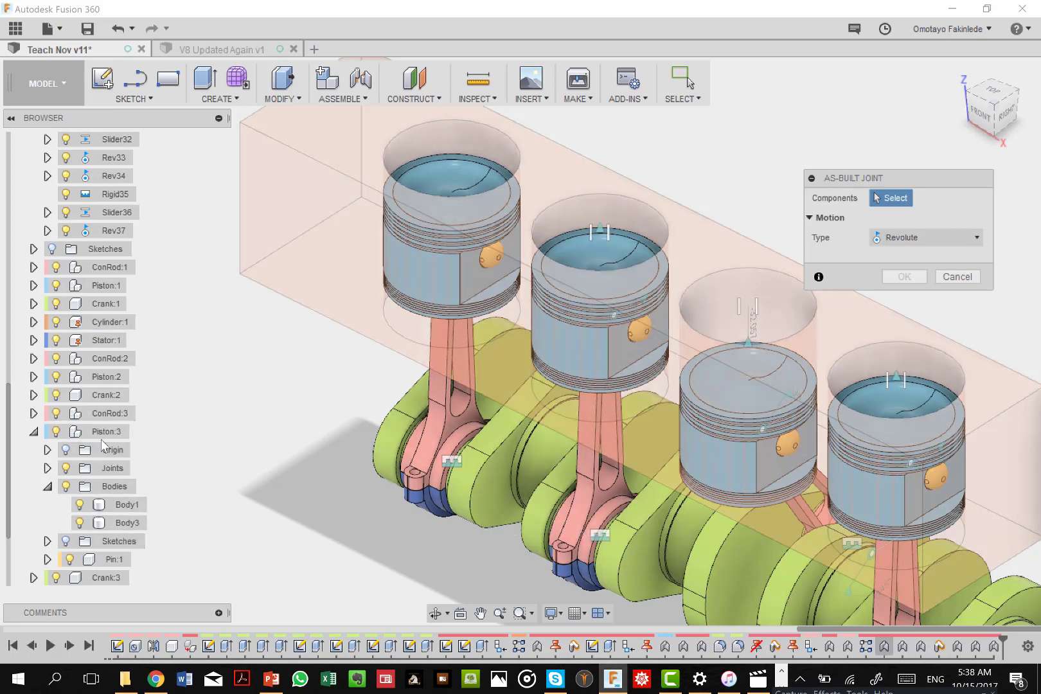
click(106, 413)
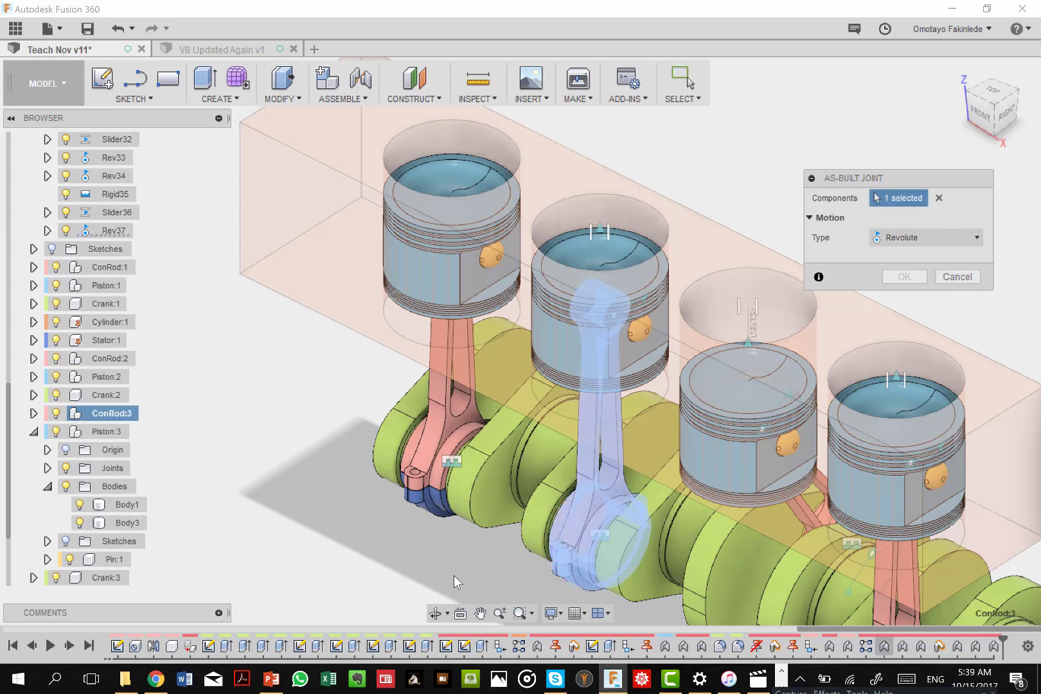
click(101, 577)
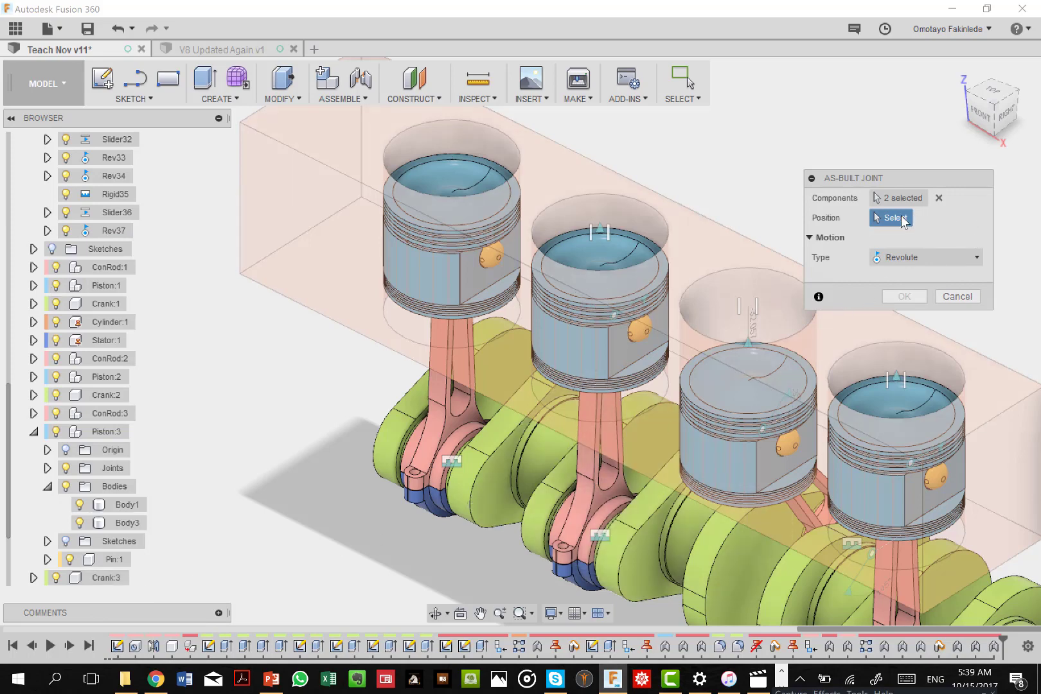
click(556, 534)
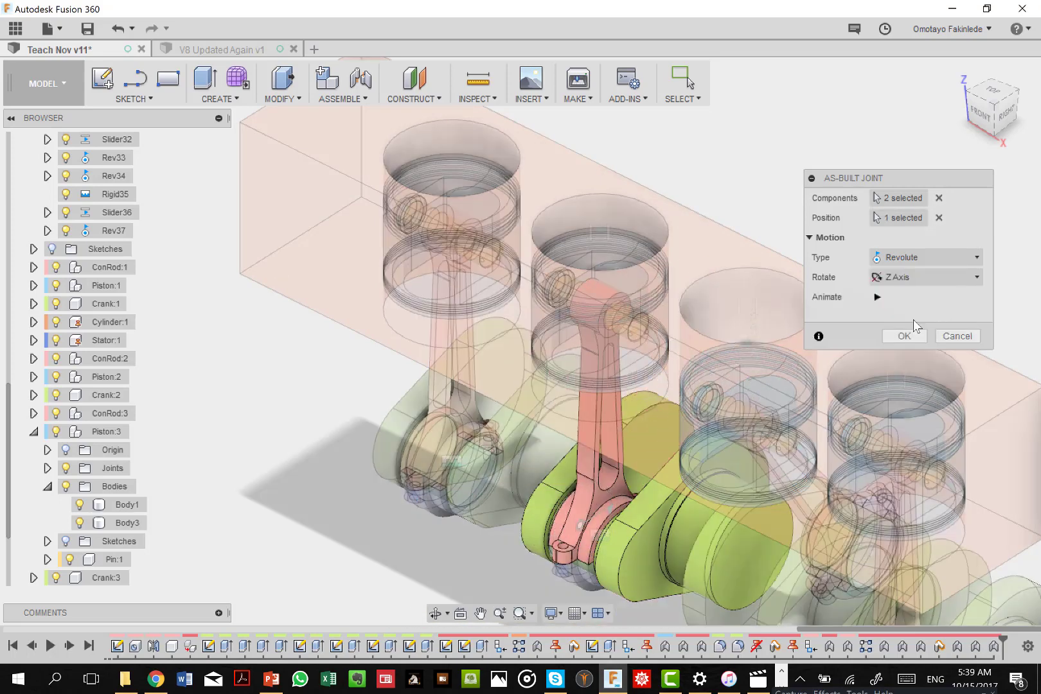
click(907, 335)
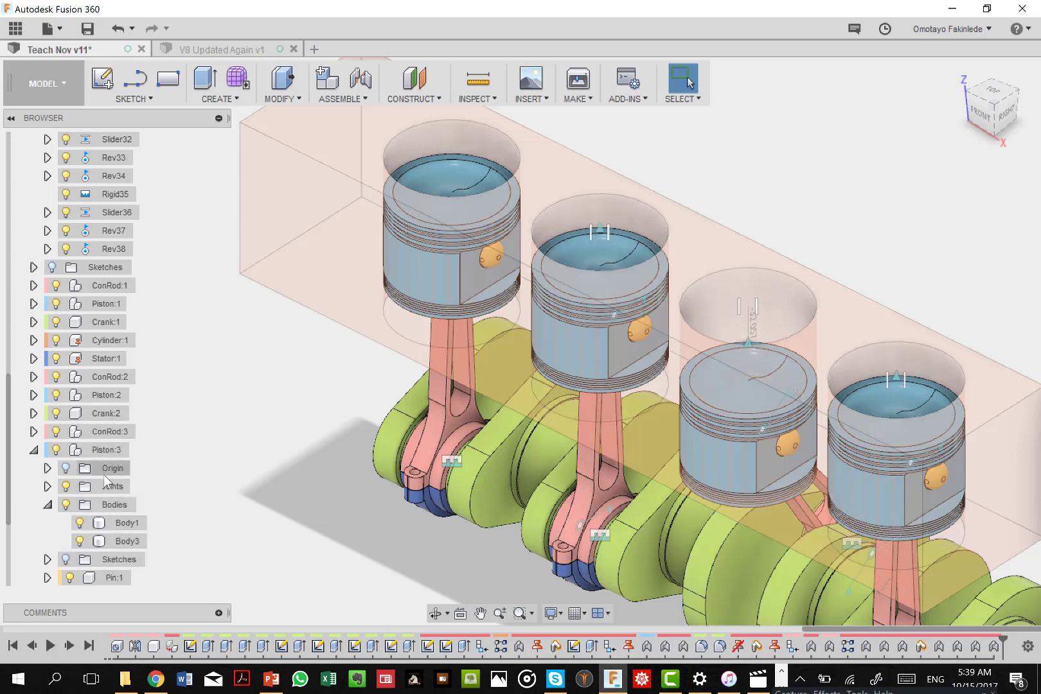
Rotate Crank:3 by 180 degrees about the axis of its circular journal edge using Move/Copy
click(34, 451)
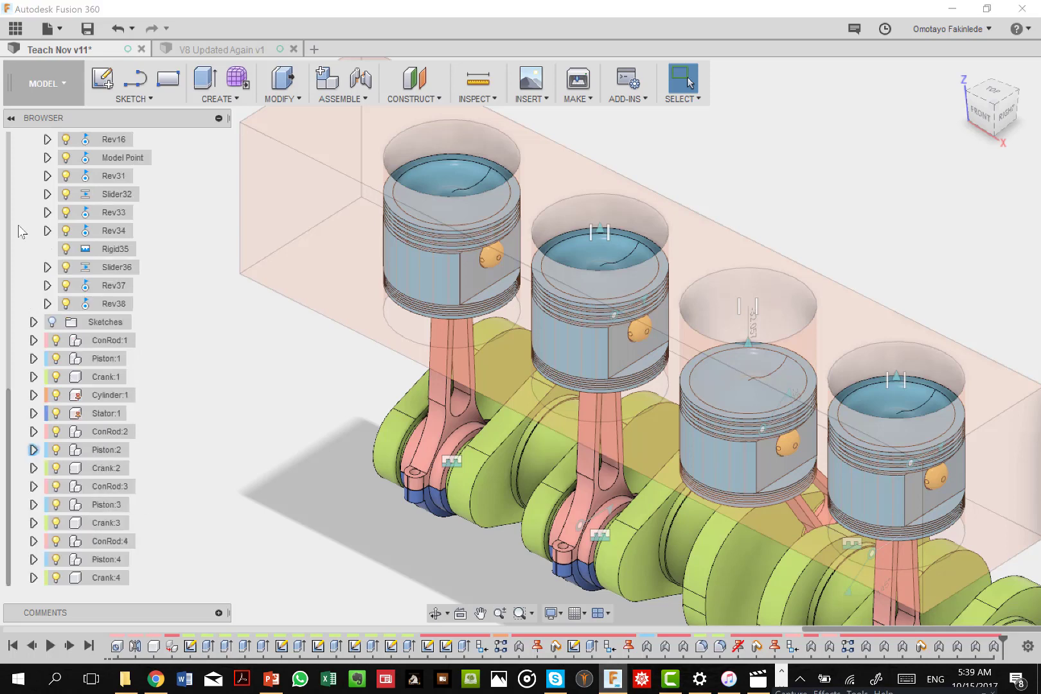
click(103, 522)
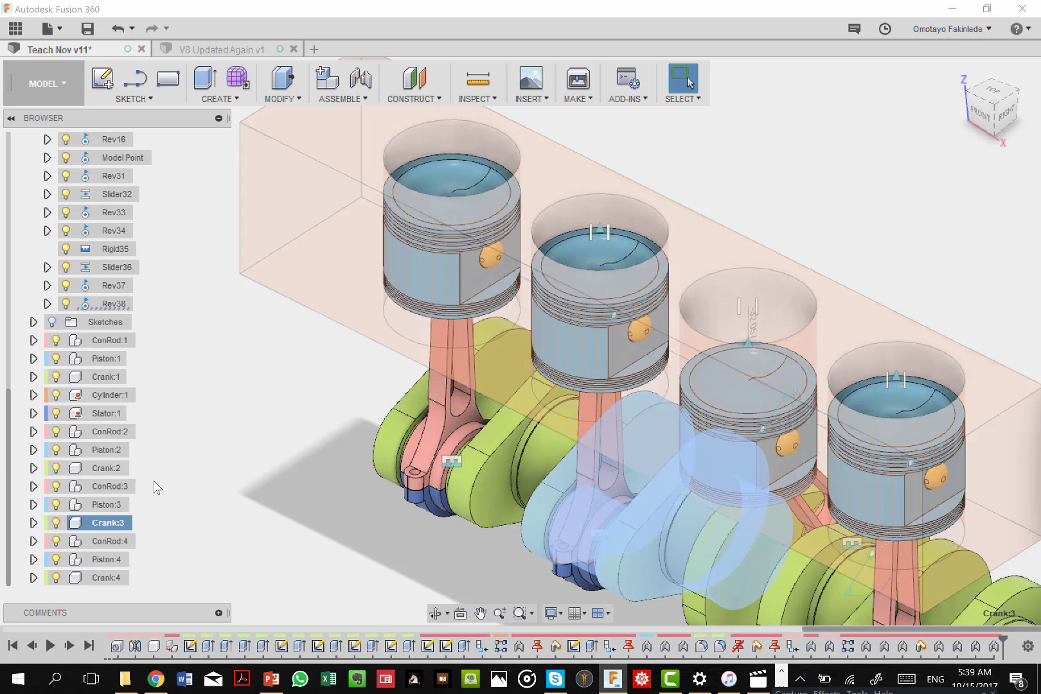
right_click(111, 522)
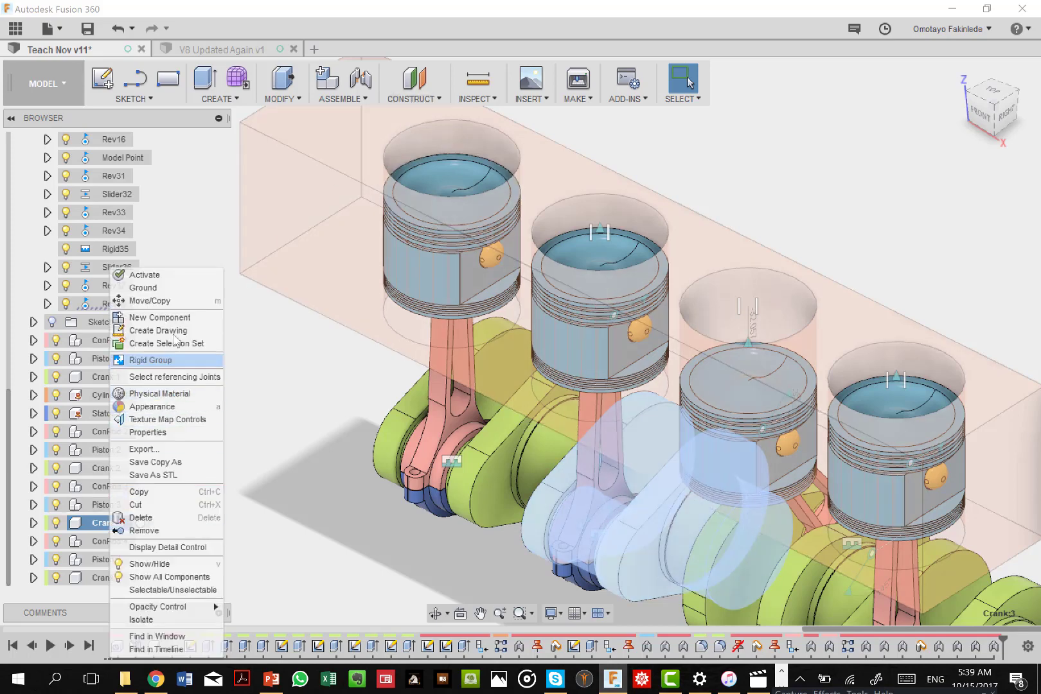
click(169, 303)
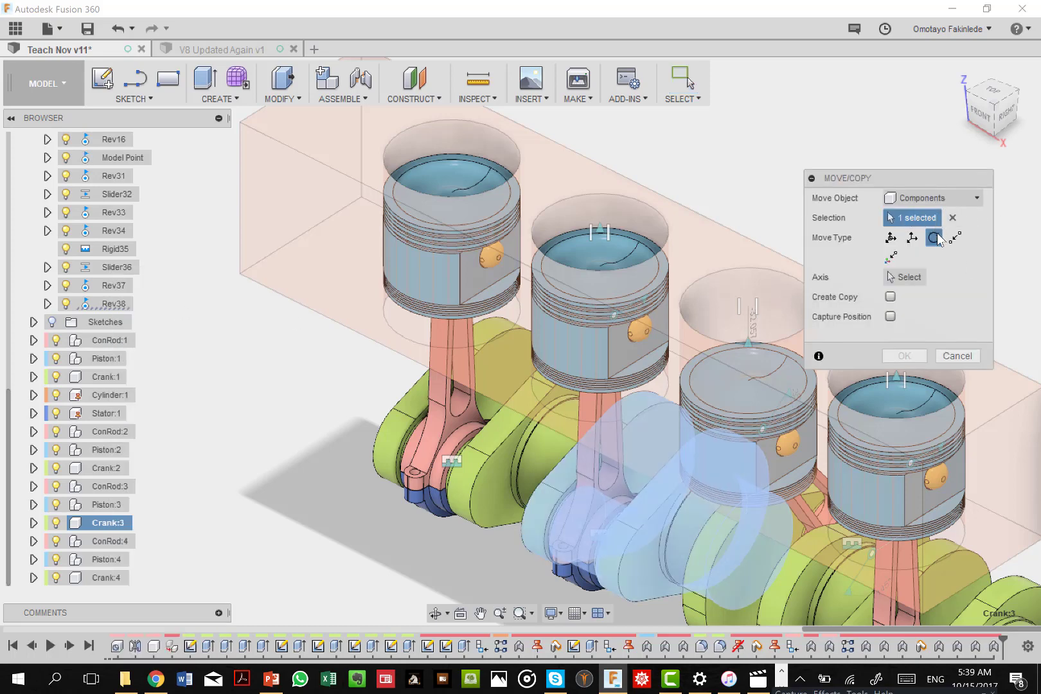
click(910, 277)
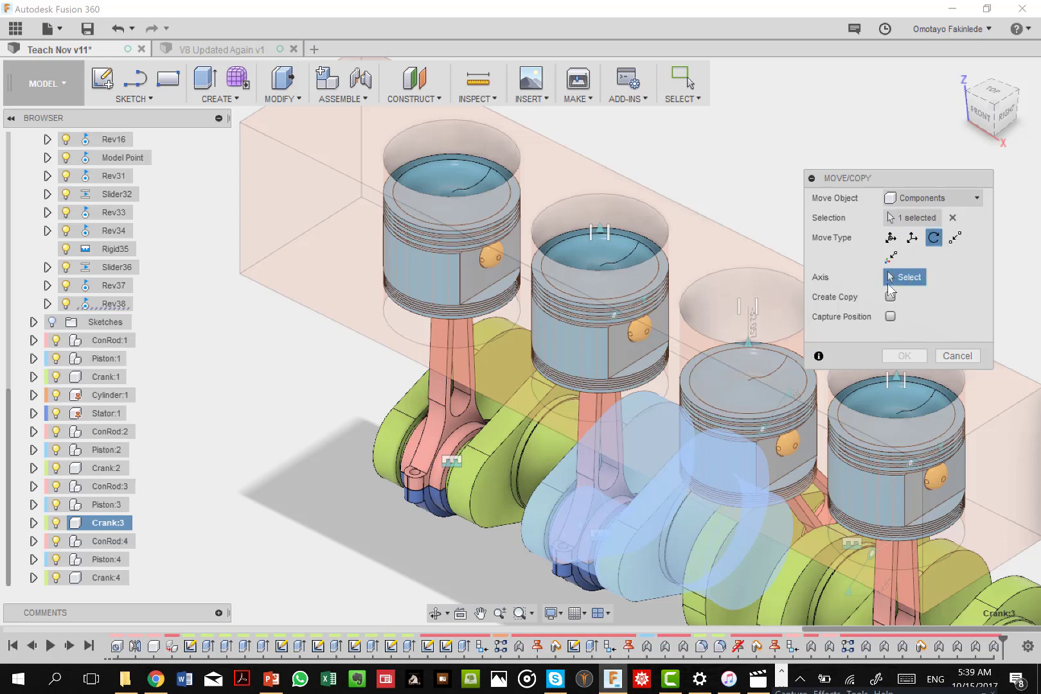
click(643, 466)
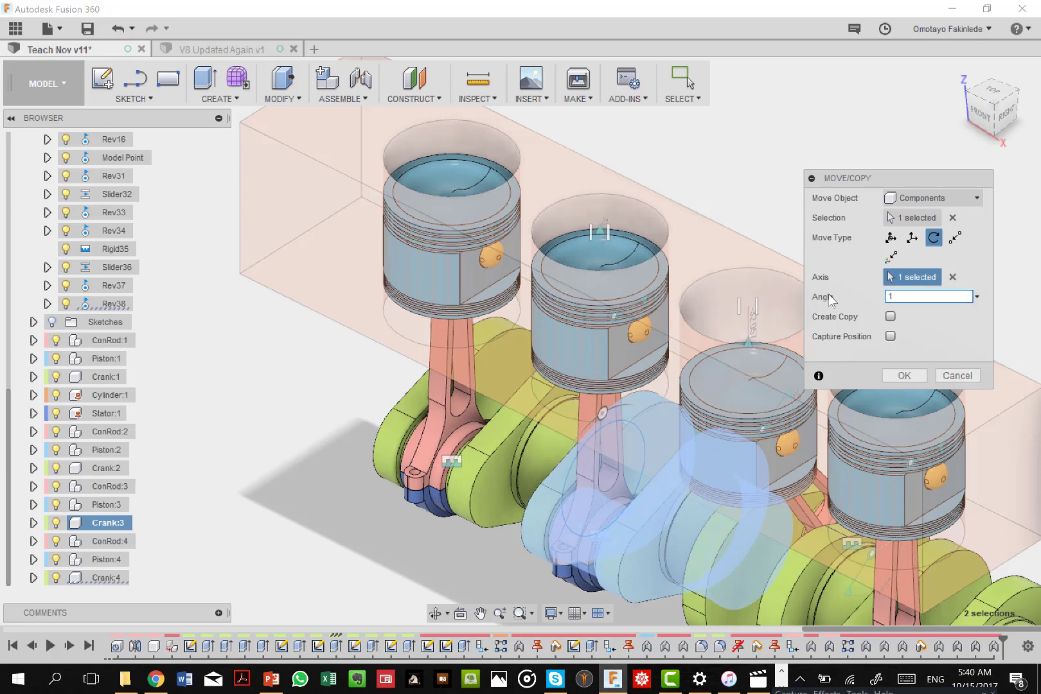
text(80)
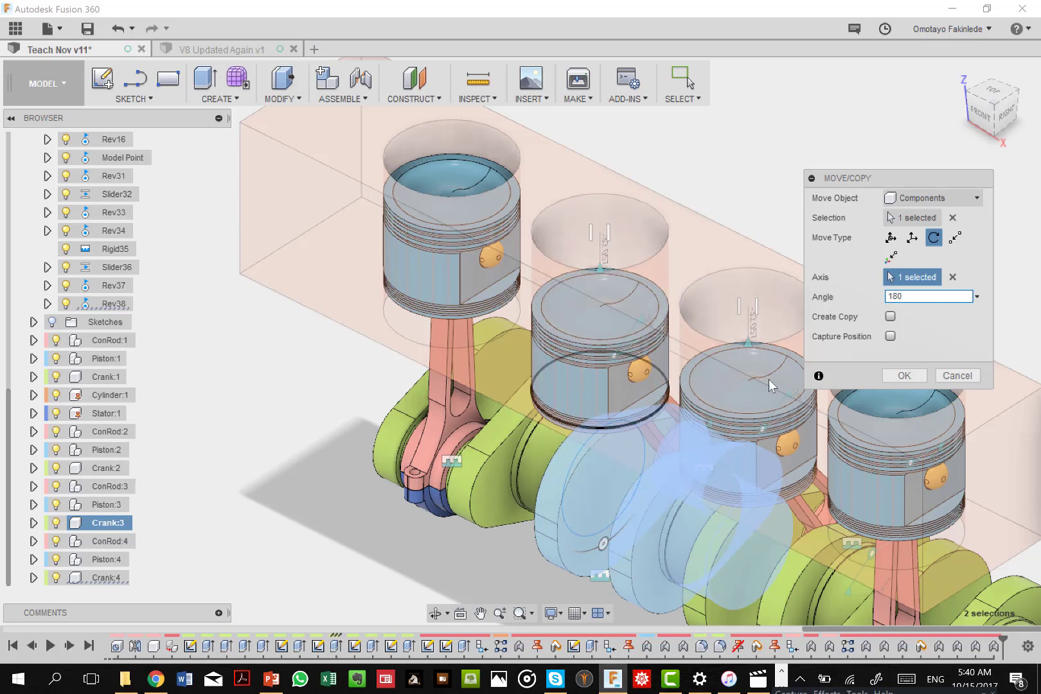
click(913, 375)
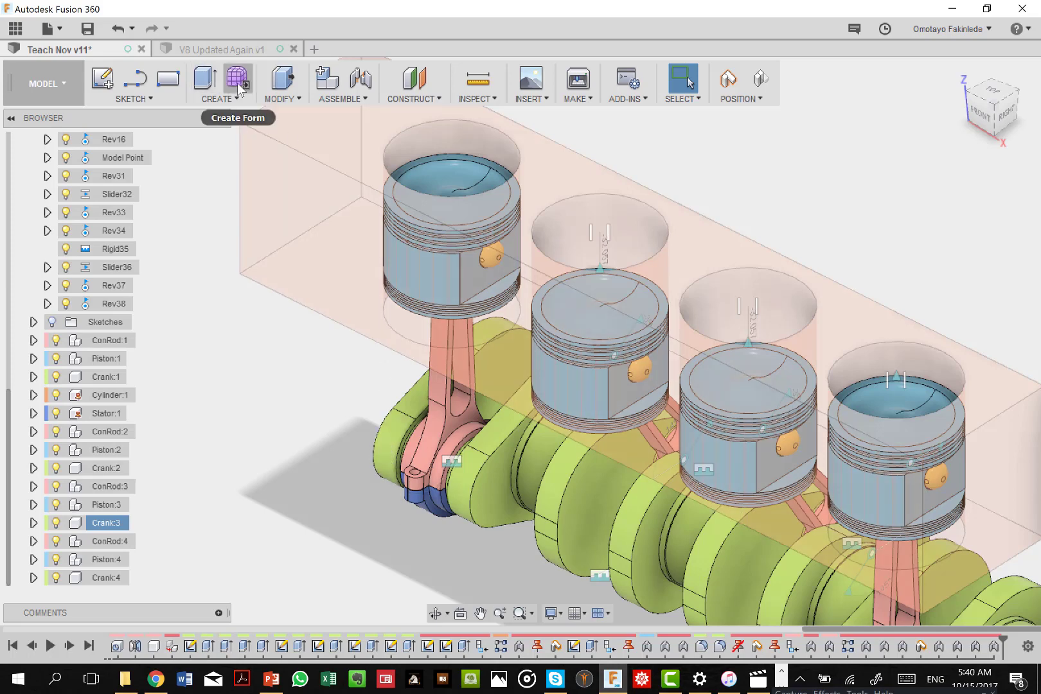
Capture the moved position and create a Rigid as-built joint between Crank:3 and Crank:1
click(324, 98)
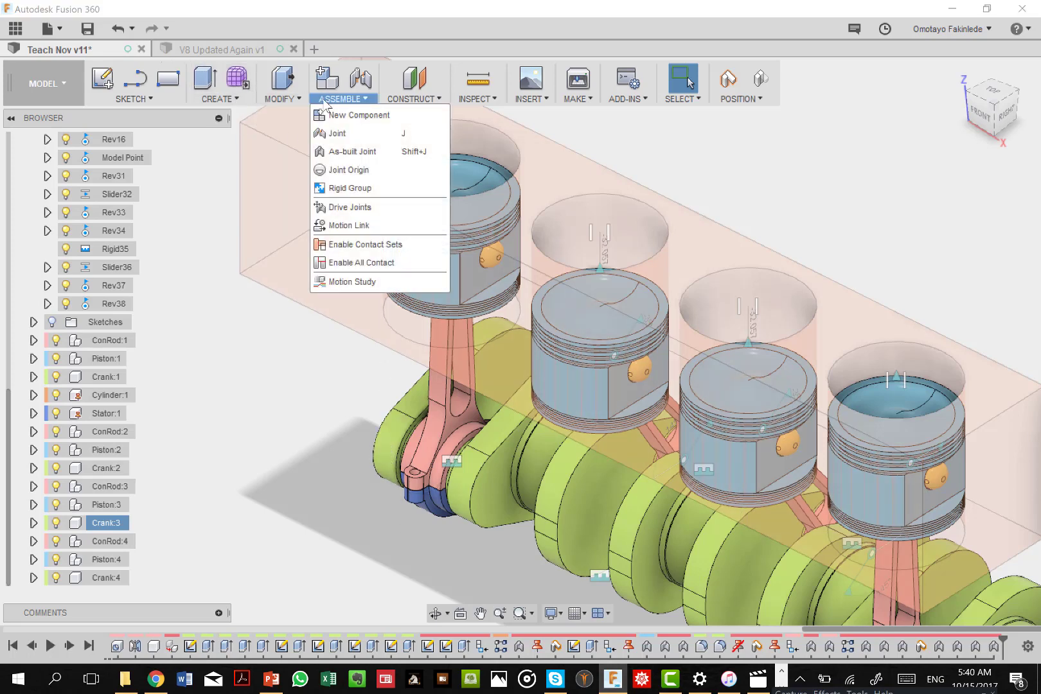
click(336, 154)
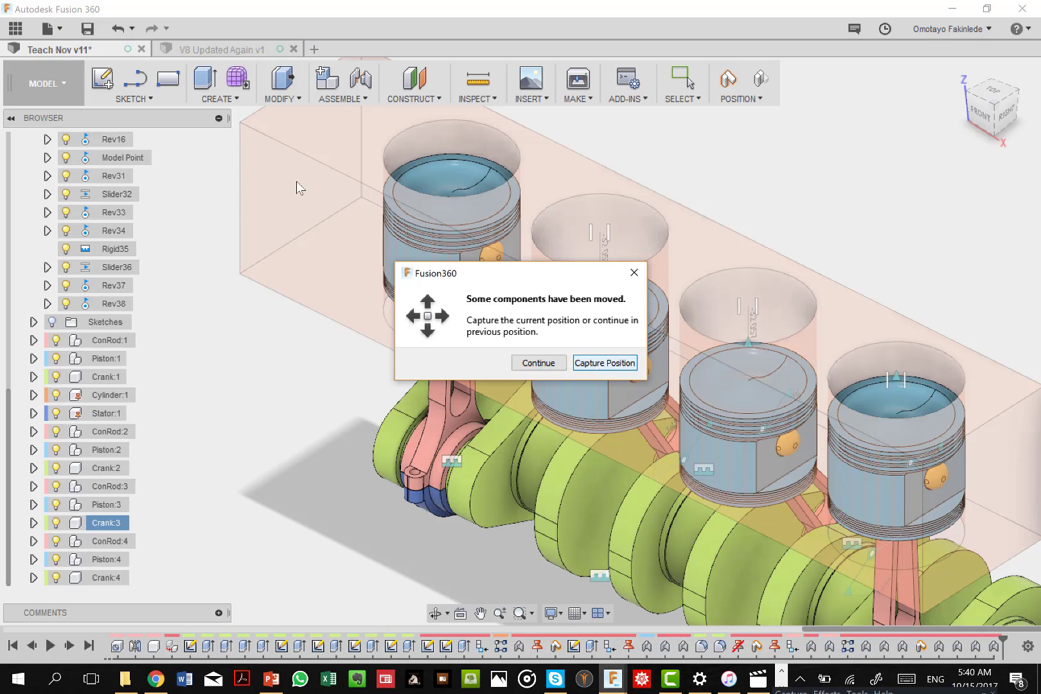
click(595, 364)
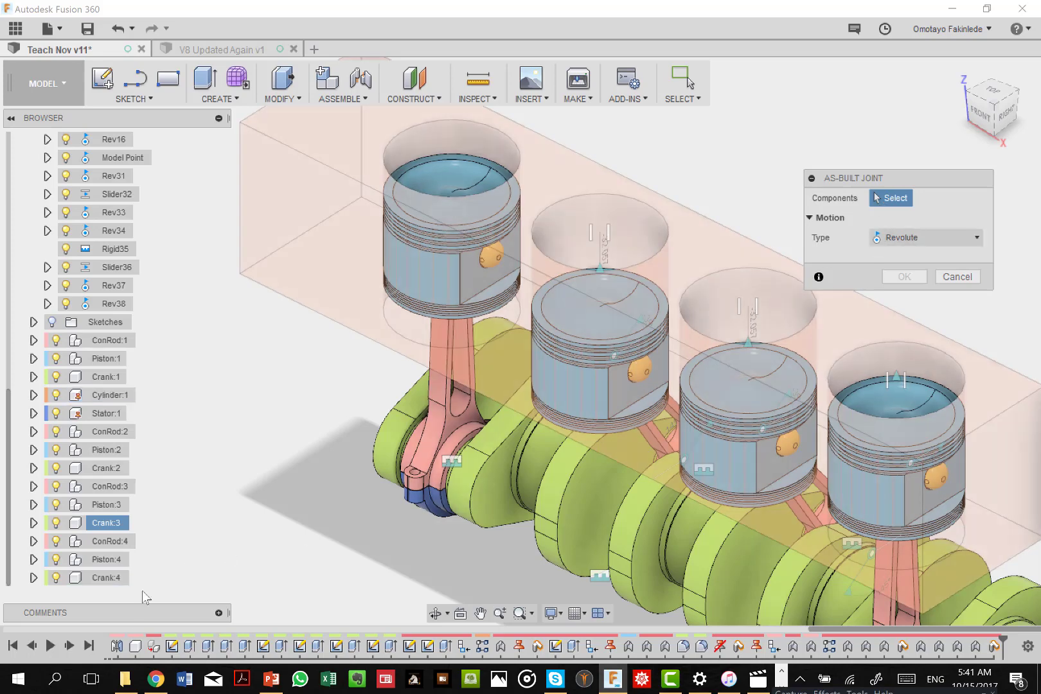
click(109, 522)
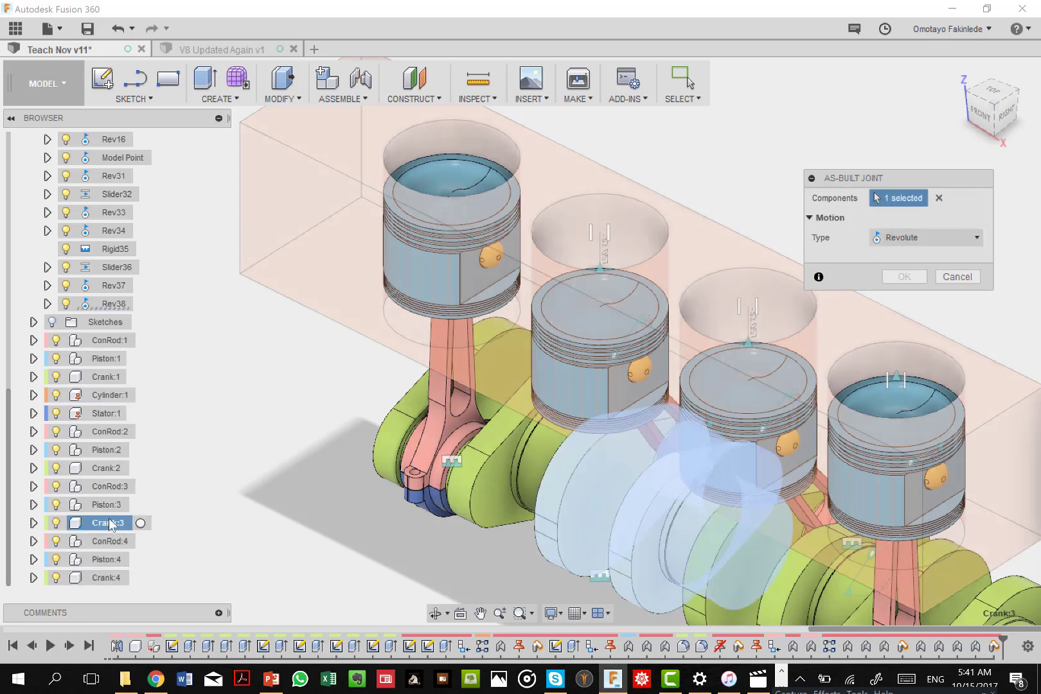
click(96, 377)
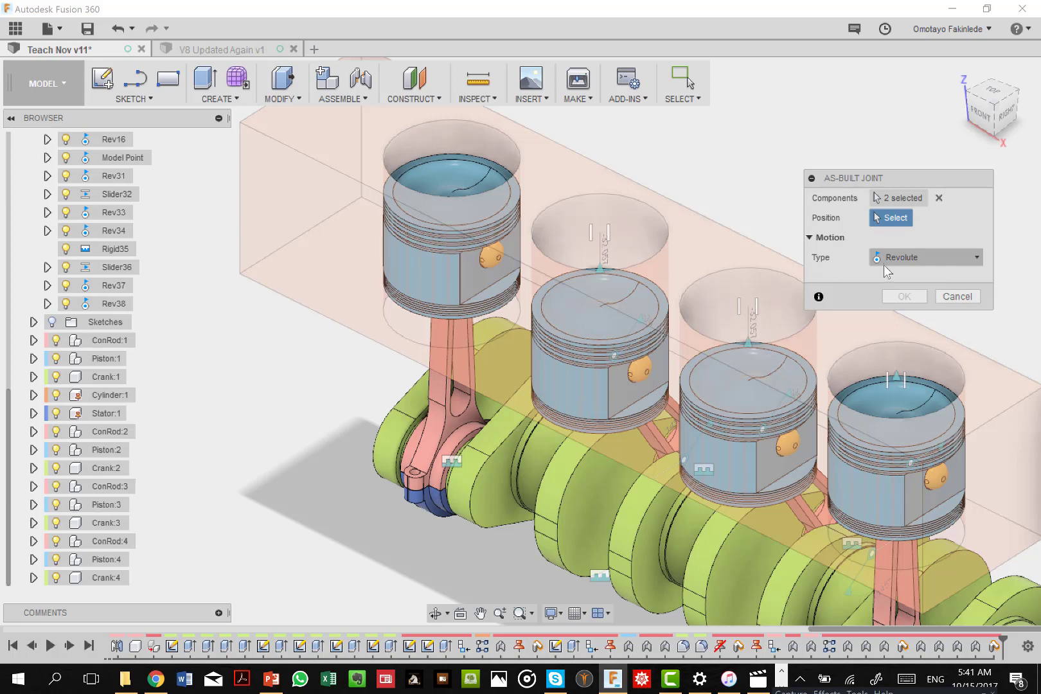
click(959, 256)
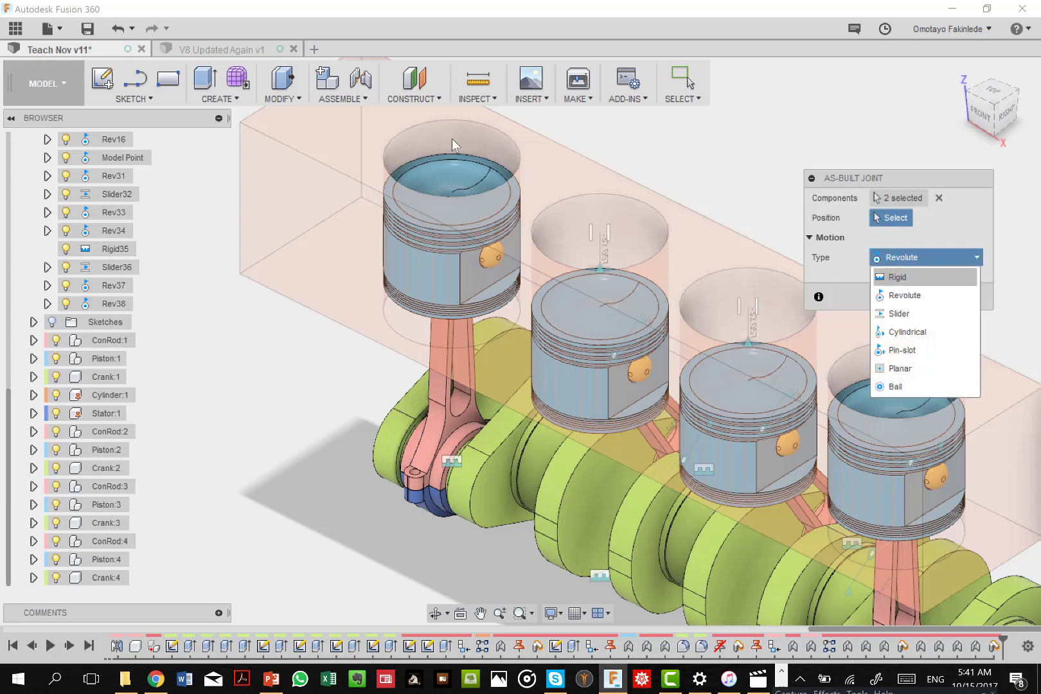
click(900, 277)
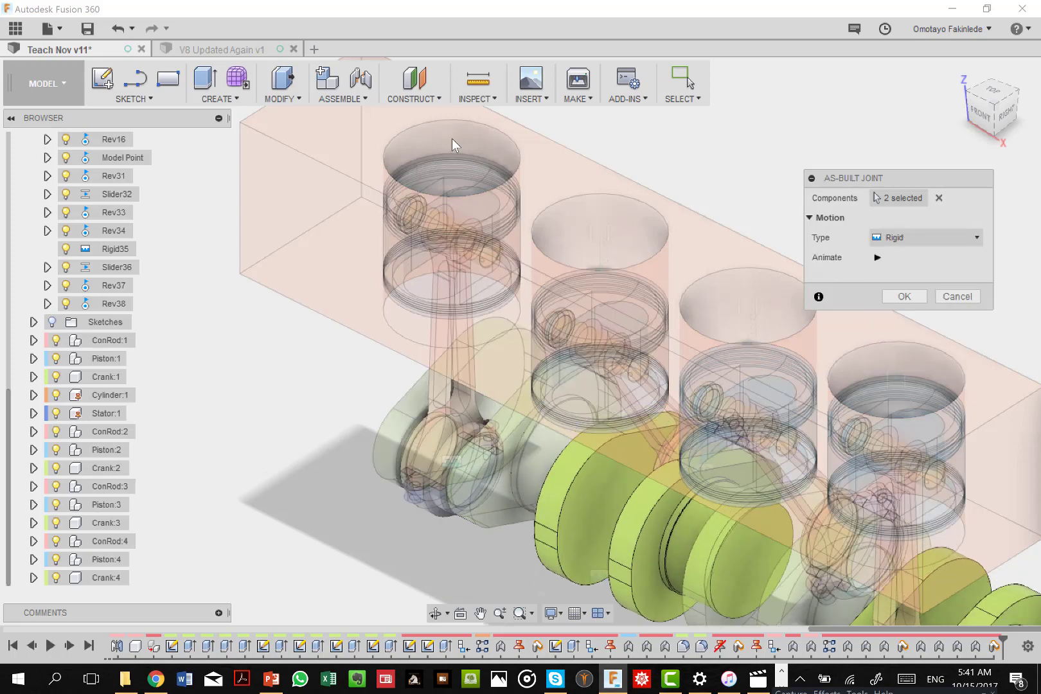
click(903, 297)
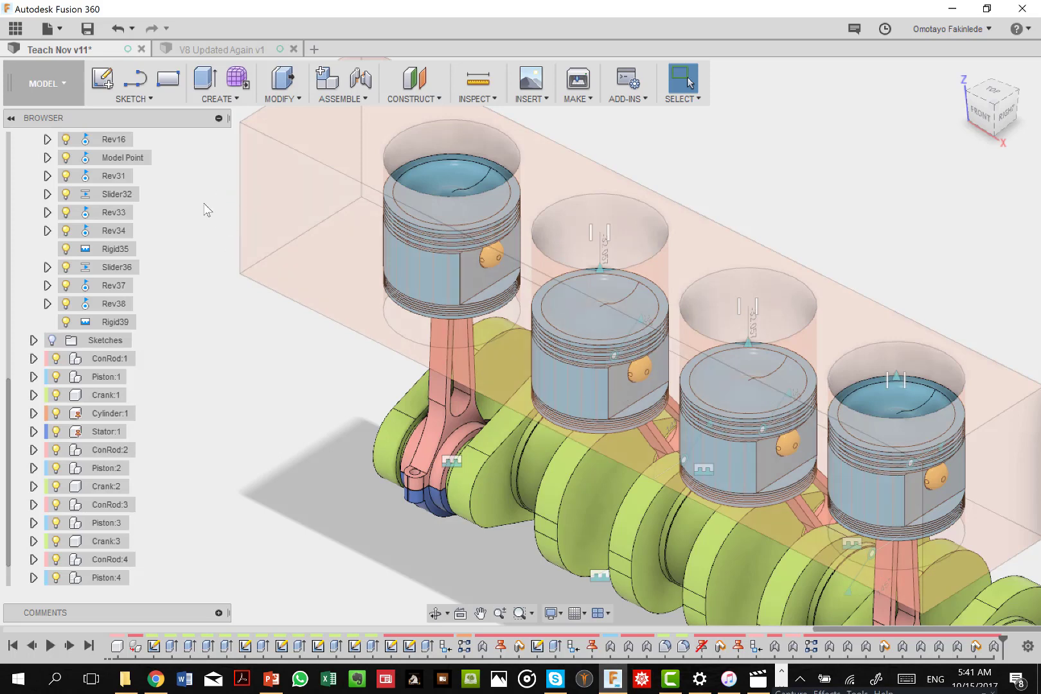
Animate the full model from the Model Point joint to check the motion, and stop the animation
click(136, 159)
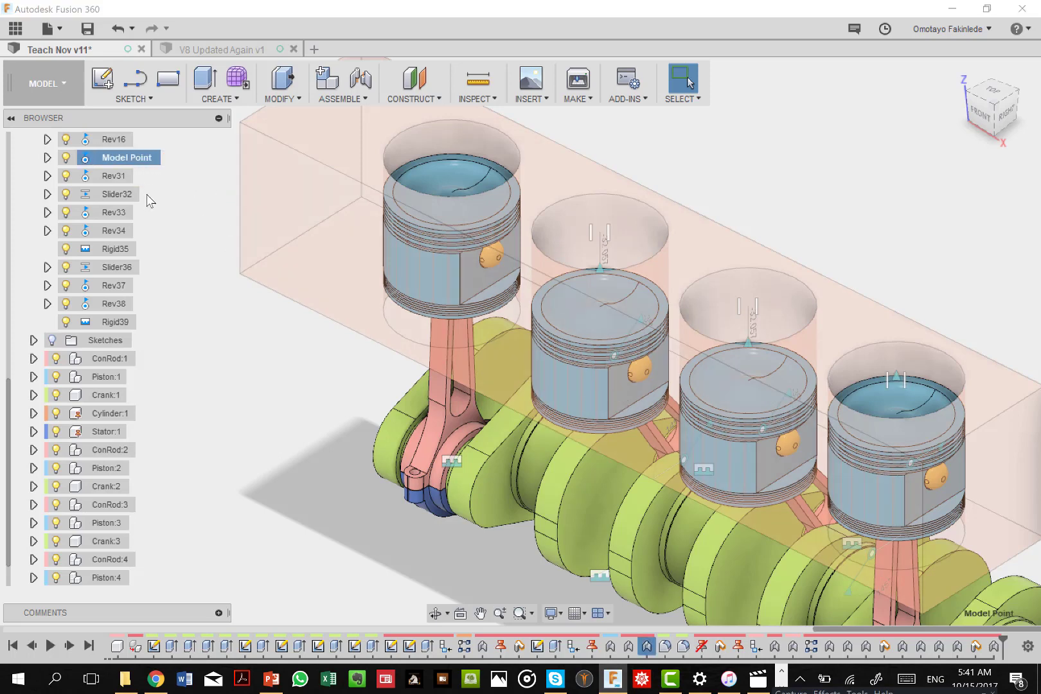
right_click(124, 156)
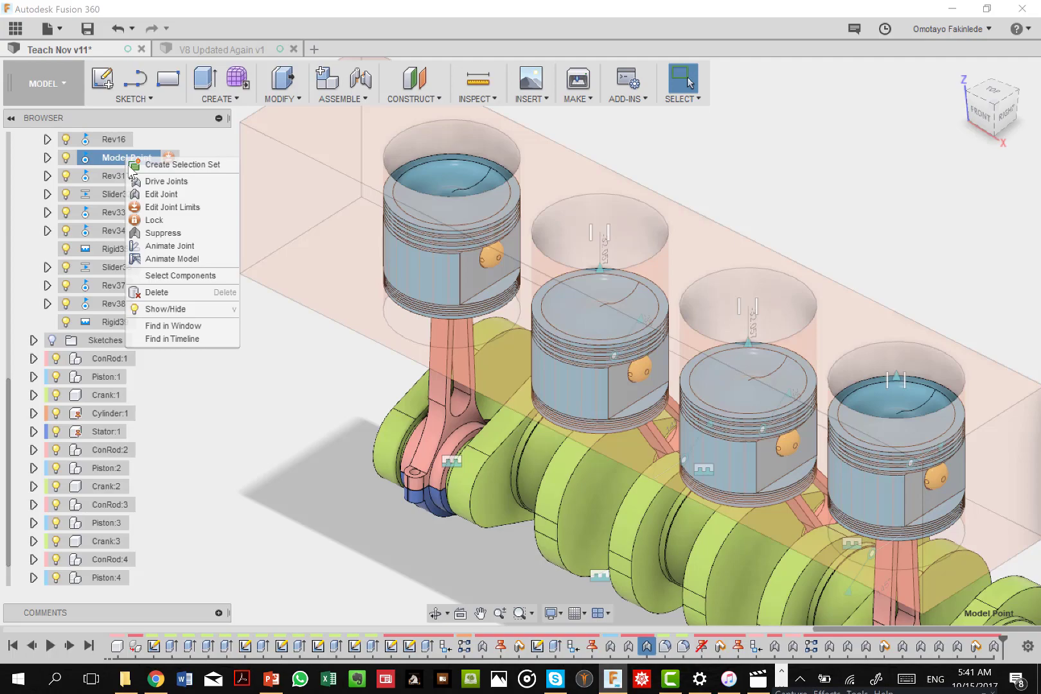
click(173, 258)
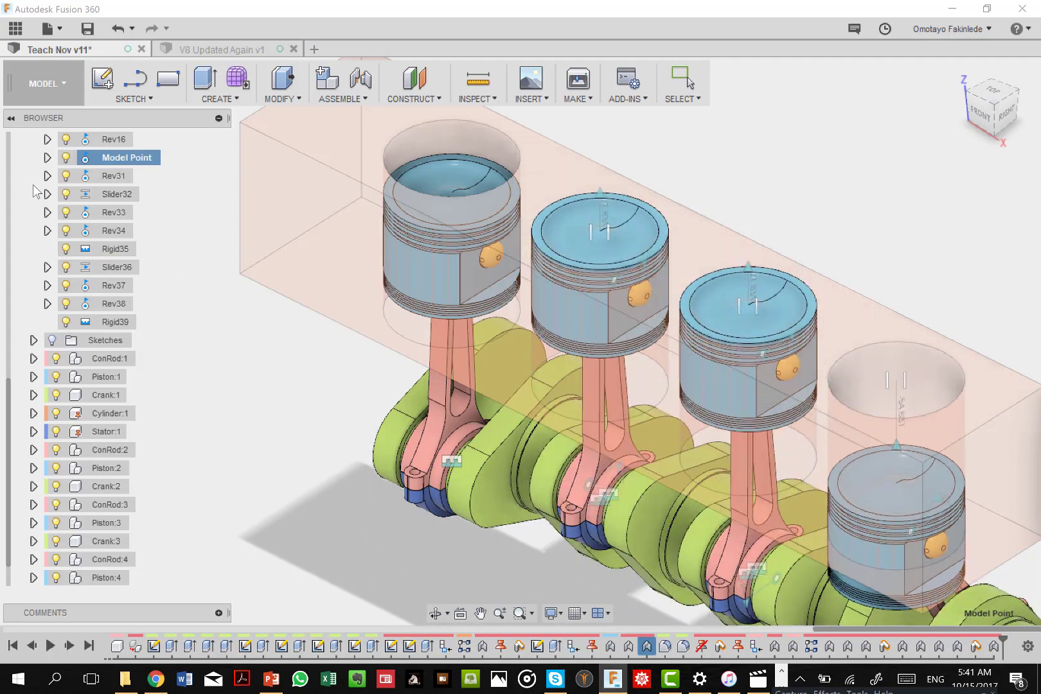
key(Escape)
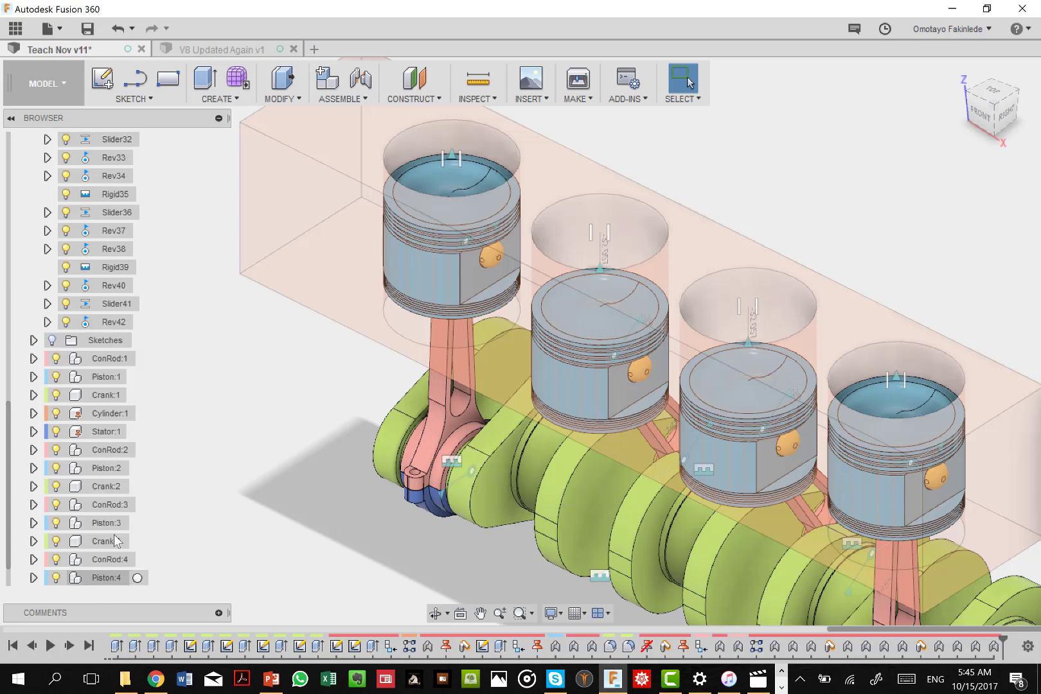
Create a Rigid as-built joint between Crank:4 and Crank:3
click(342, 98)
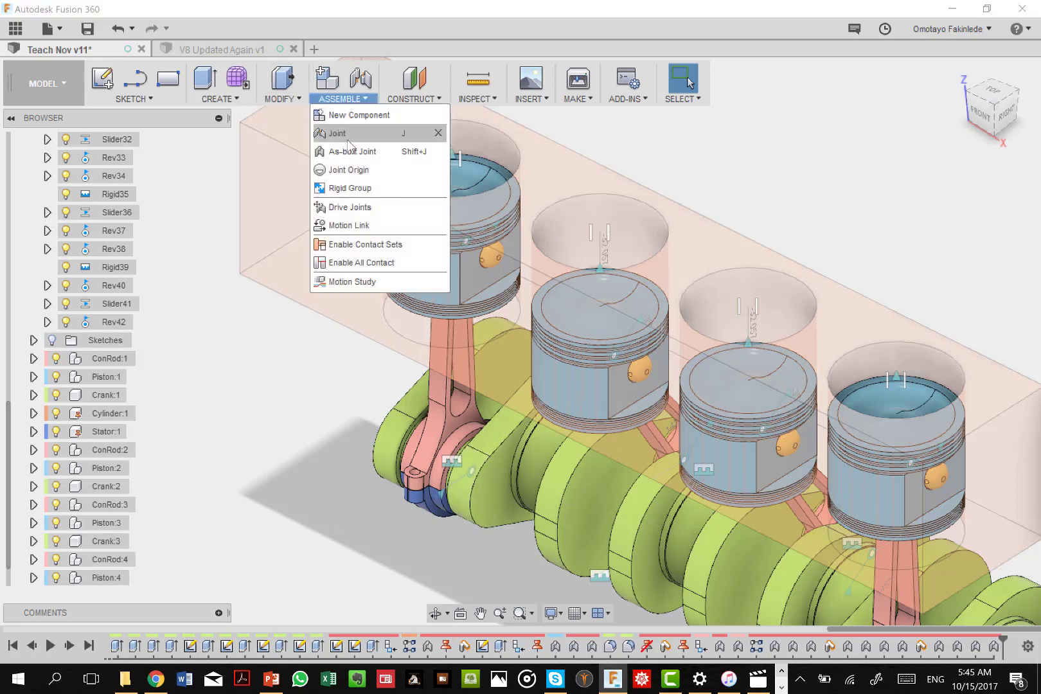
click(340, 152)
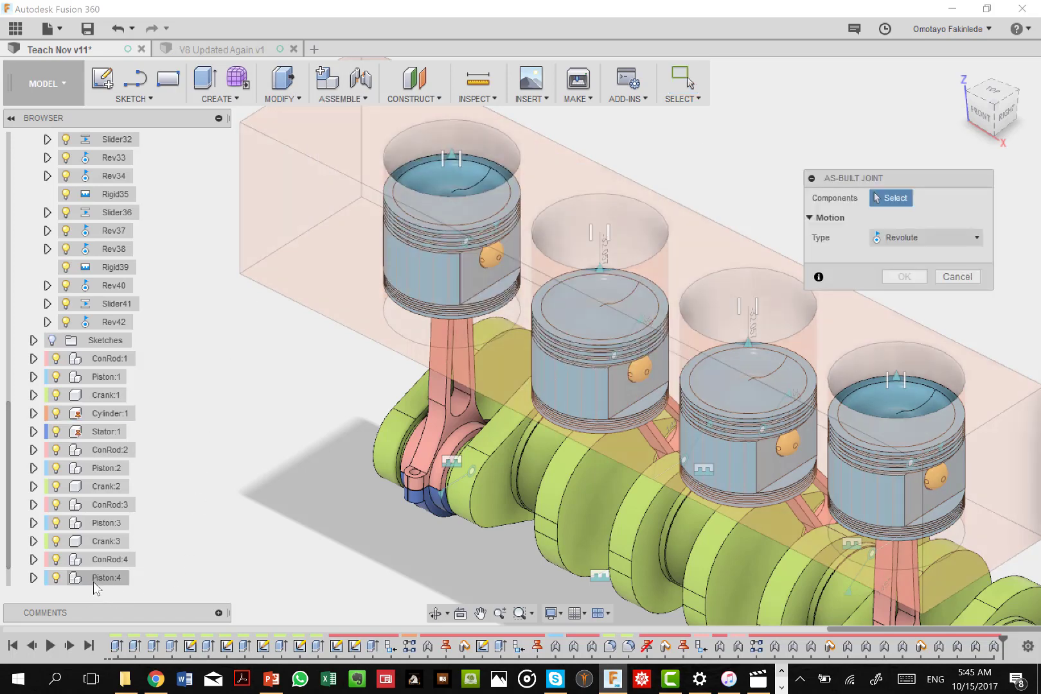
scroll(109, 553, down, 1)
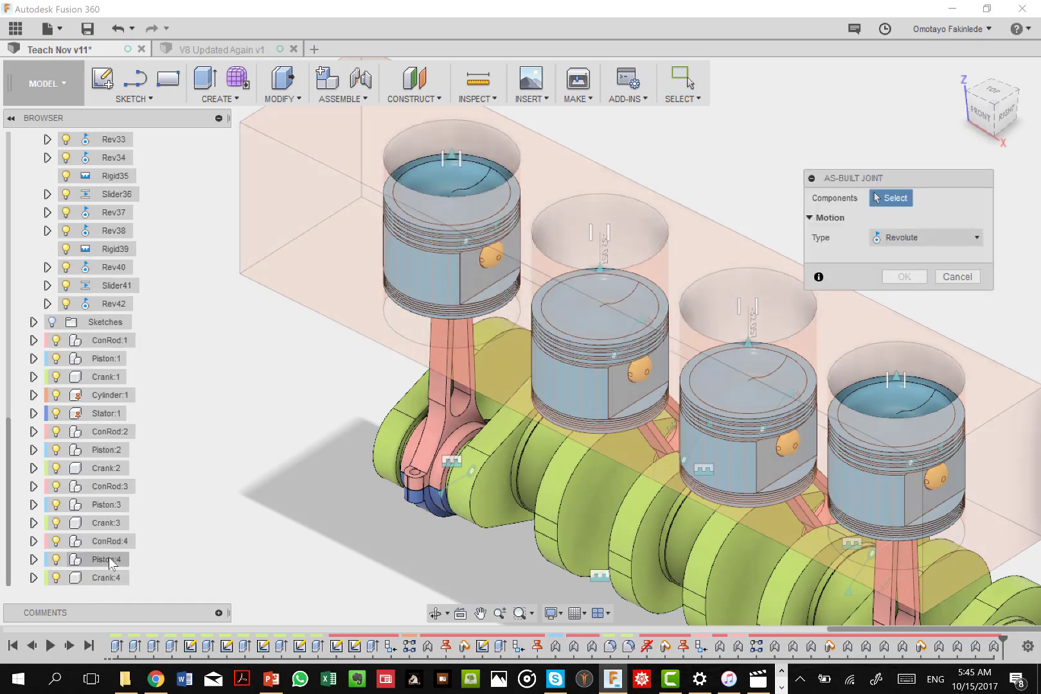
click(105, 576)
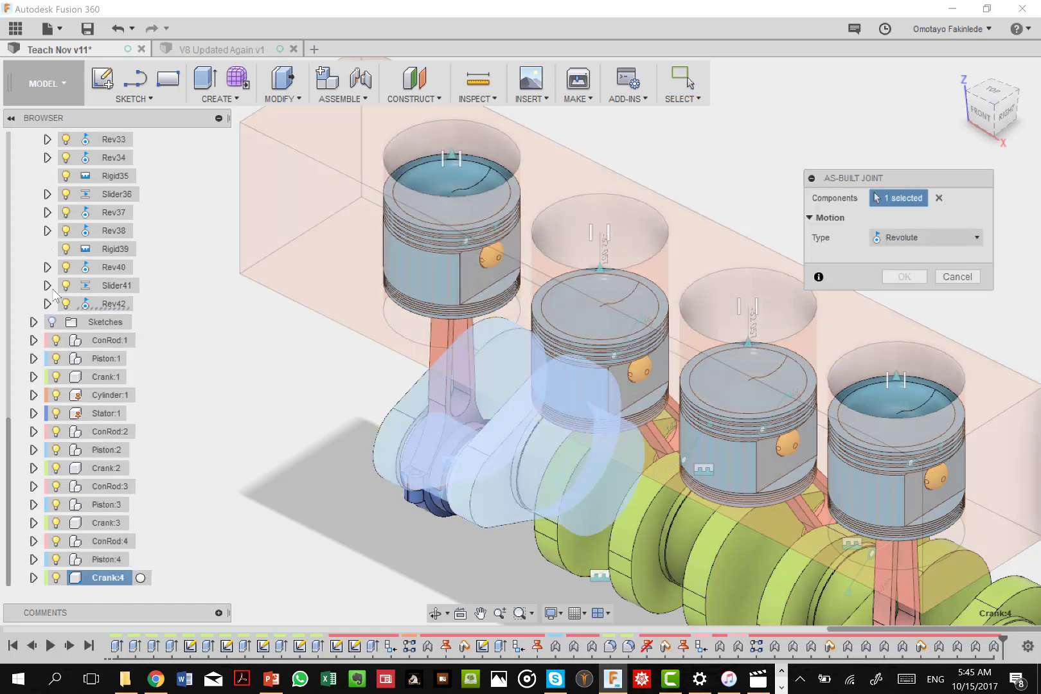
click(102, 521)
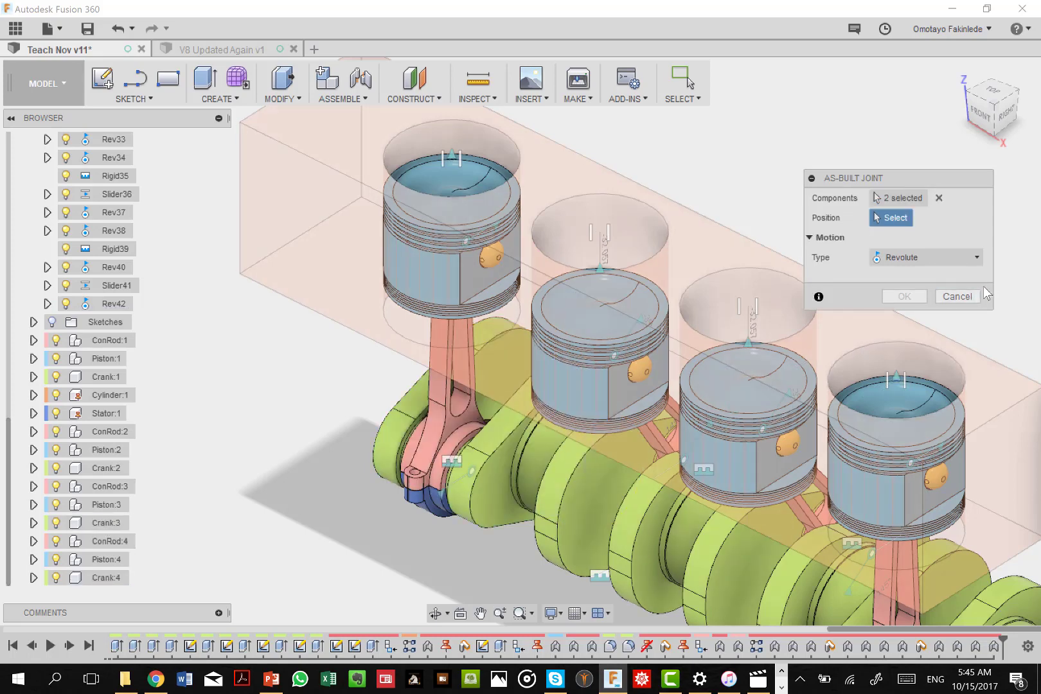
click(978, 256)
click(899, 277)
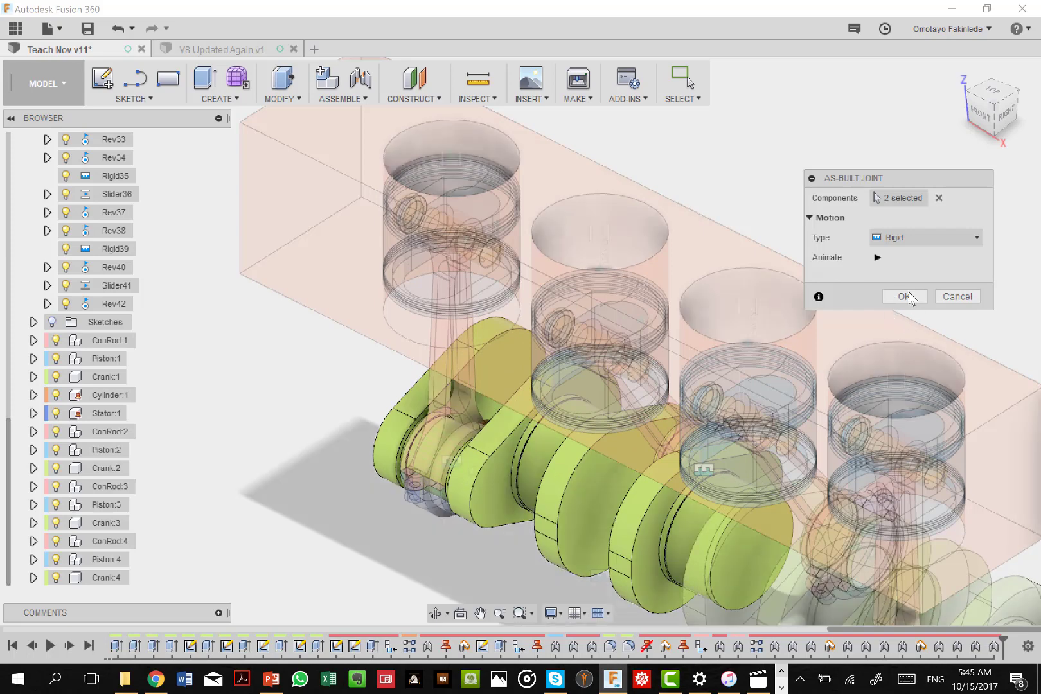
click(904, 297)
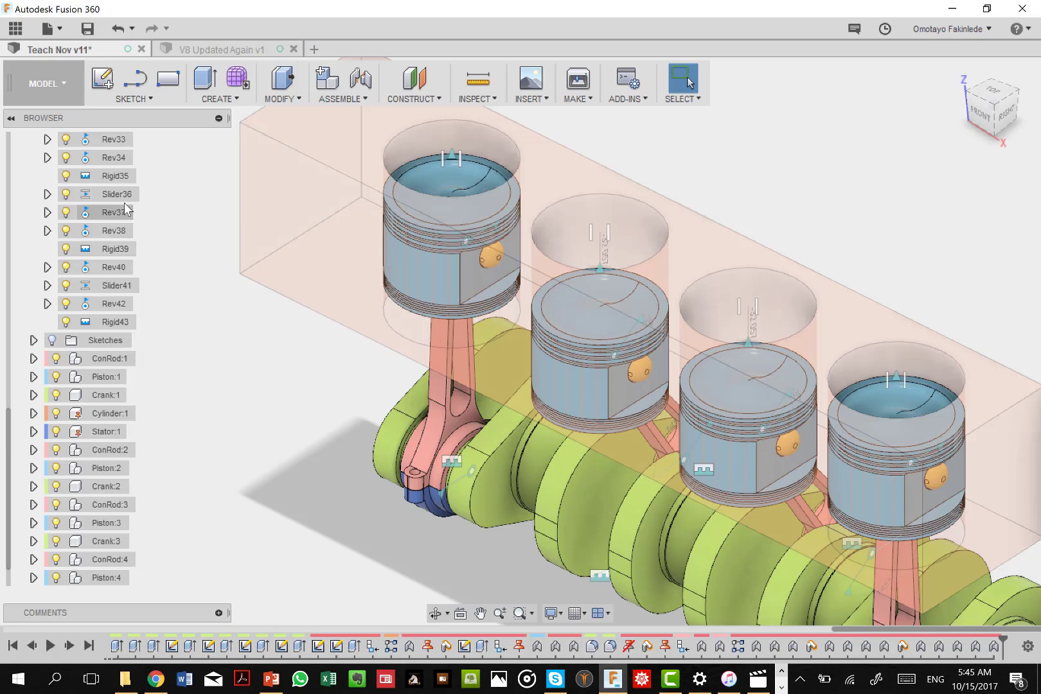
Animate the model from the Model Point joint again and examine the engine's motion from the right, back and top views
scroll(103, 233, up, 1)
scroll(109, 219, up, 1)
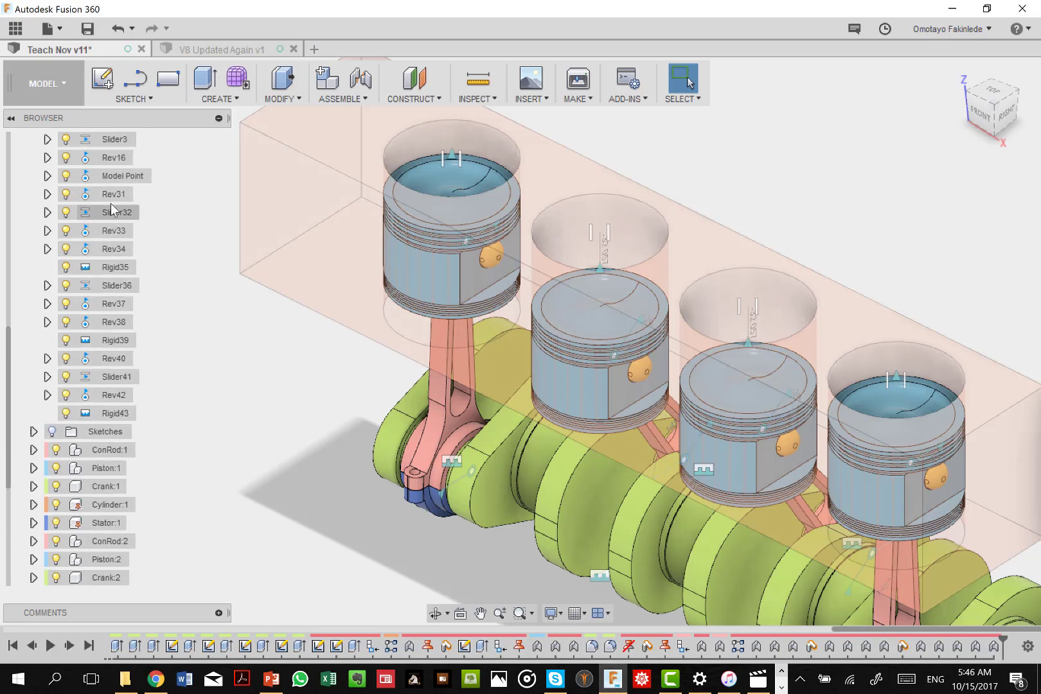
right_click(122, 176)
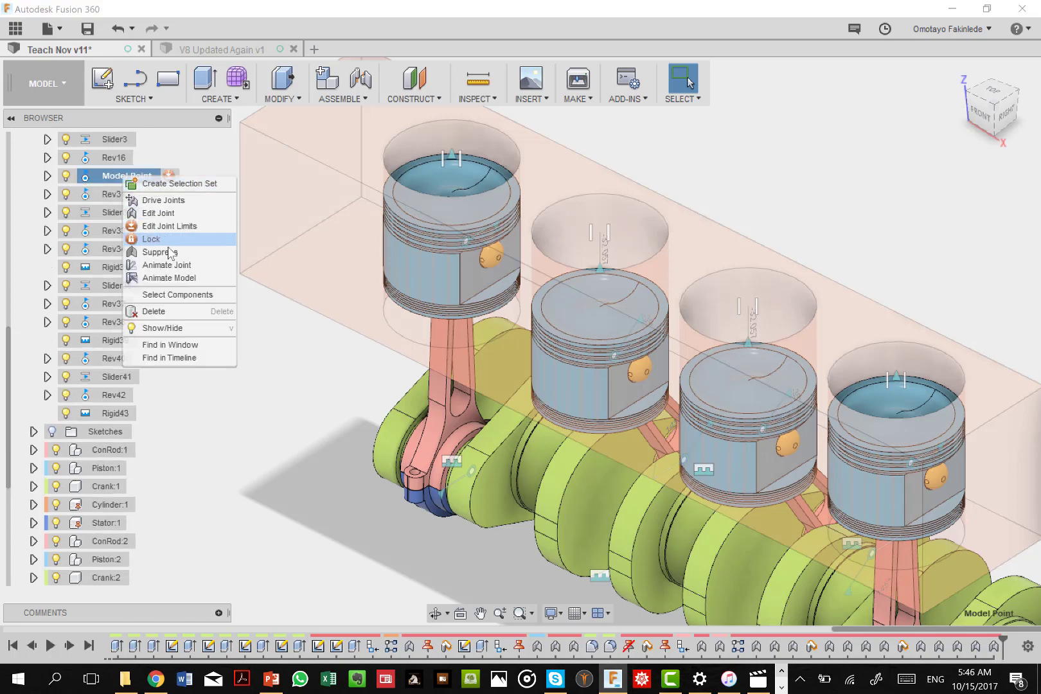
click(178, 278)
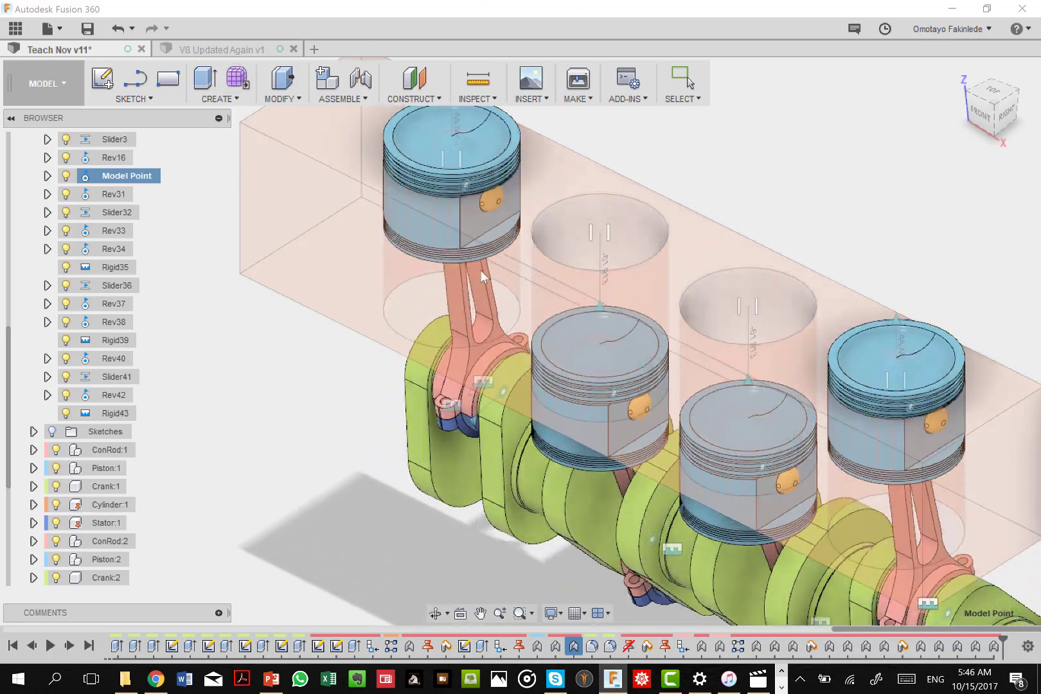
click(480, 613)
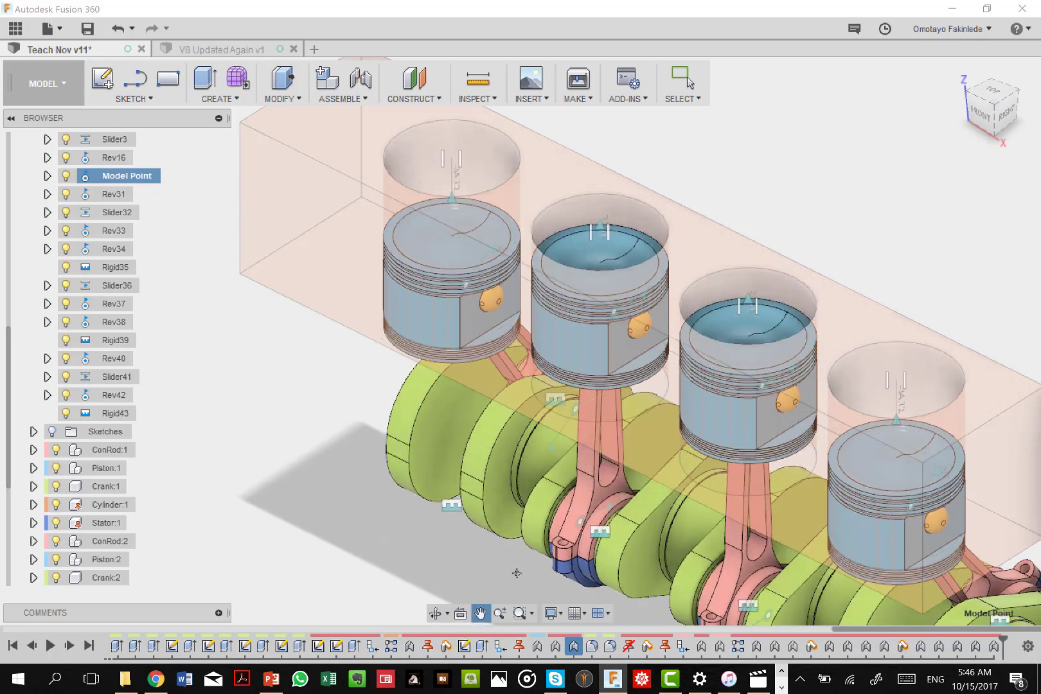
drag(678, 518, 613, 450)
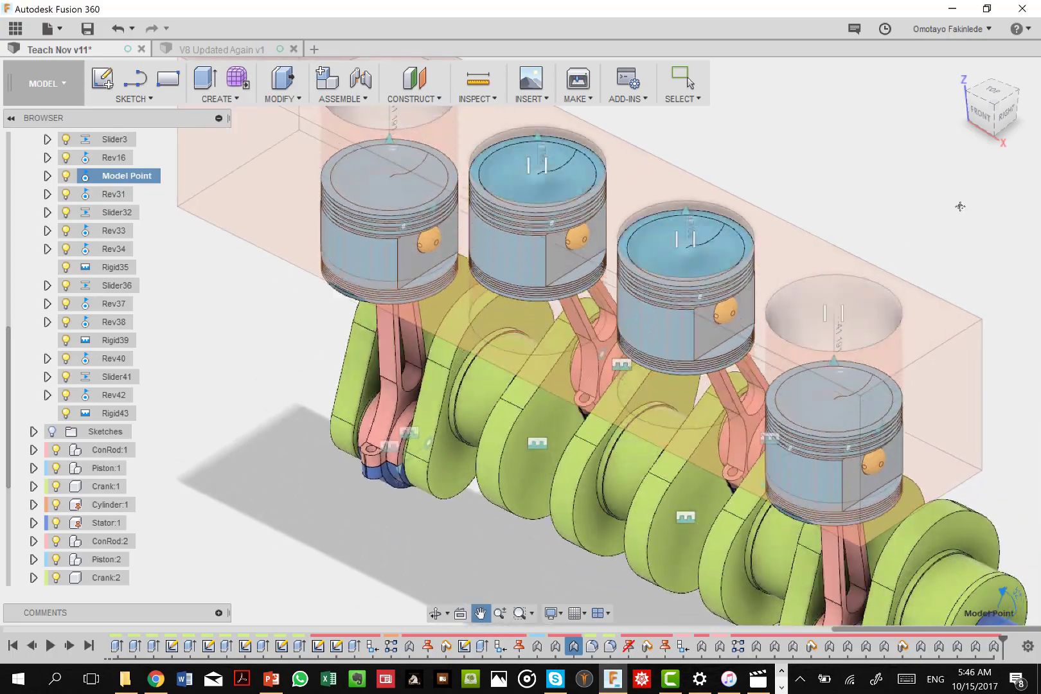
click(1004, 121)
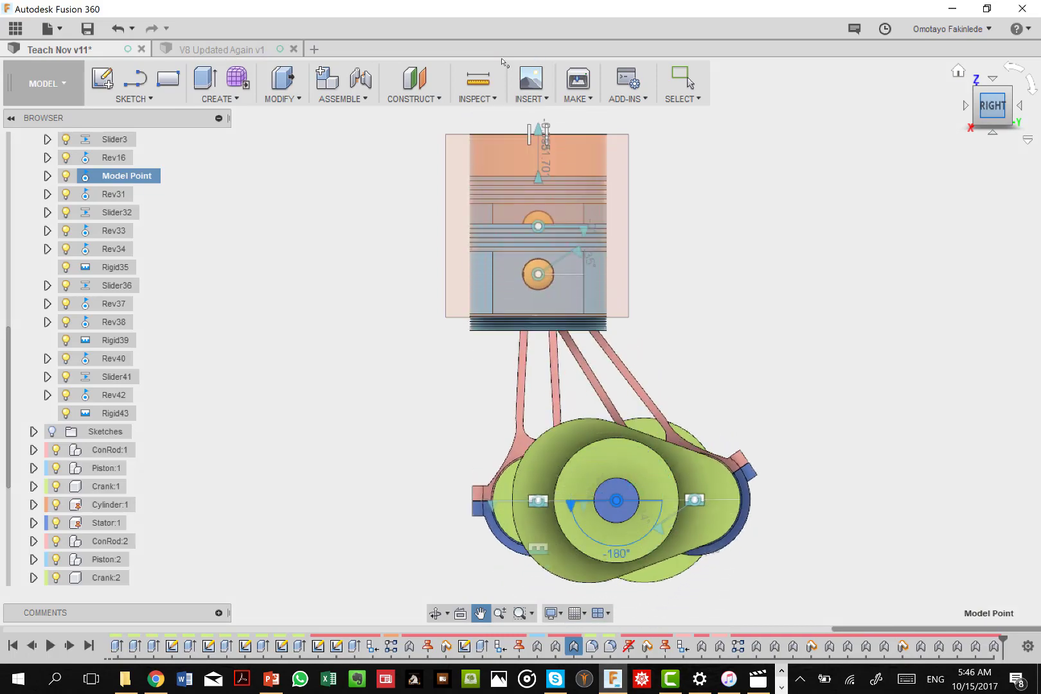
click(1020, 108)
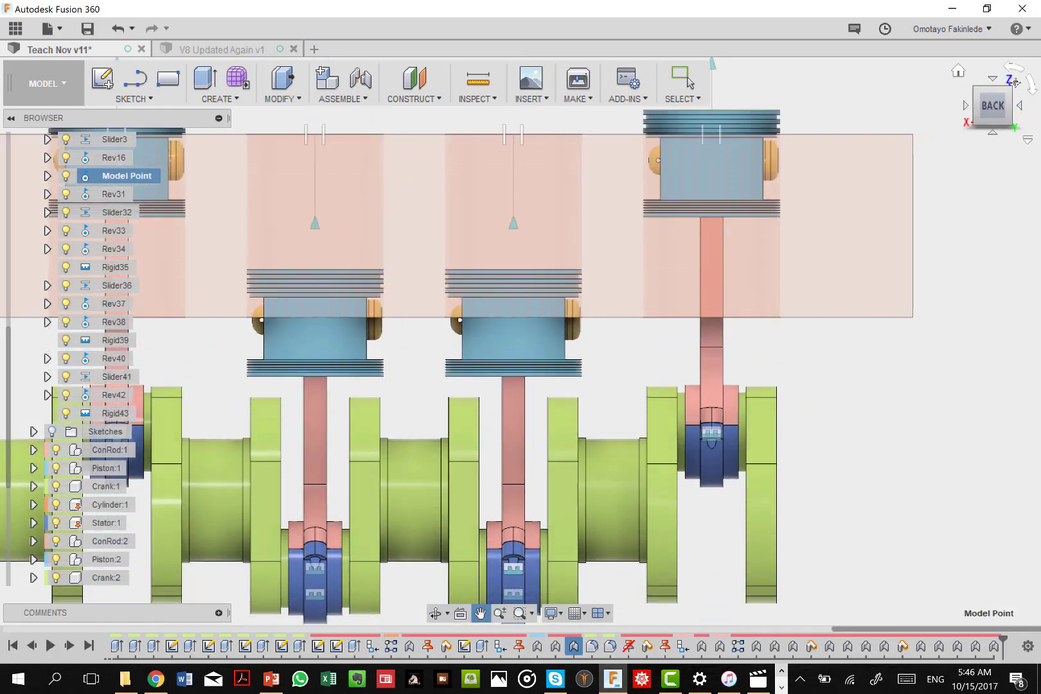
click(994, 79)
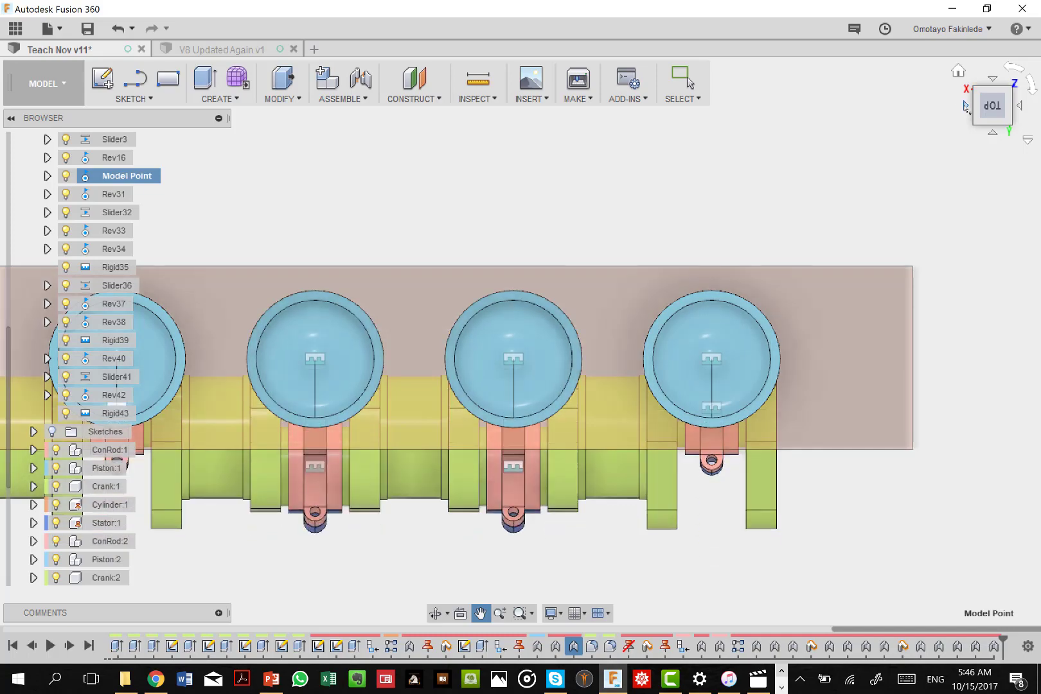
click(965, 106)
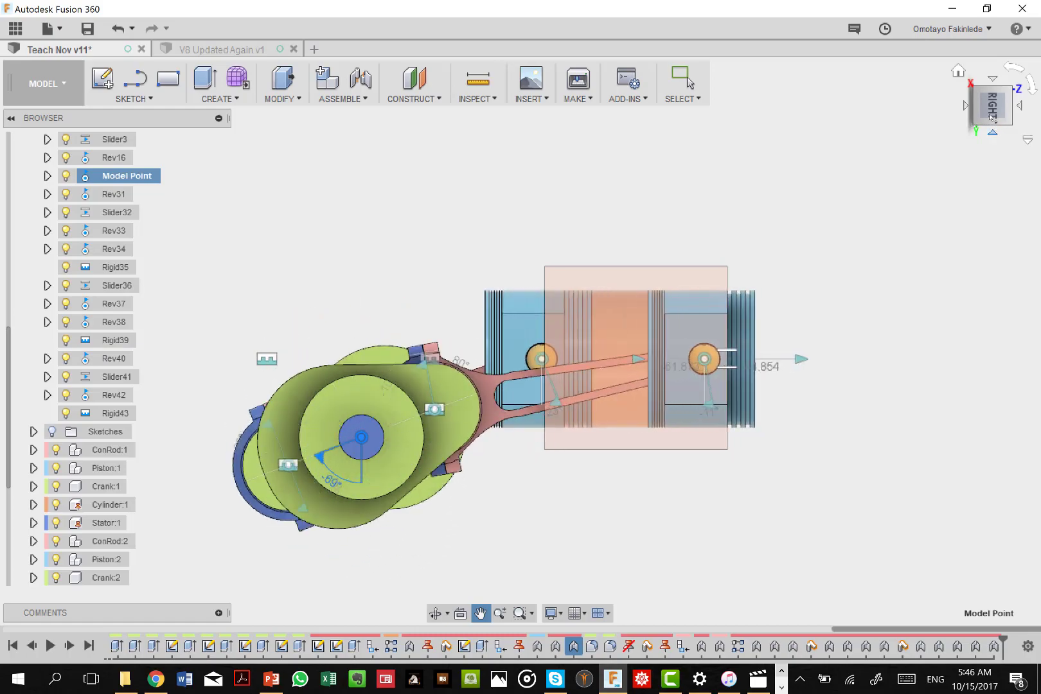
mouse_move(958, 125)
shift+middle_down()
mouse_move(948, 96)
mouse_move(940, 115)
shift+middle_up()
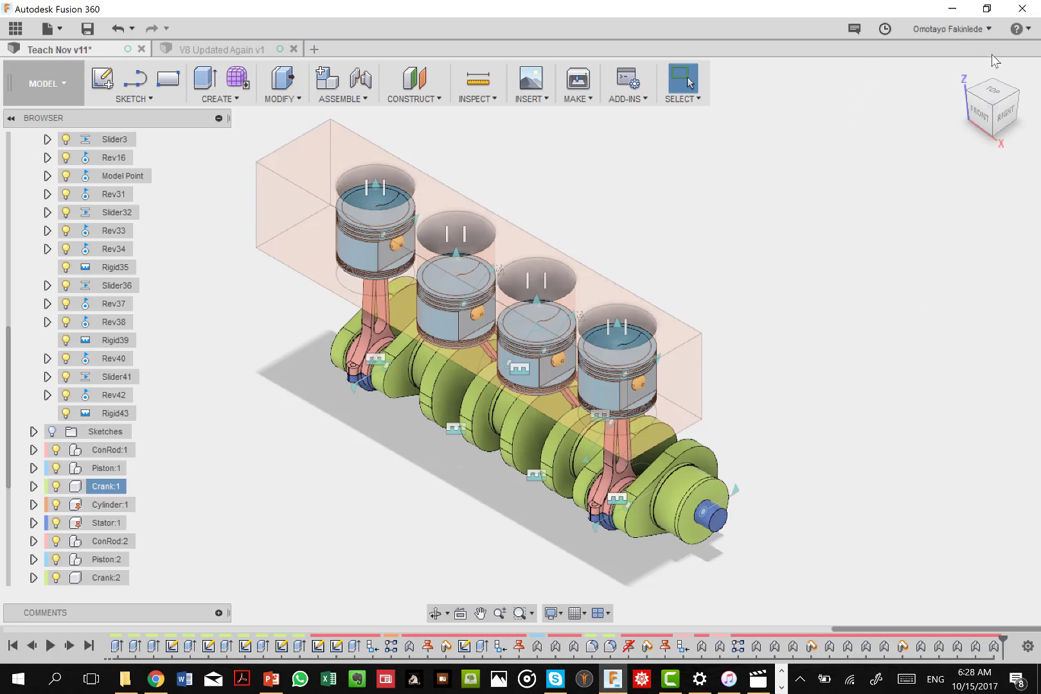
Try to rotate Crank:1 about its circular crankpin edge using Move/Copy, working in the right view
click(1005, 115)
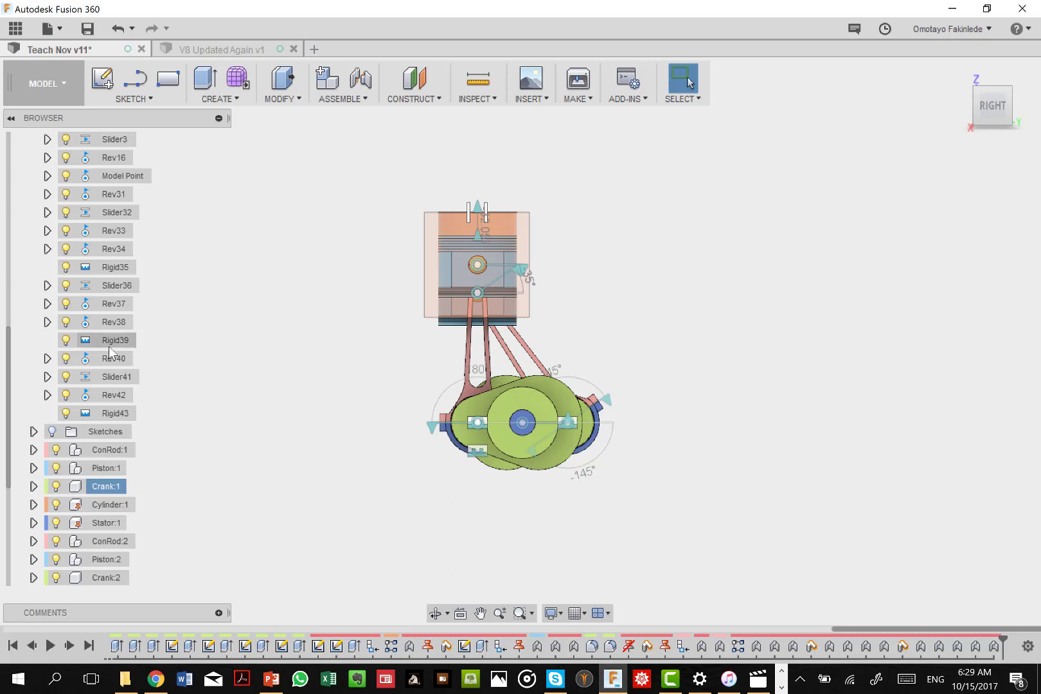
click(31, 375)
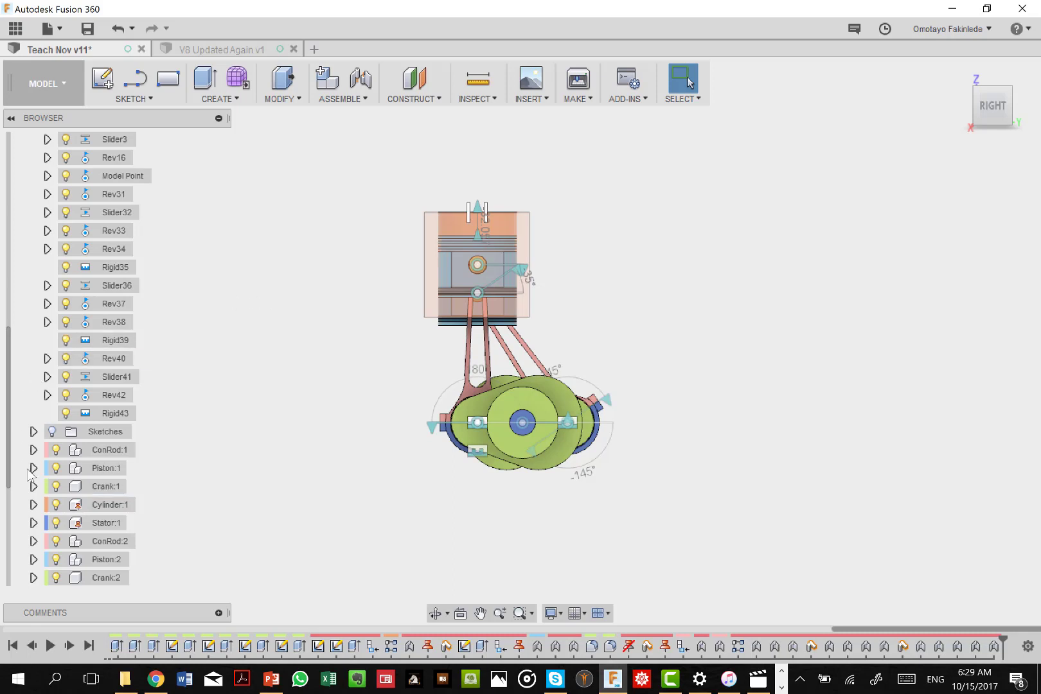
right_click(103, 486)
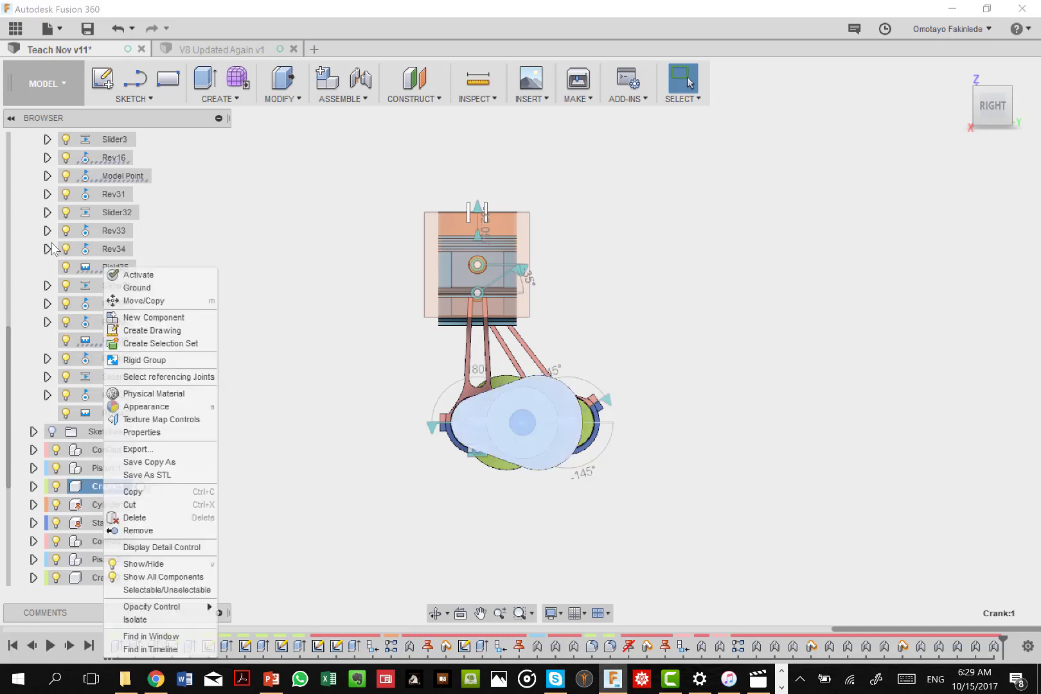
click(165, 300)
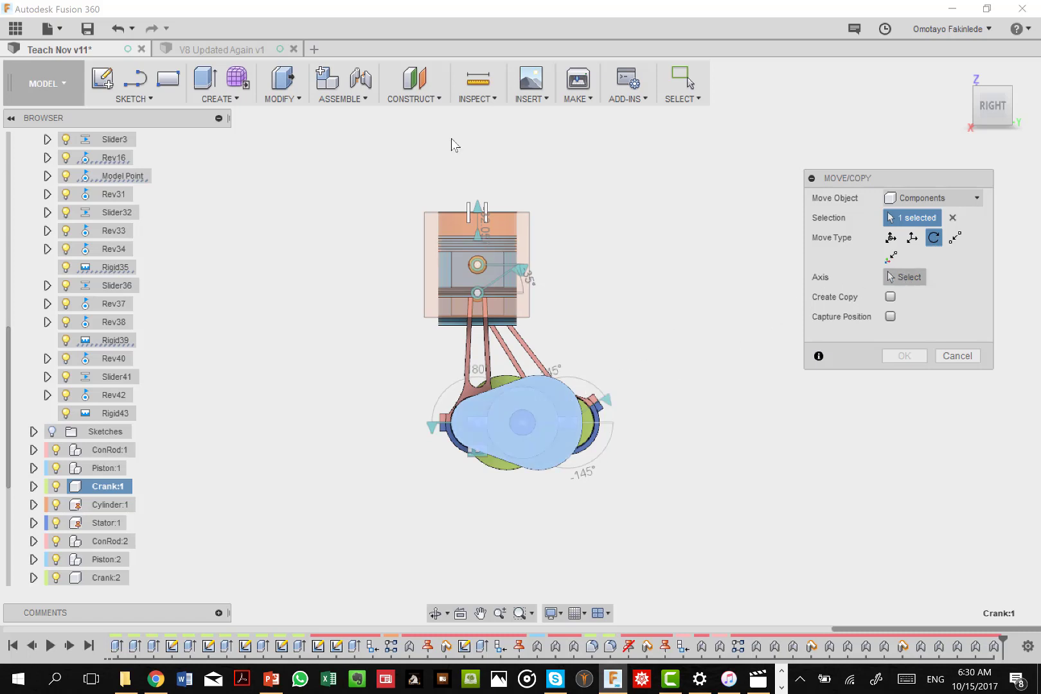
click(908, 277)
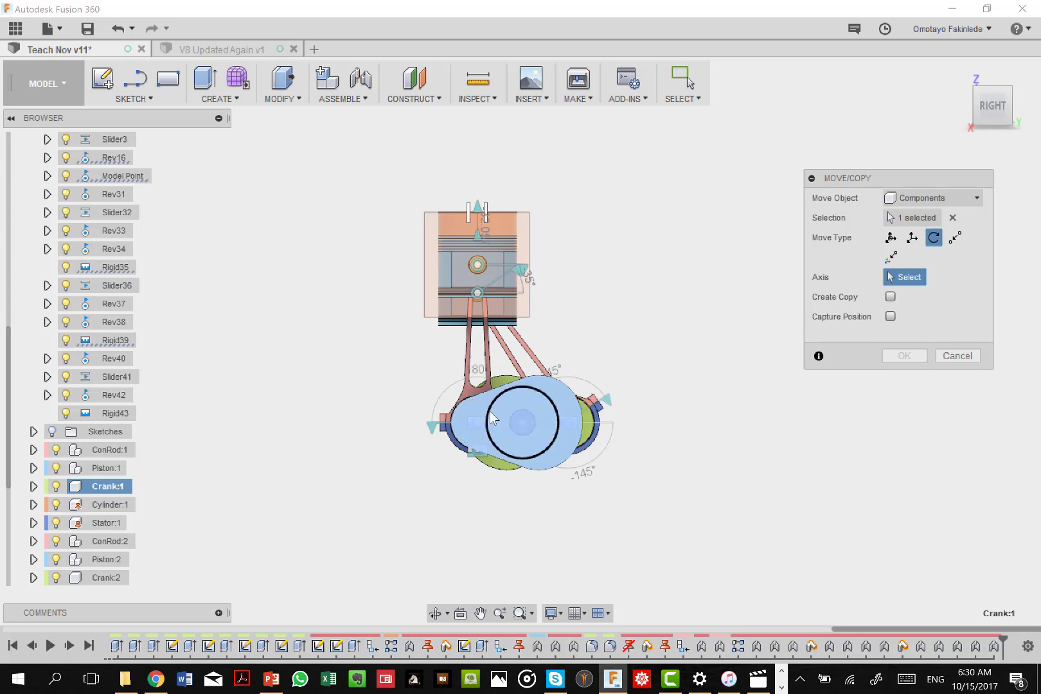
click(460, 415)
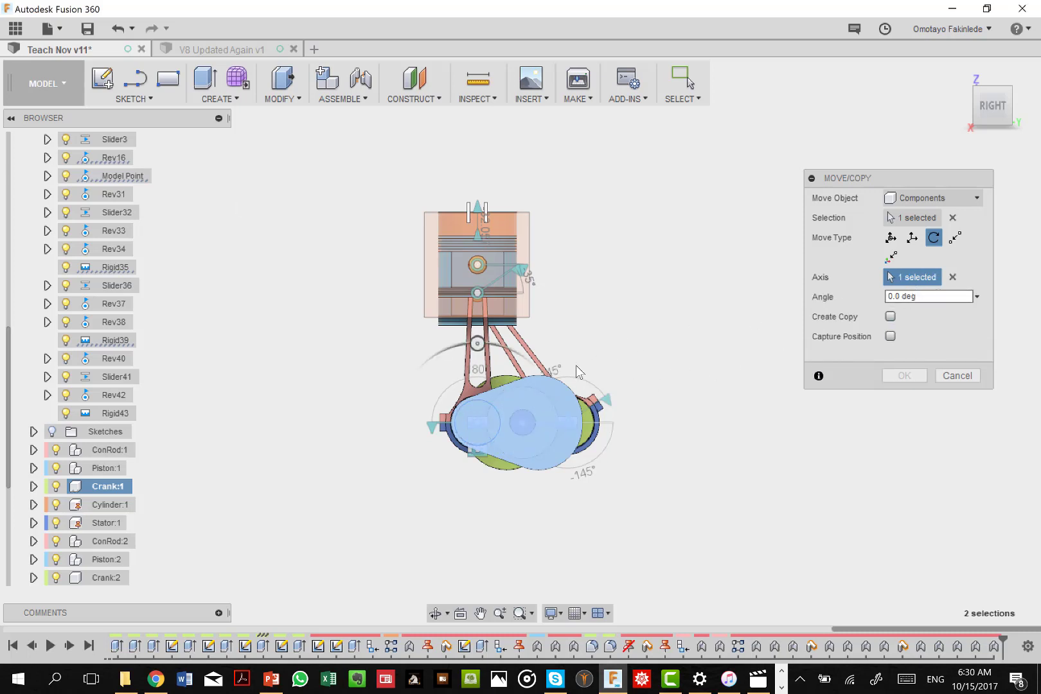
click(499, 345)
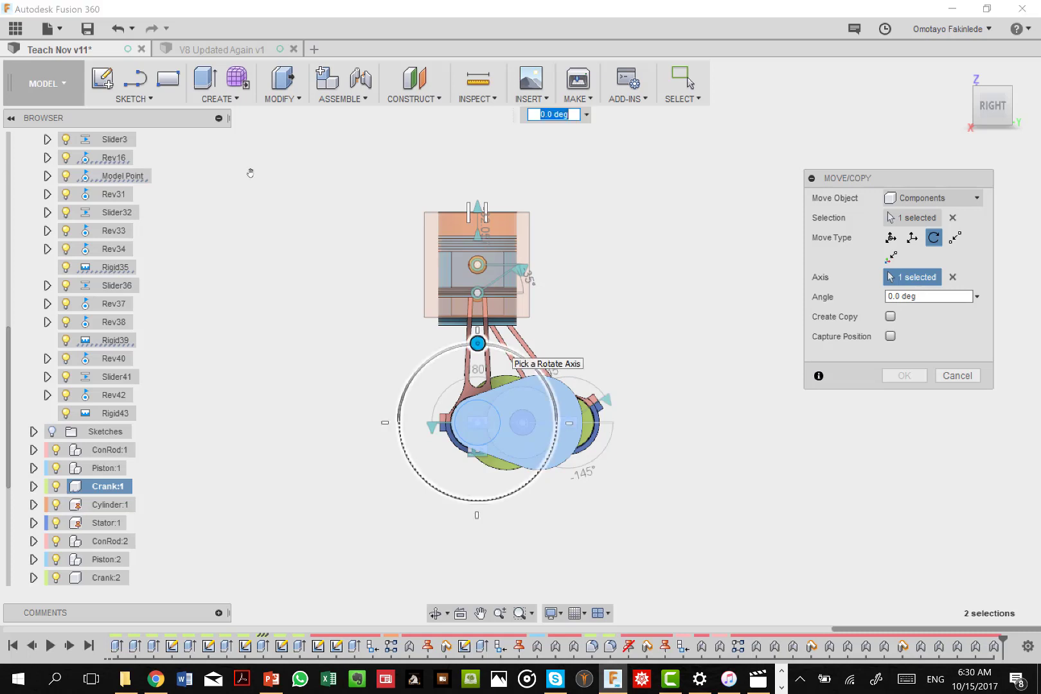
drag(477, 343, 531, 354)
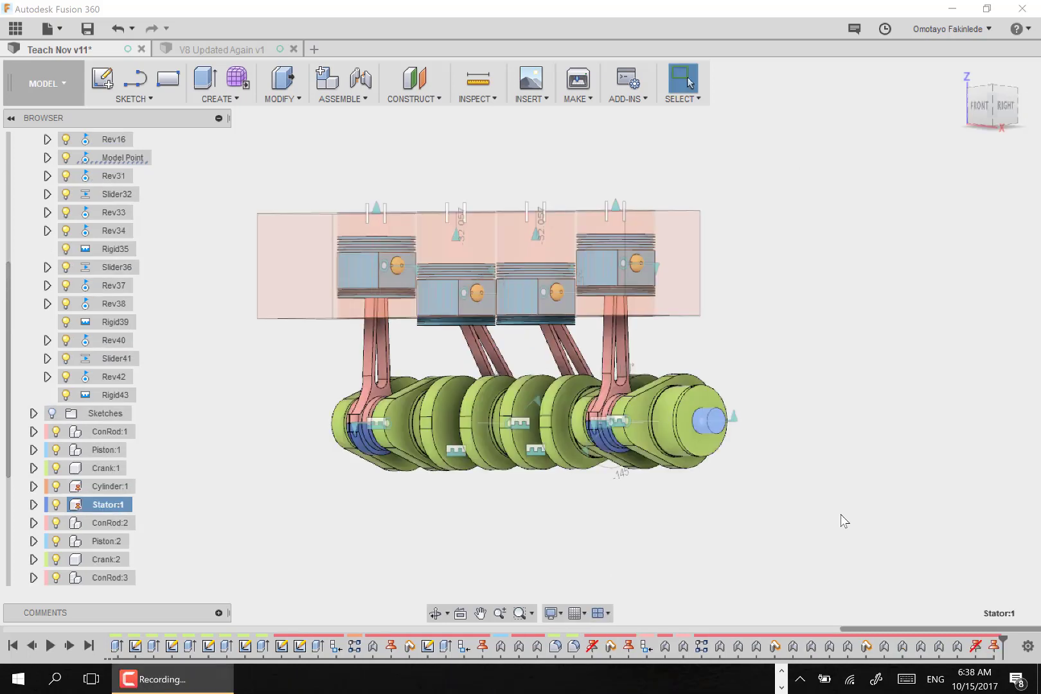
click(720, 421)
click(106, 468)
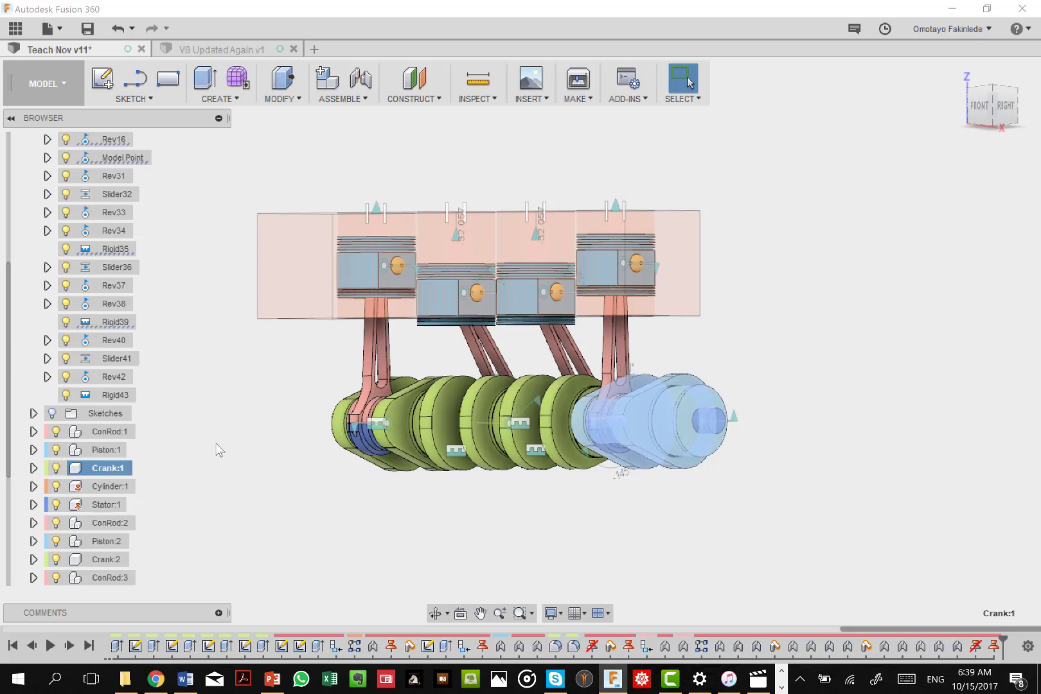
right_click(99, 470)
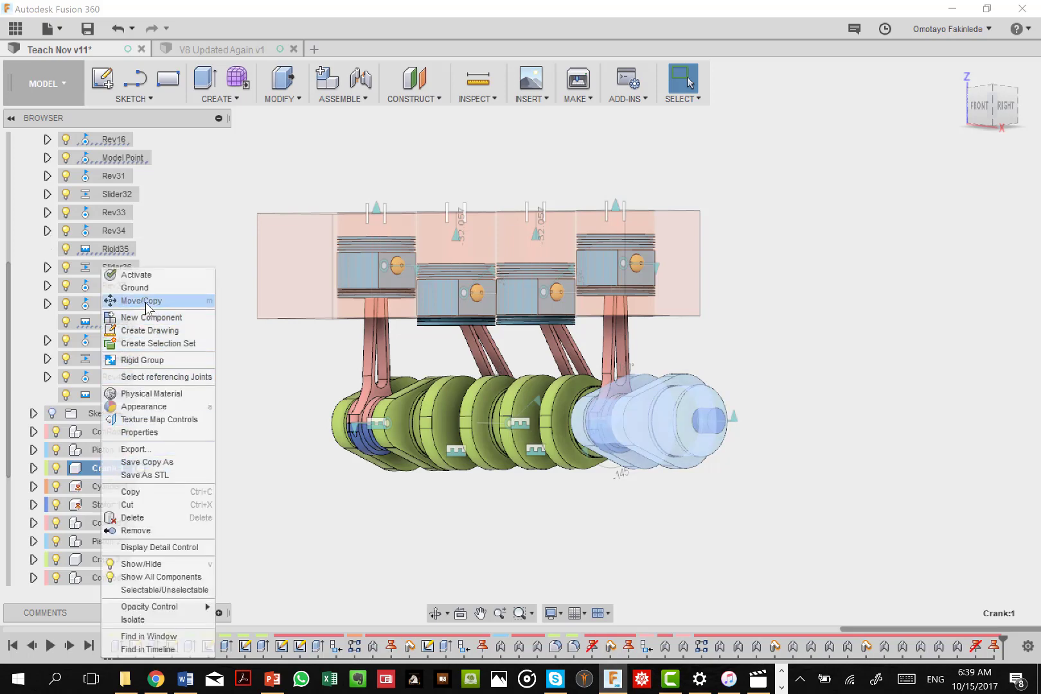
click(145, 302)
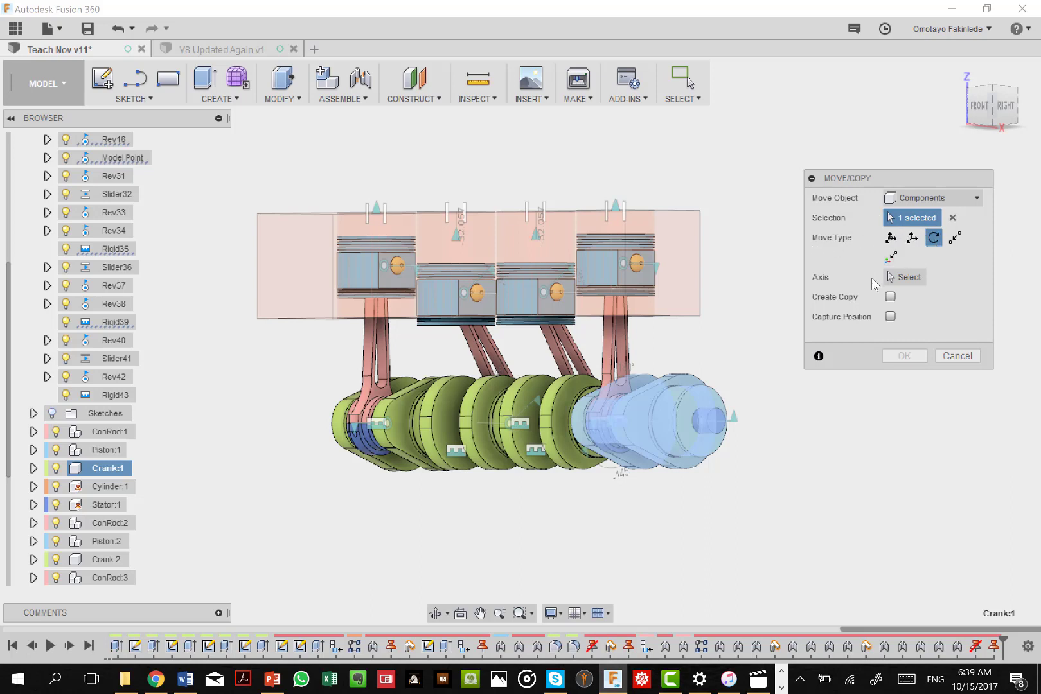
click(906, 277)
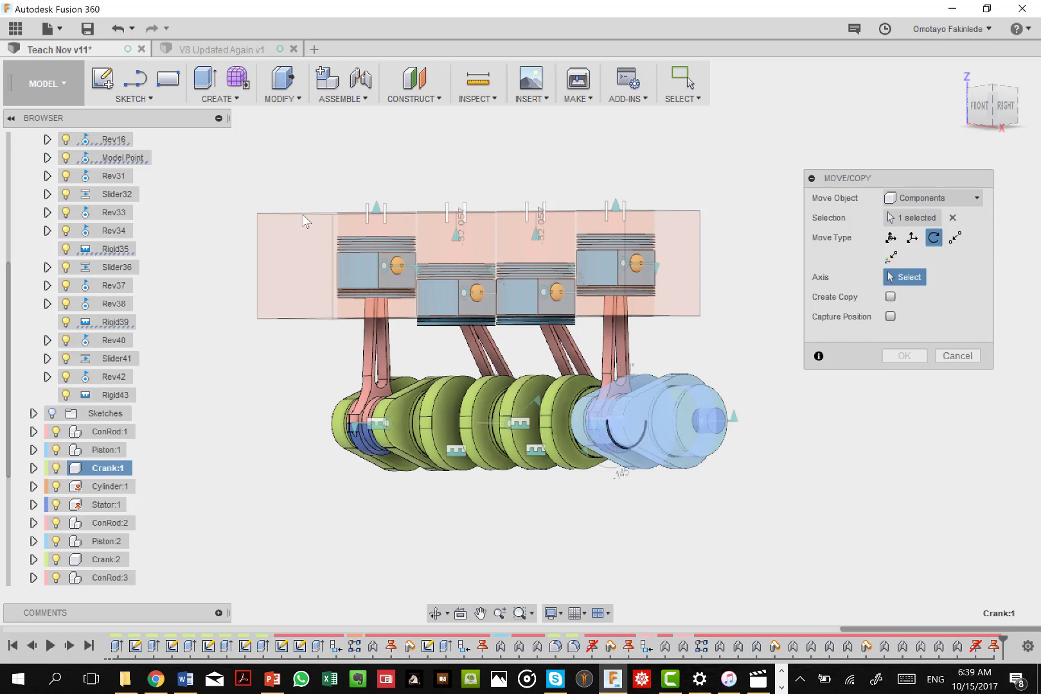
click(618, 442)
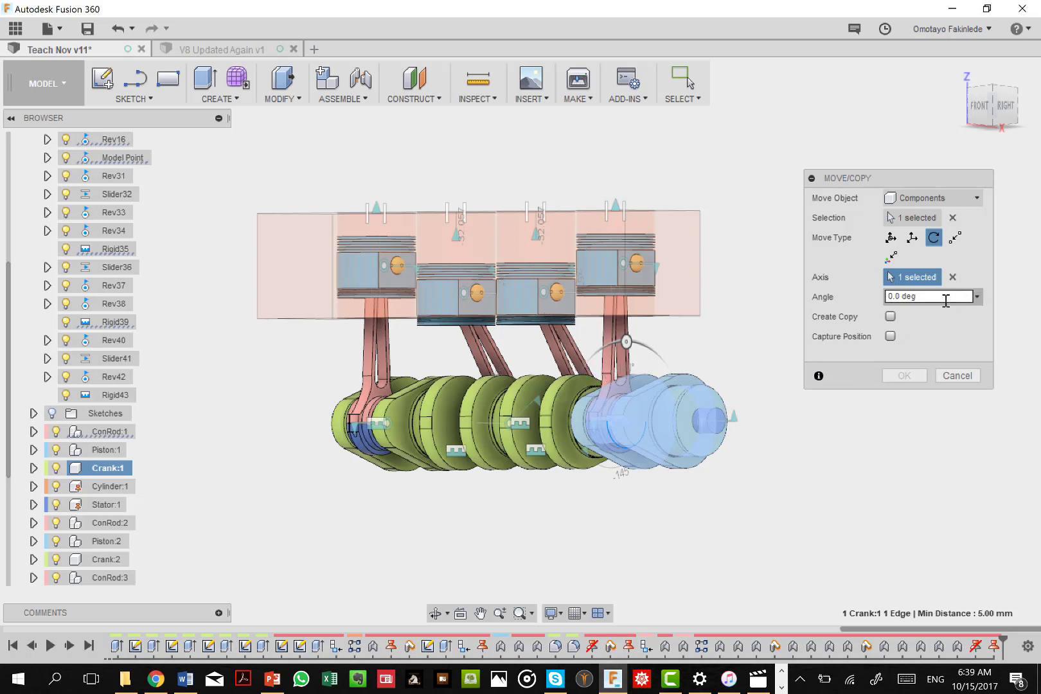
click(626, 341)
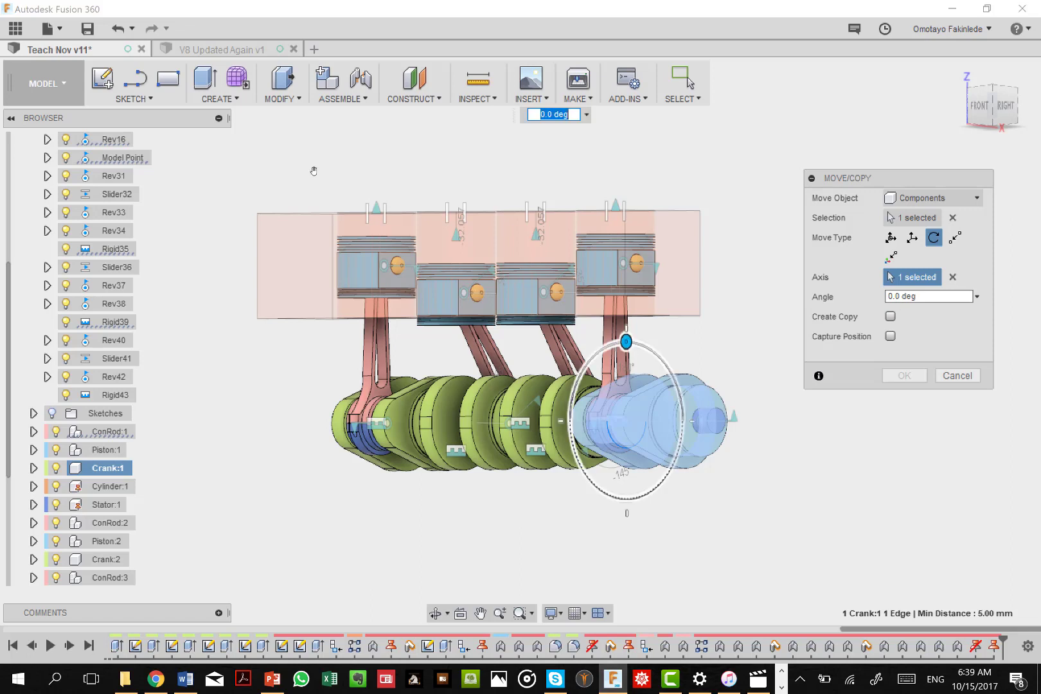
drag(625, 341, 624, 383)
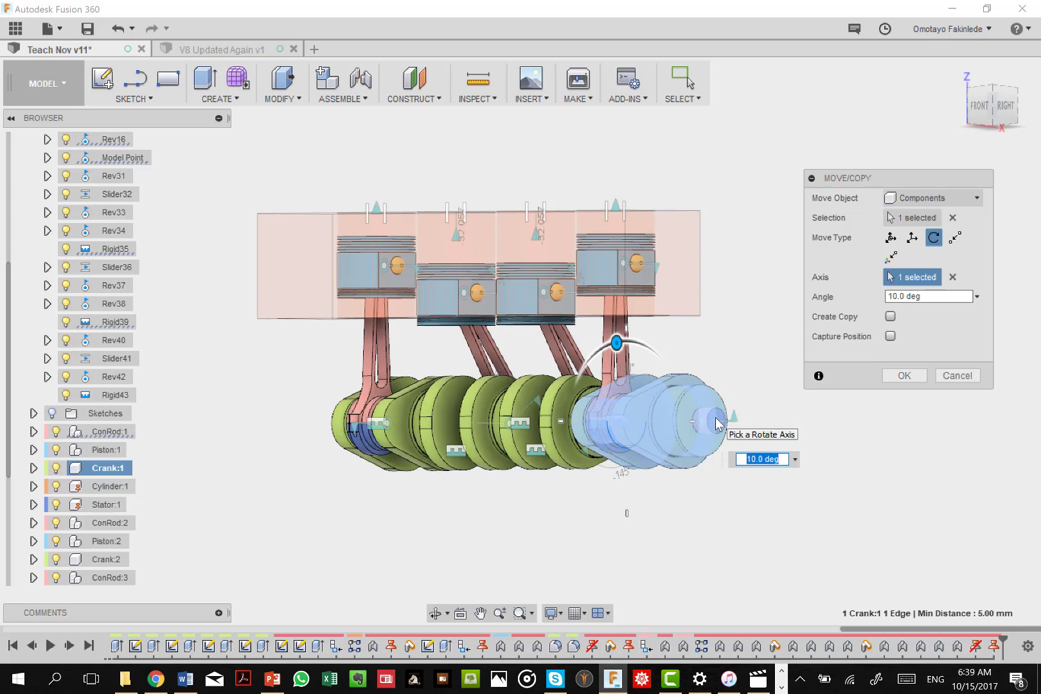
click(957, 376)
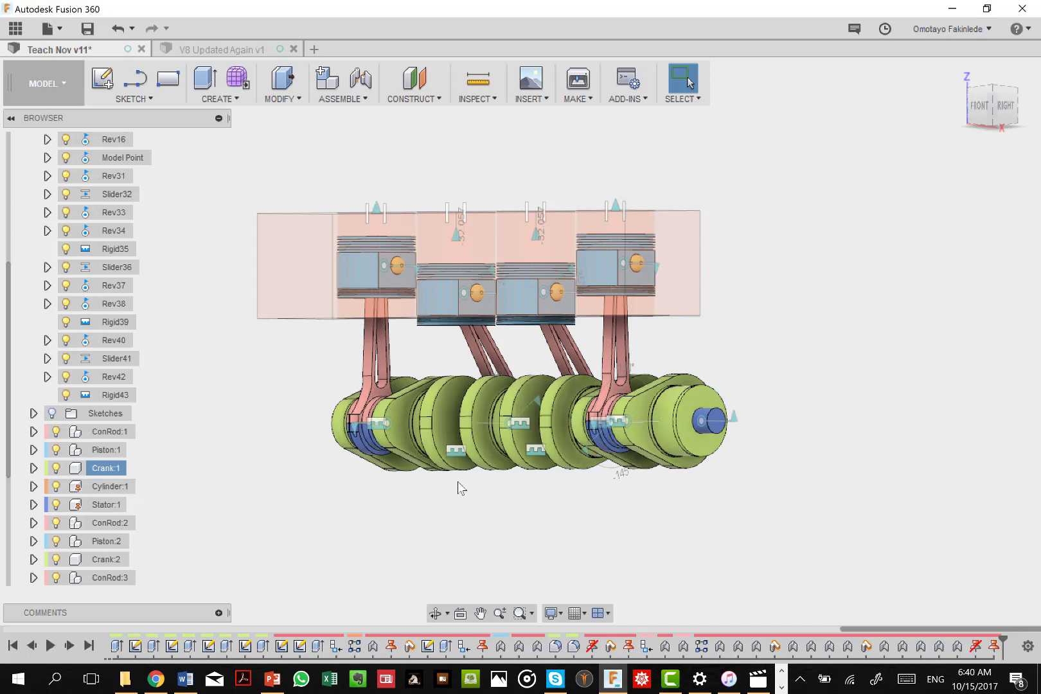
Unground Stator:1 and rotate Crank:1 by 45 degrees about its crankpin axis using Move/Copy
right_click(78, 506)
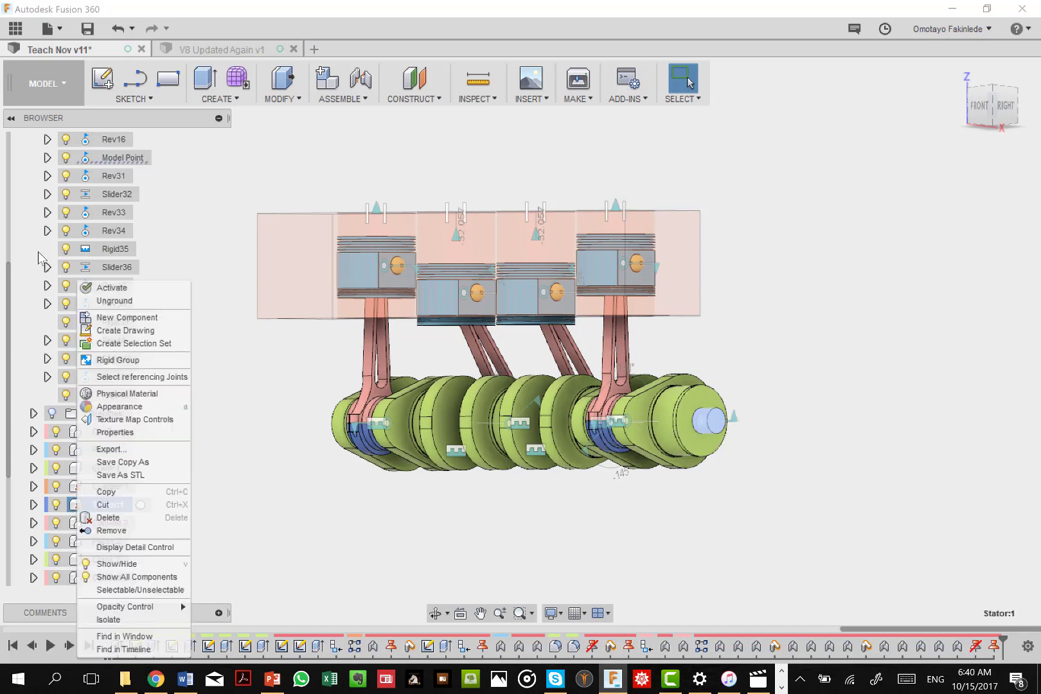
click(122, 303)
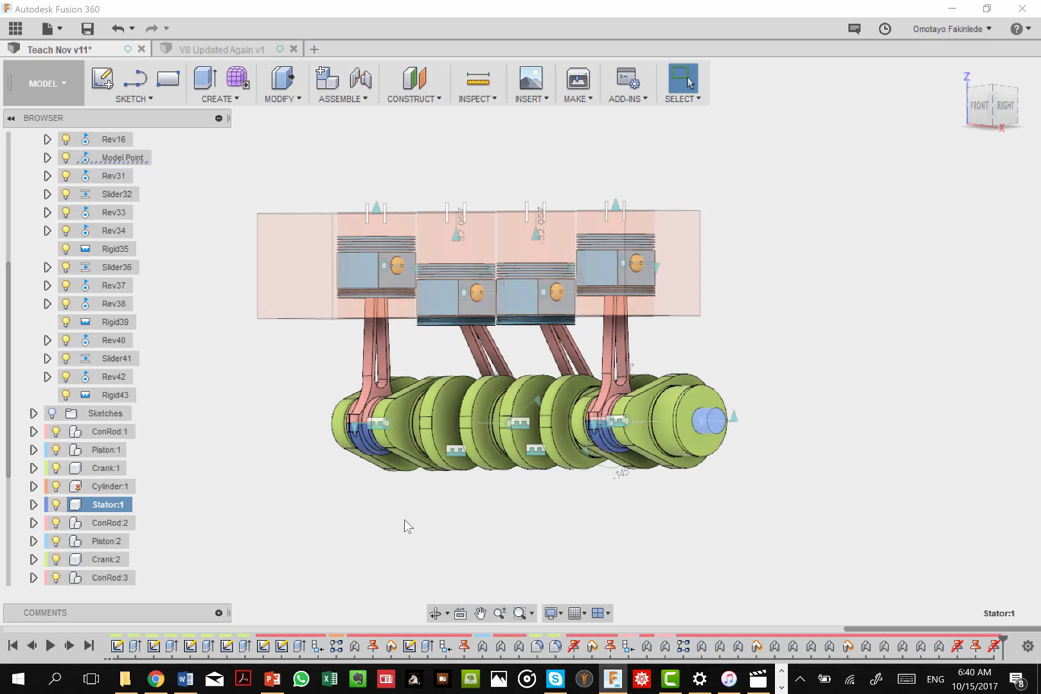
click(69, 466)
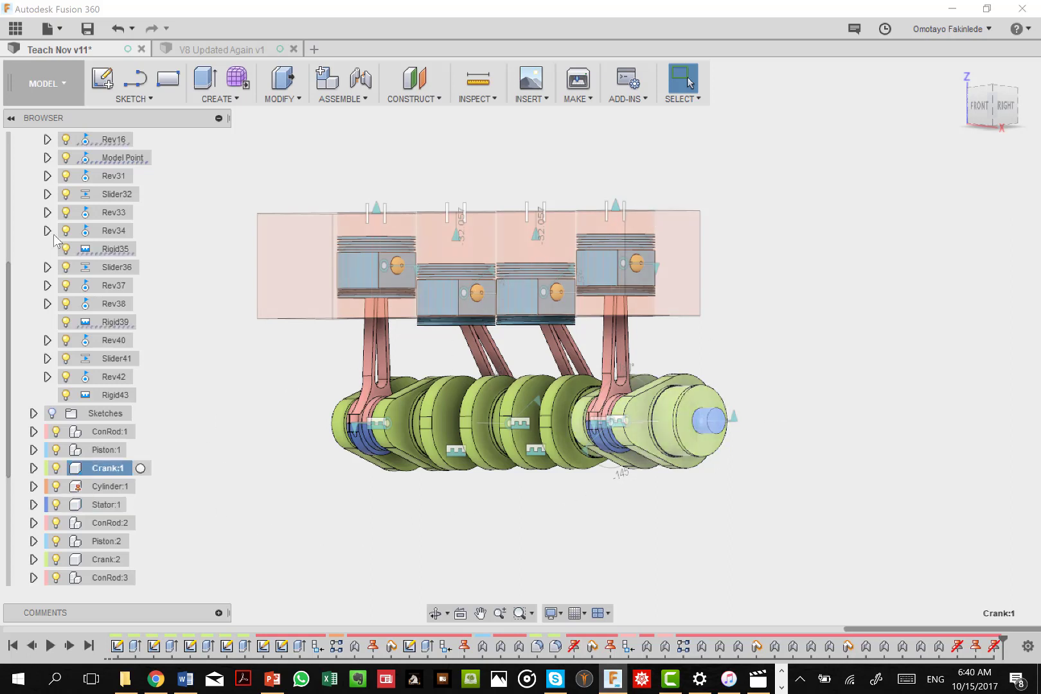
right_click(109, 467)
click(132, 302)
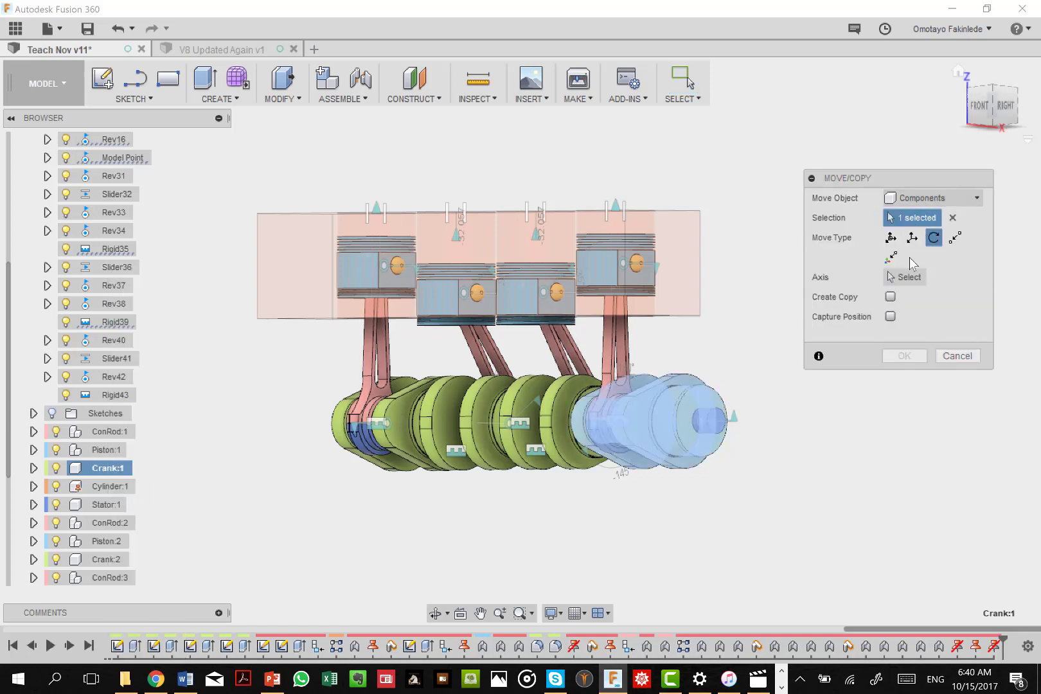
click(907, 278)
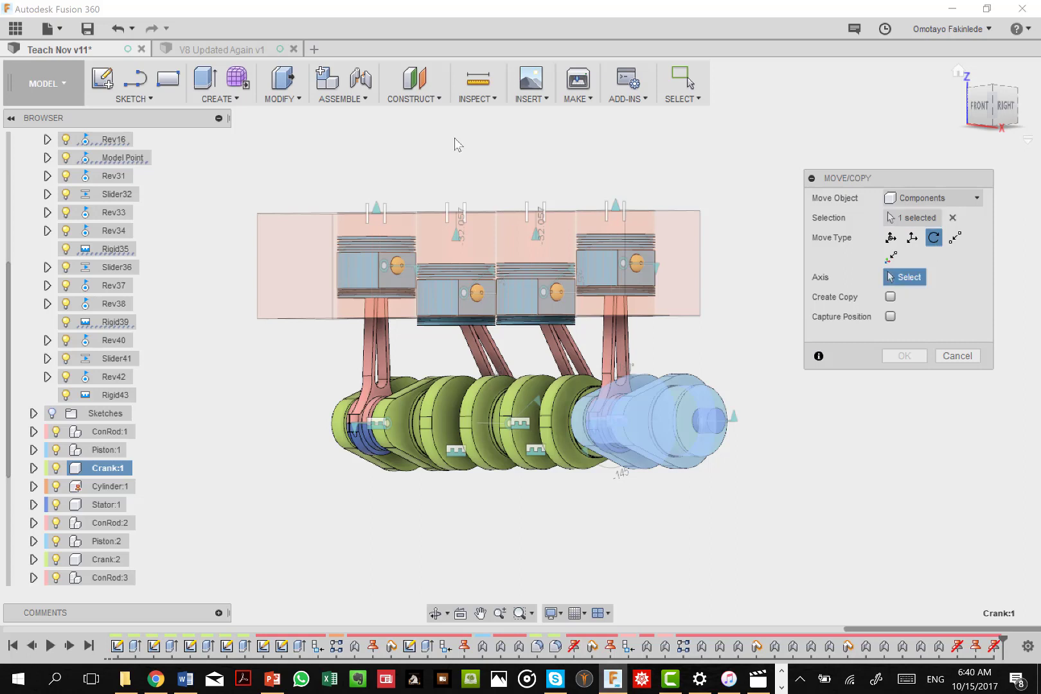
click(629, 421)
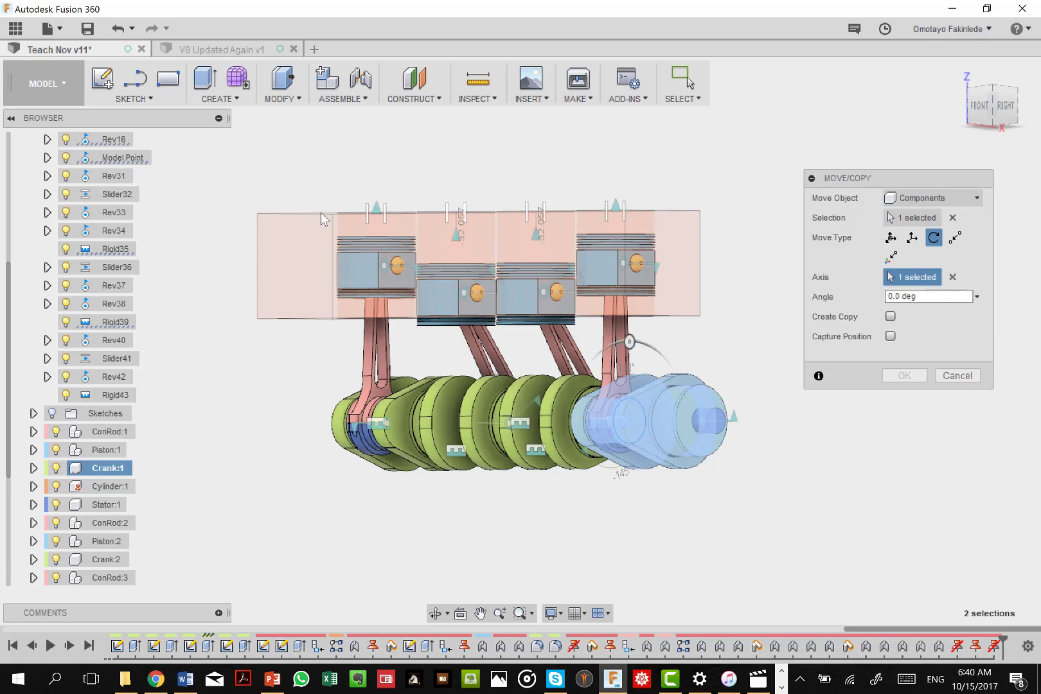
click(935, 295)
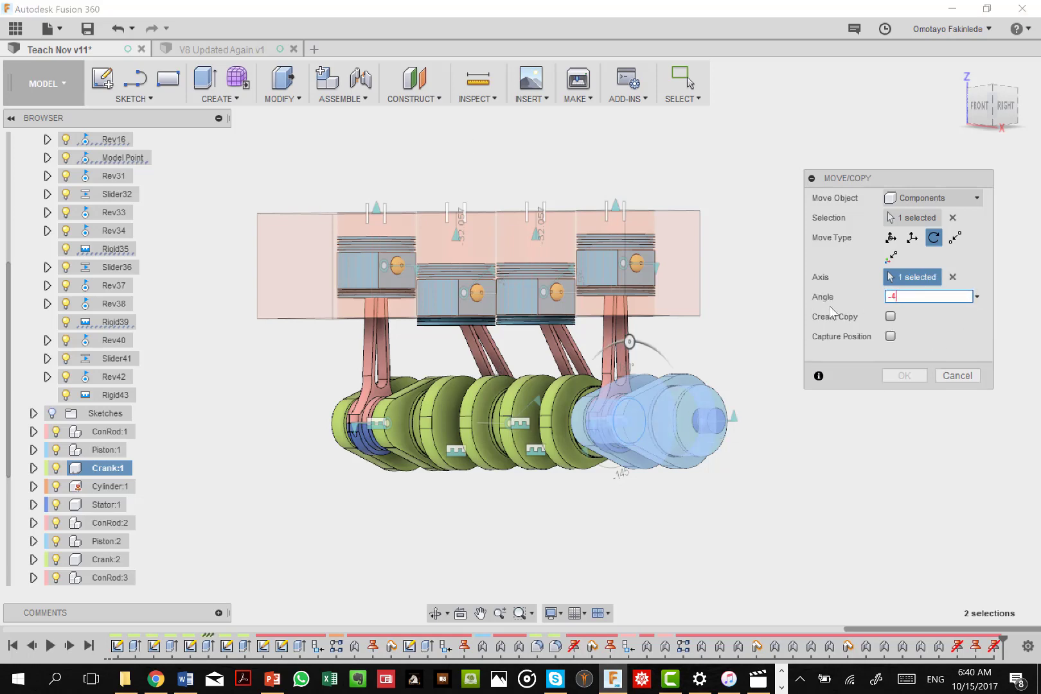
text(-45)
key(Return)
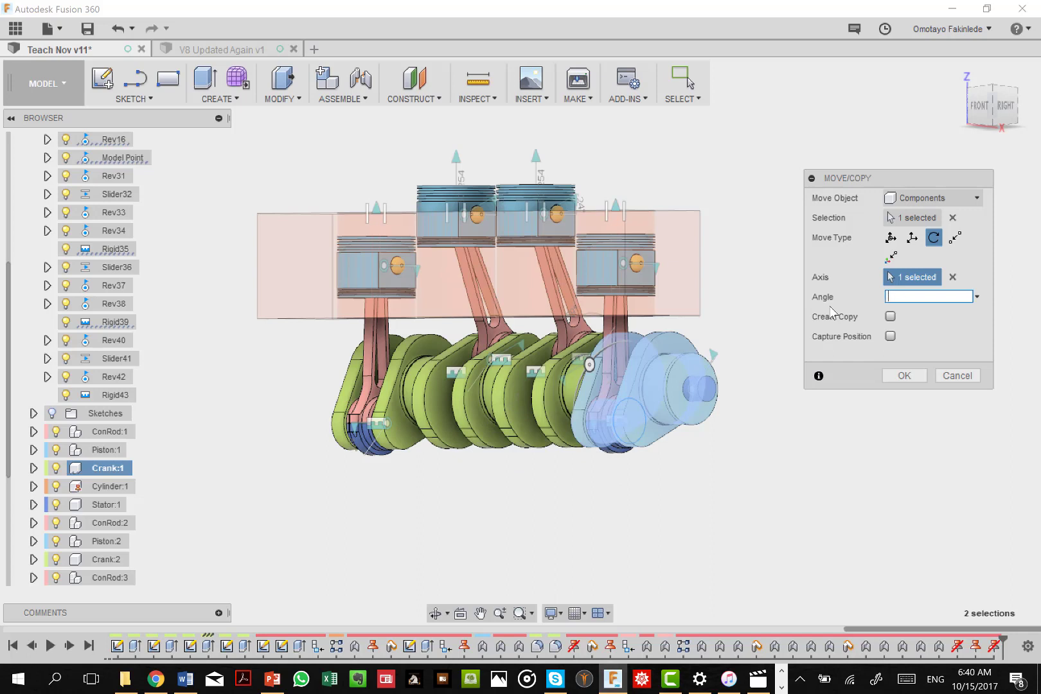
key(Return)
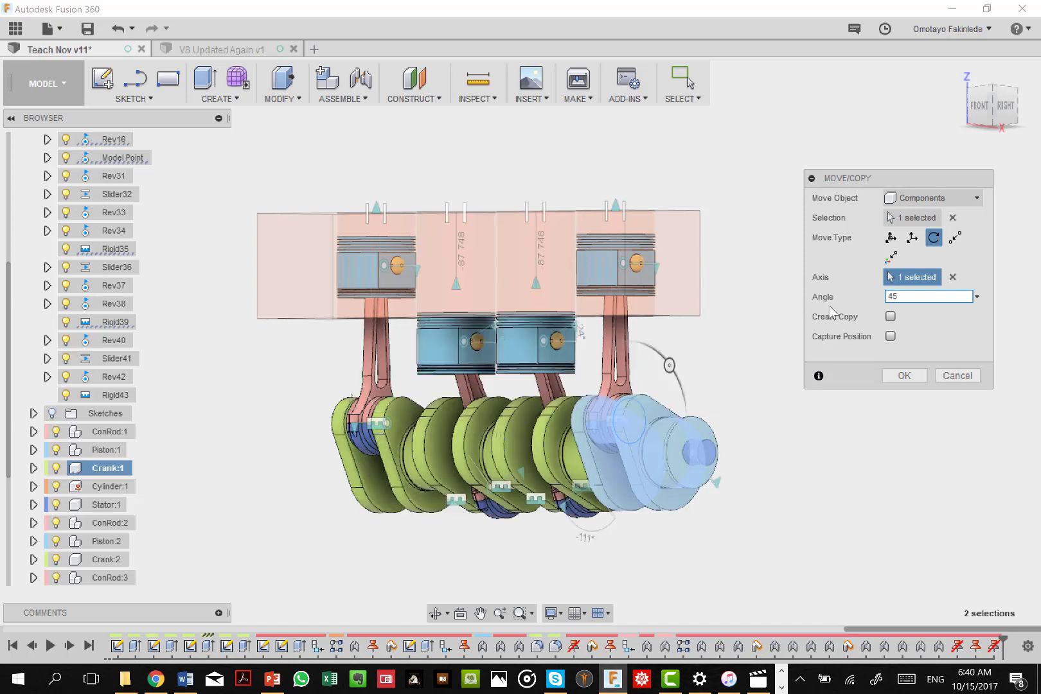
click(906, 376)
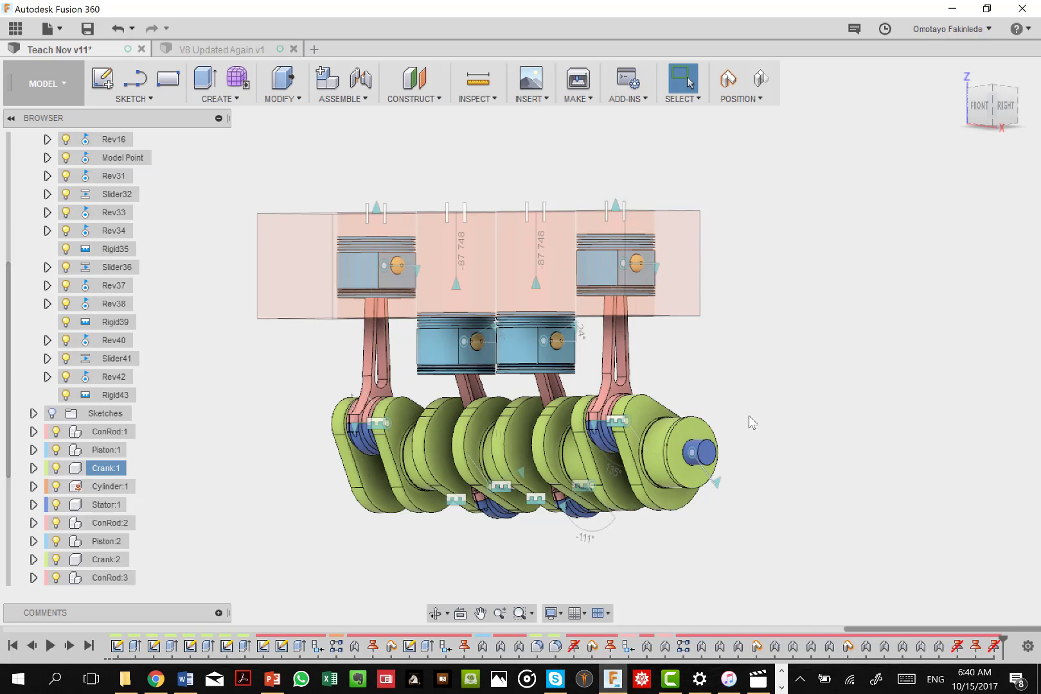
Ground Stator:1 in its new location, capturing the current position of the moved components
click(1012, 108)
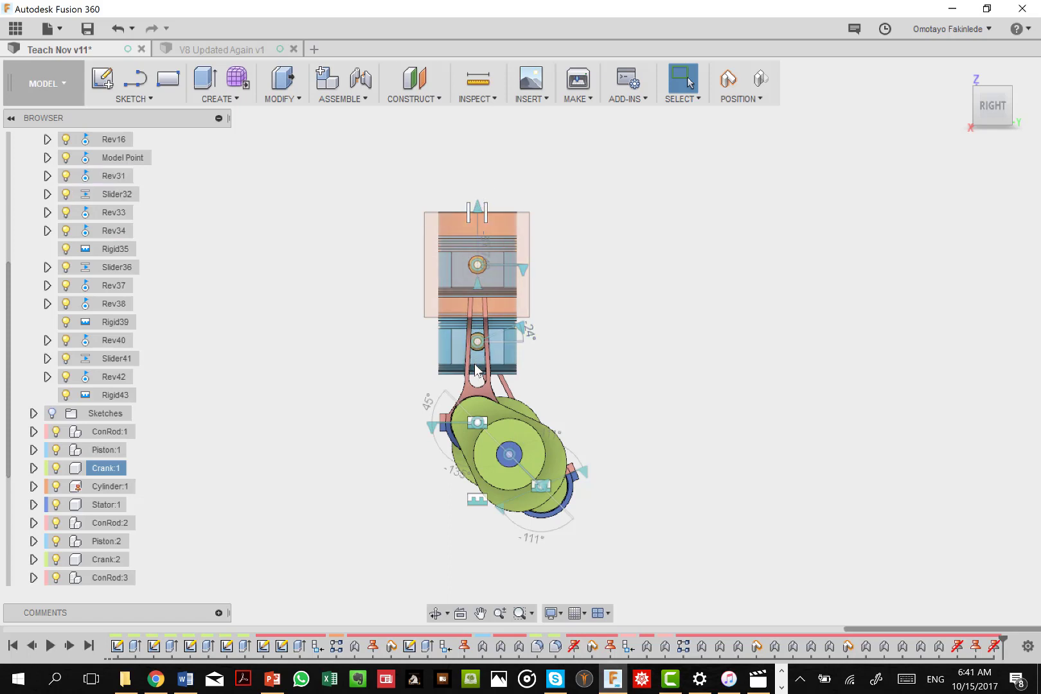
click(507, 457)
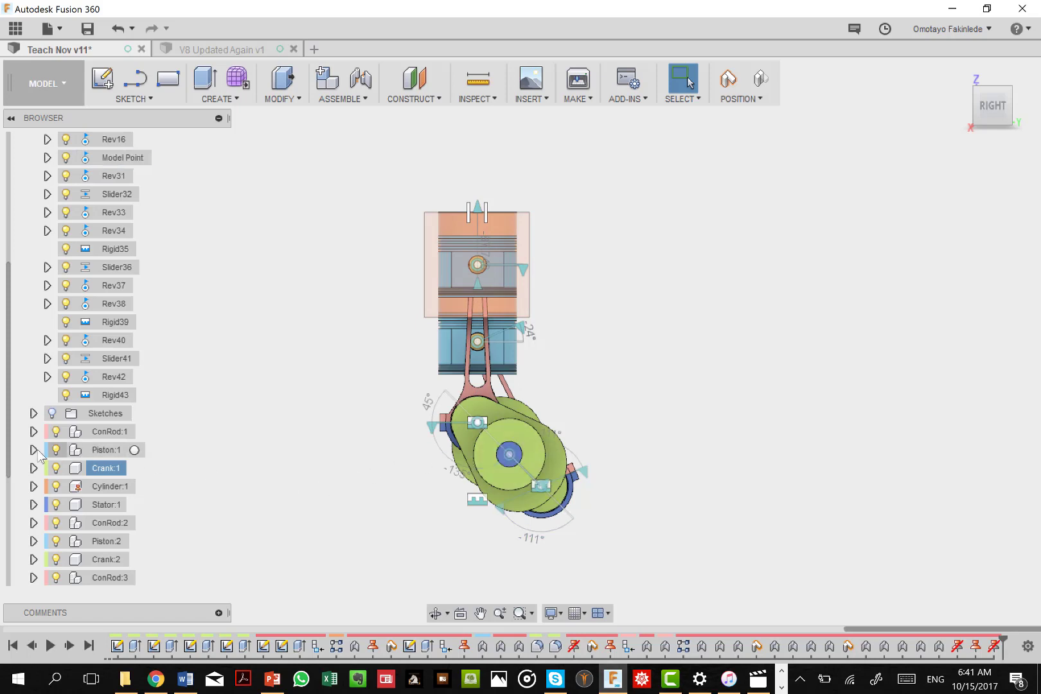
right_click(98, 507)
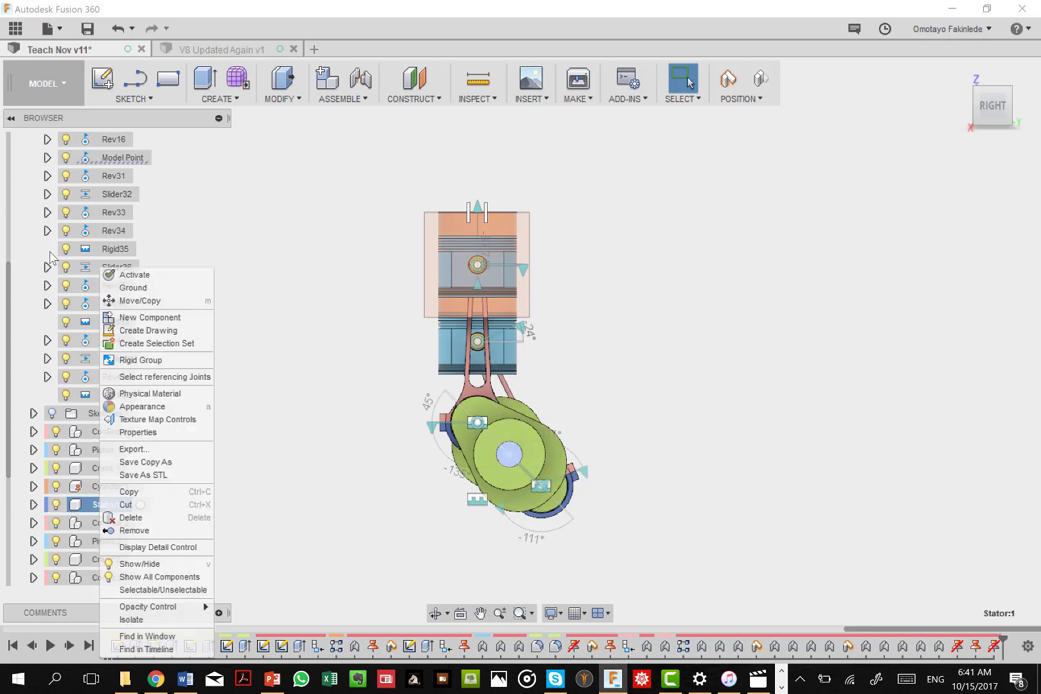
click(147, 290)
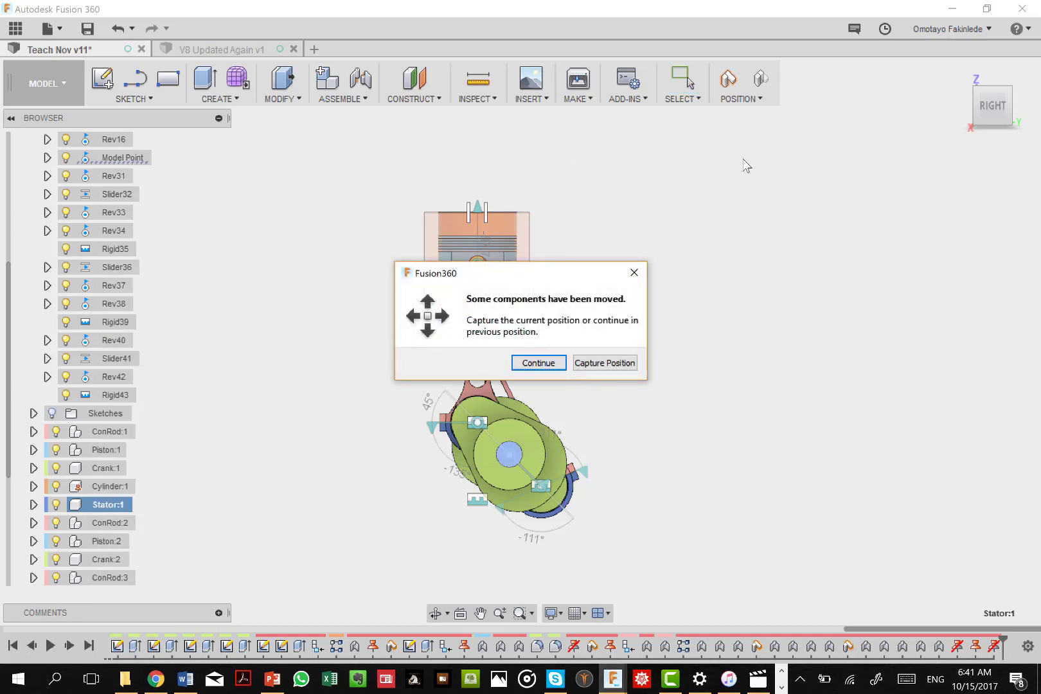
click(604, 363)
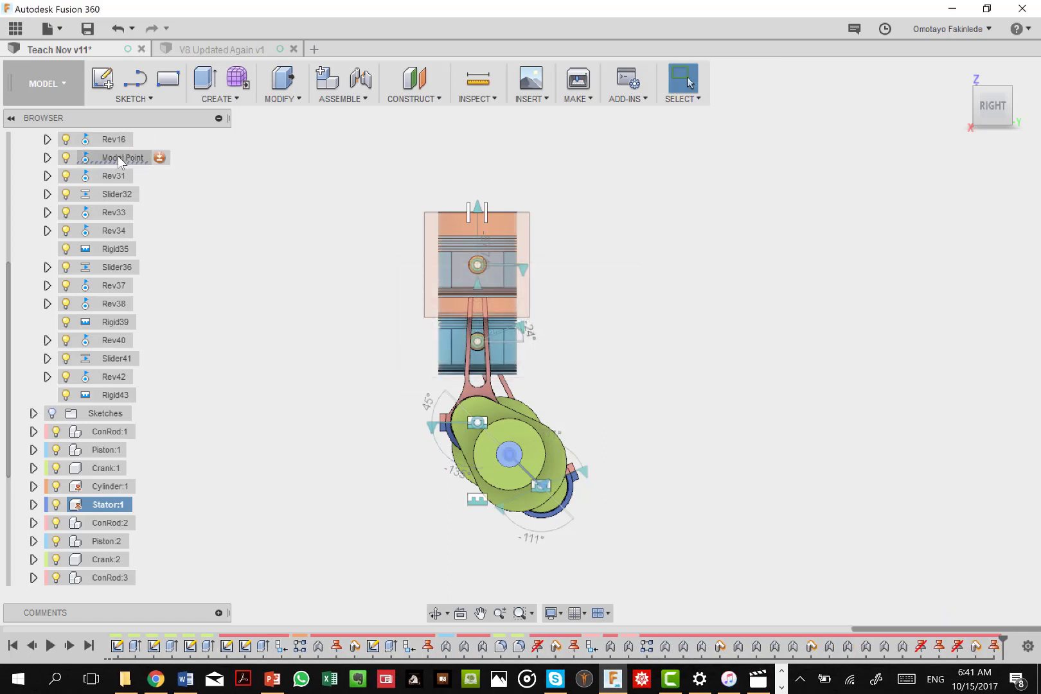
Animate the full model from the Model Point joint with the repositioned crankshaft, working in the right view
right_click(118, 156)
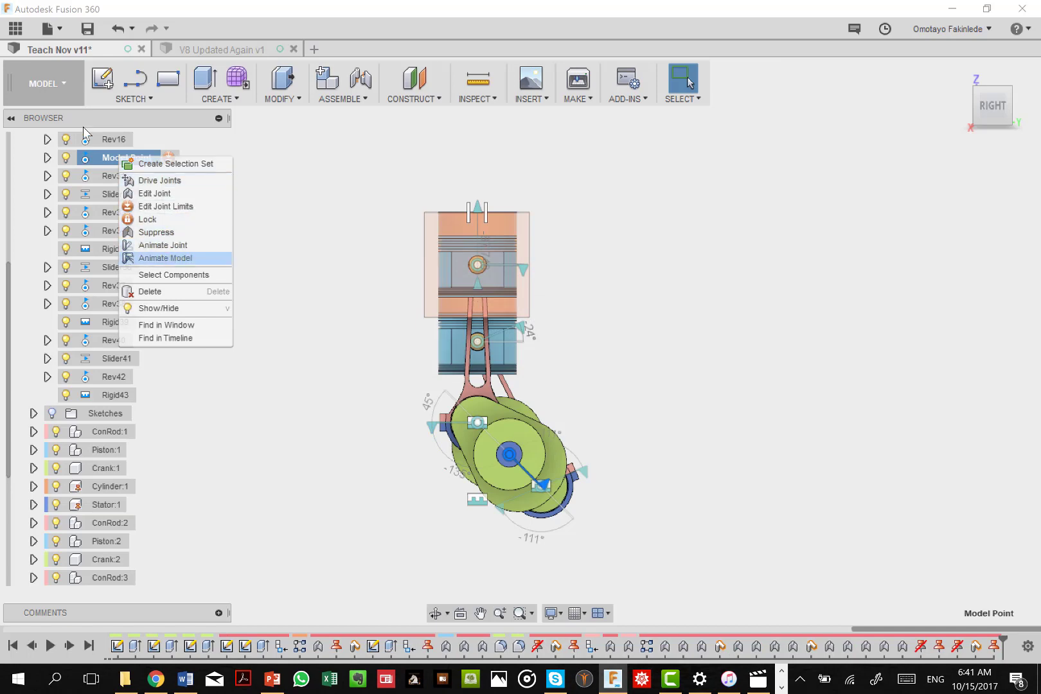
click(185, 256)
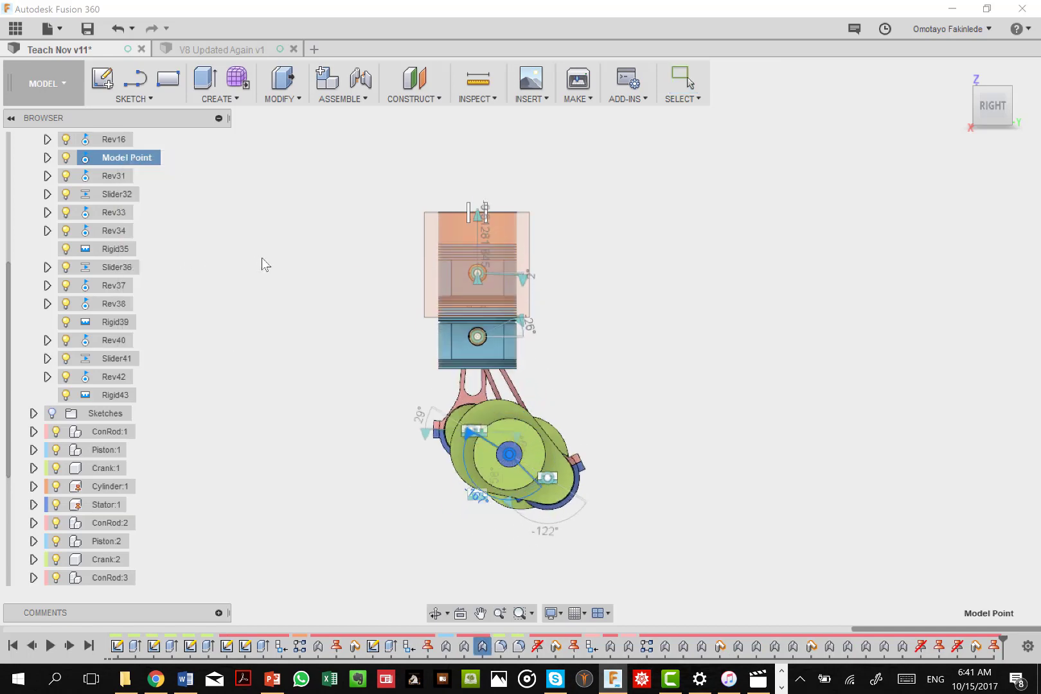